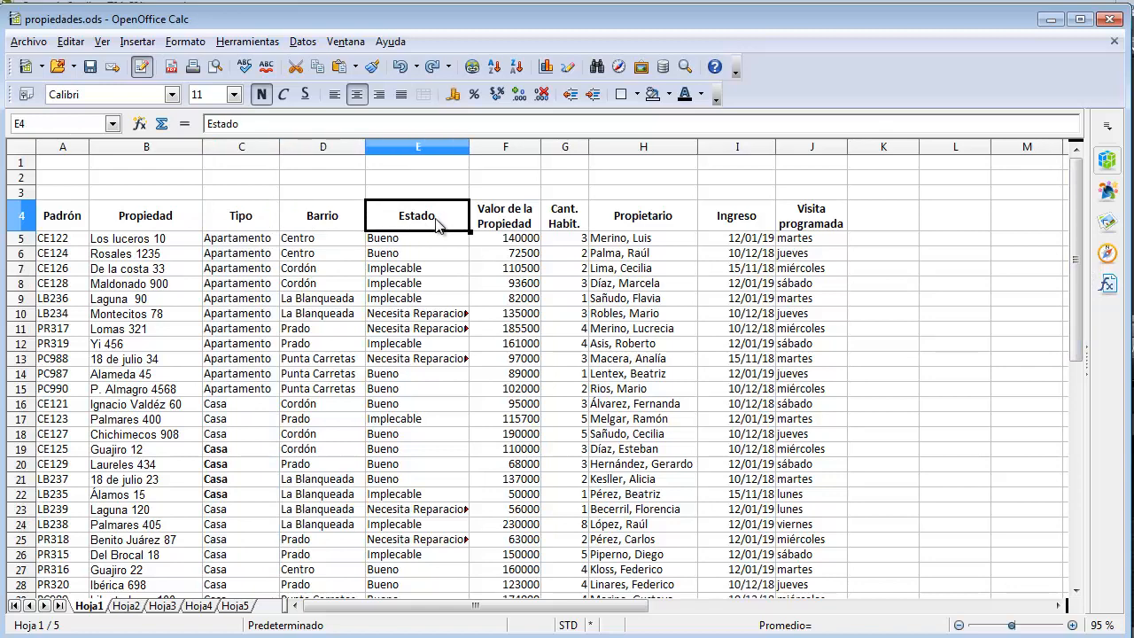
Step: Examine the property table's column headings, its Propiedad field and several individual records across all columns
left_click(509, 226)
left_click(581, 225)
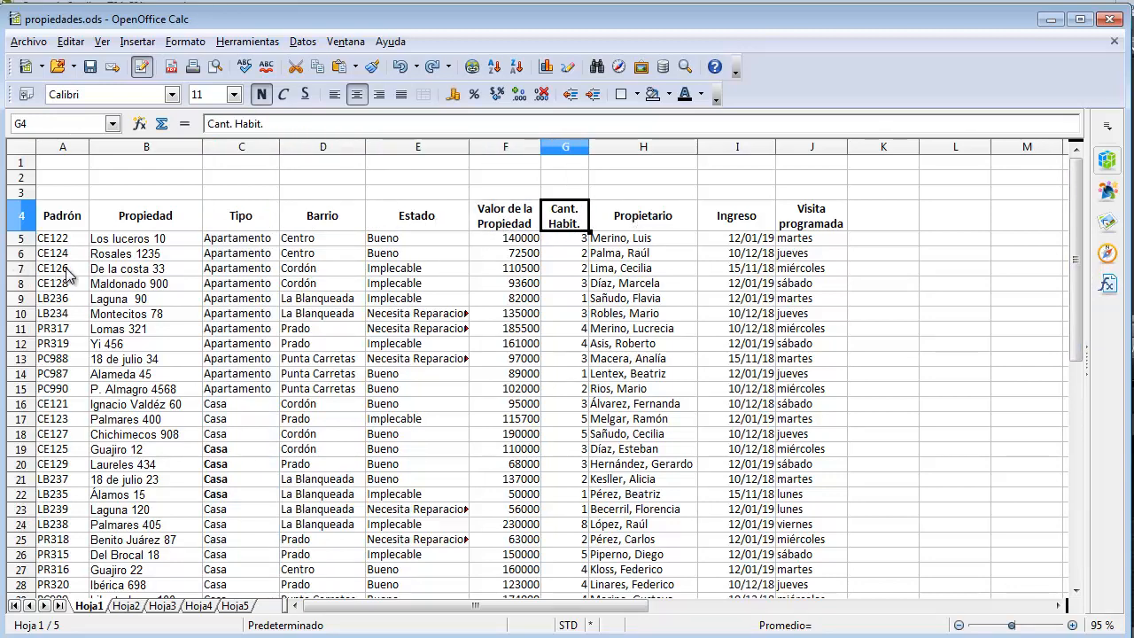
left_click_drag(66, 271, 797, 276)
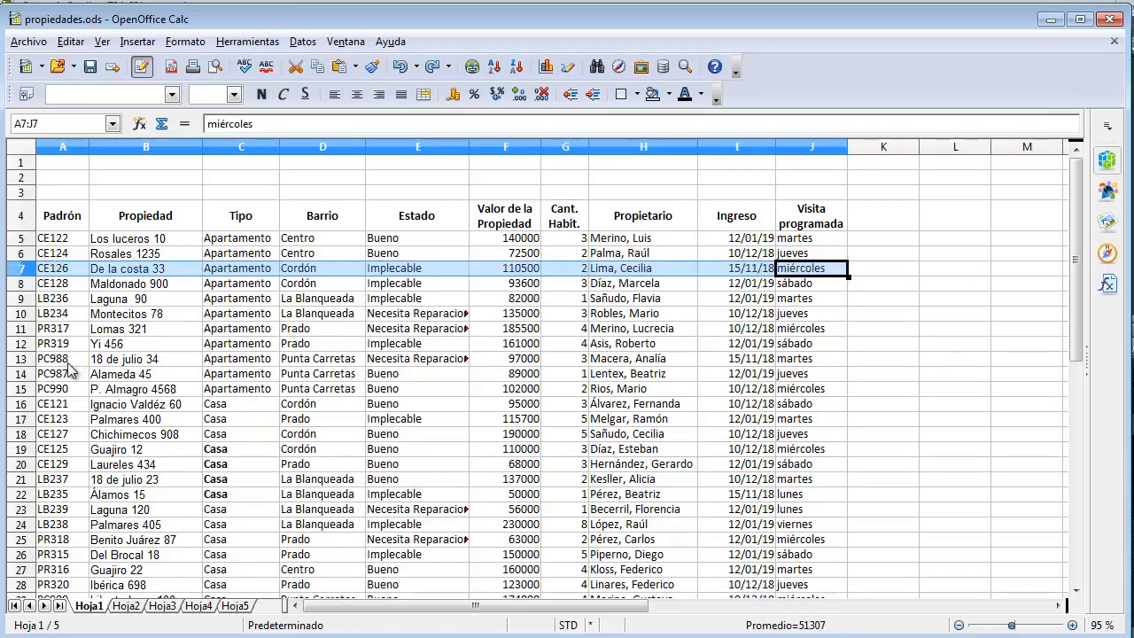
left_click_drag(181, 222, 156, 587)
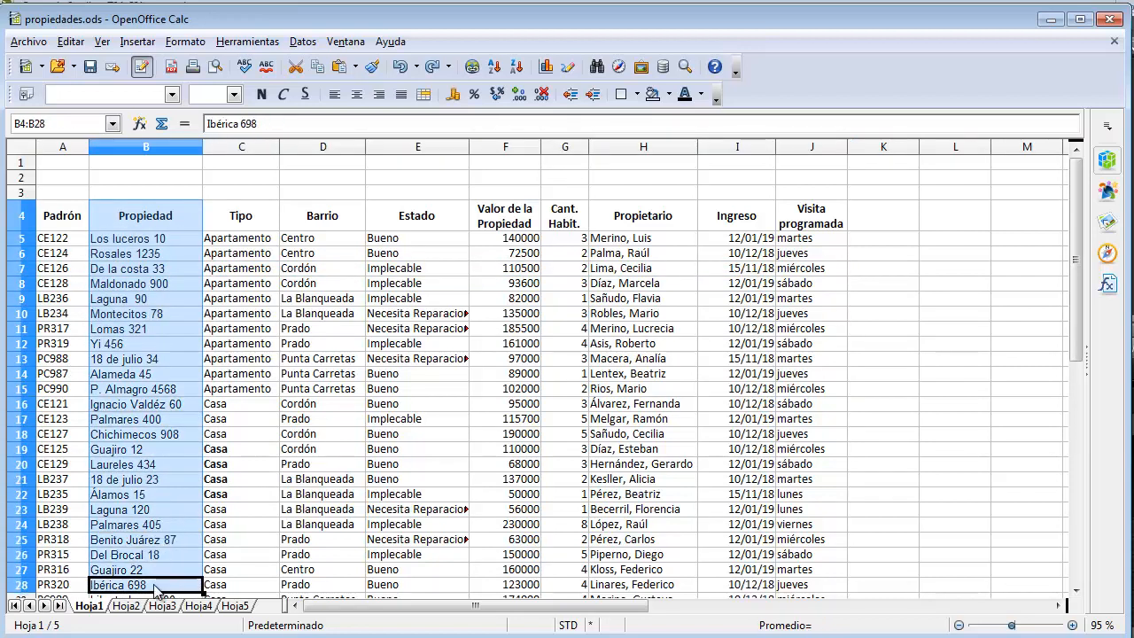
left_click_drag(53, 317, 795, 321)
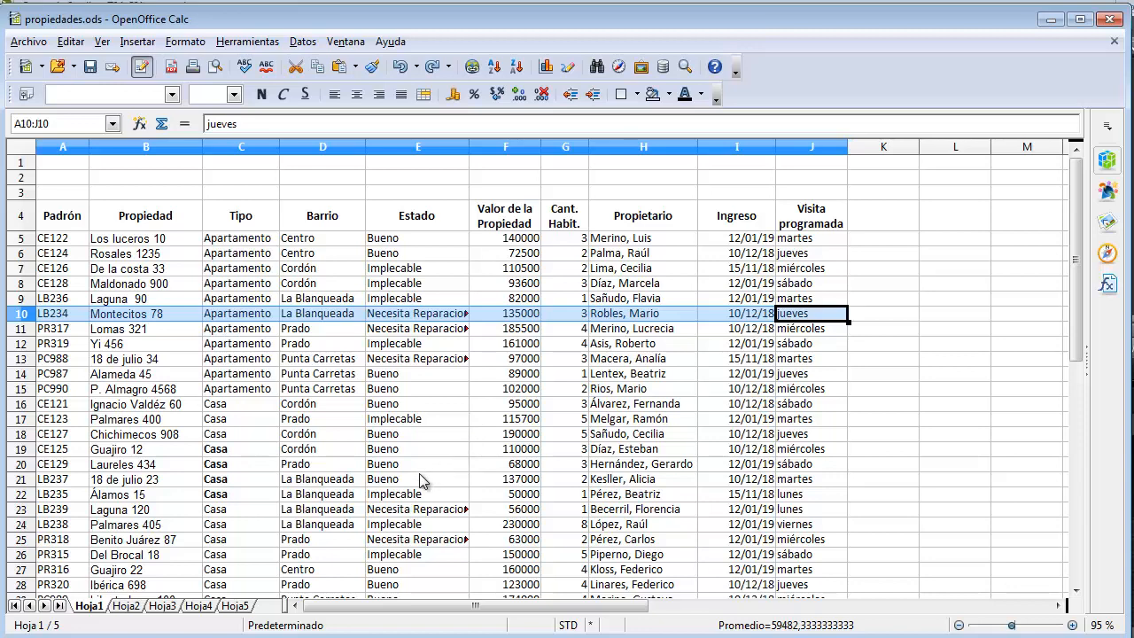
left_click(139, 405)
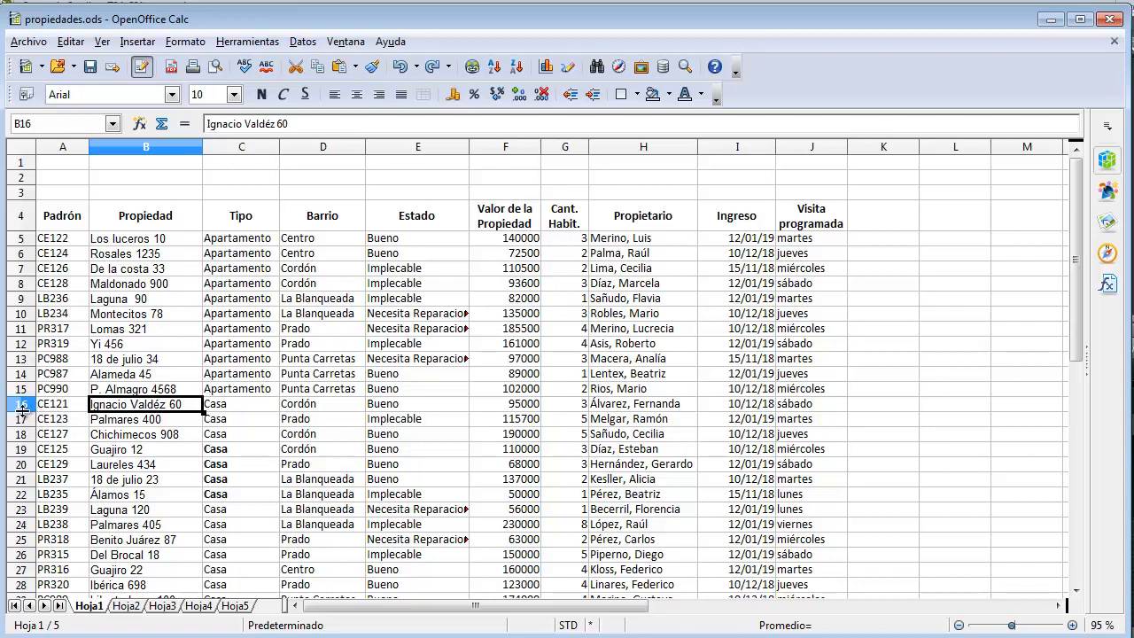
left_click_drag(50, 409, 787, 408)
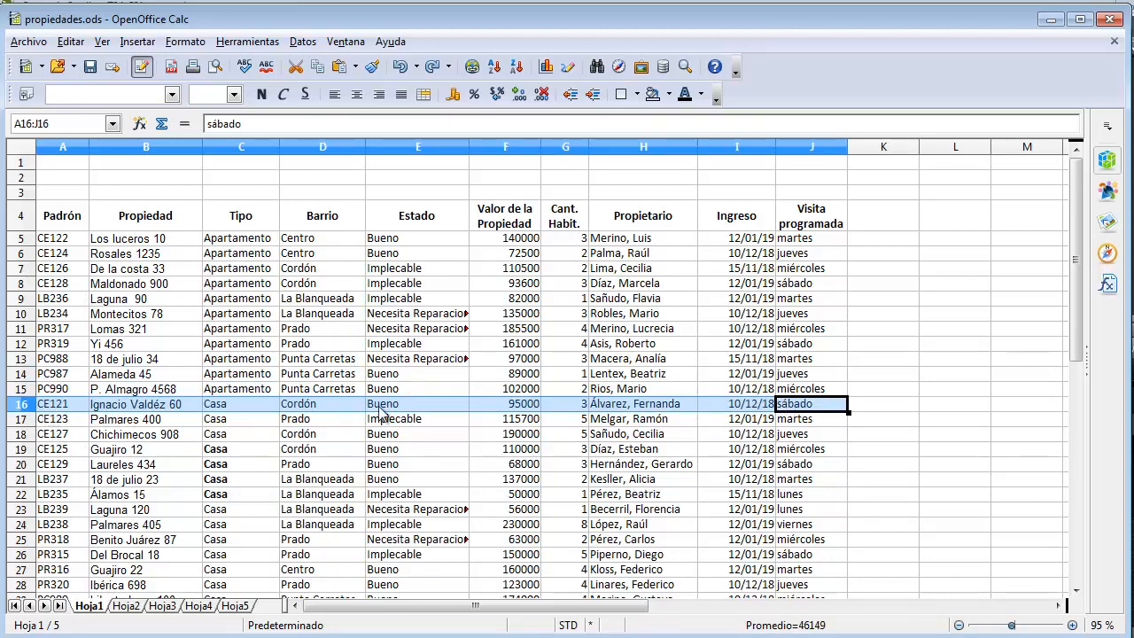
left_click(217, 283)
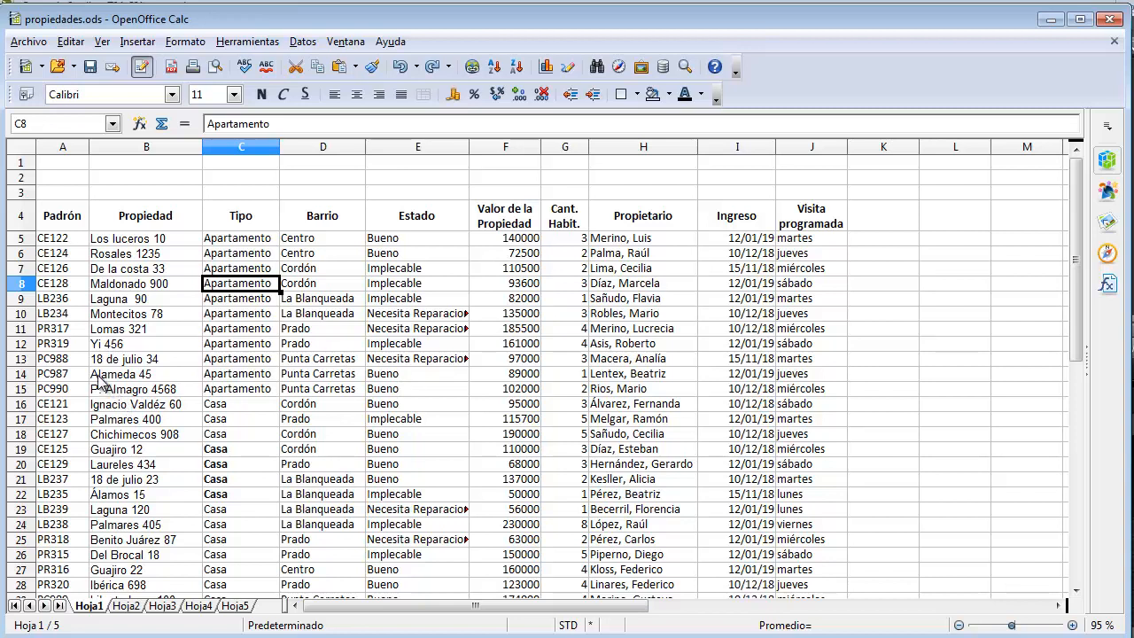
Step: Sort the property table by the Padrón column in ascending order
left_click(55, 300)
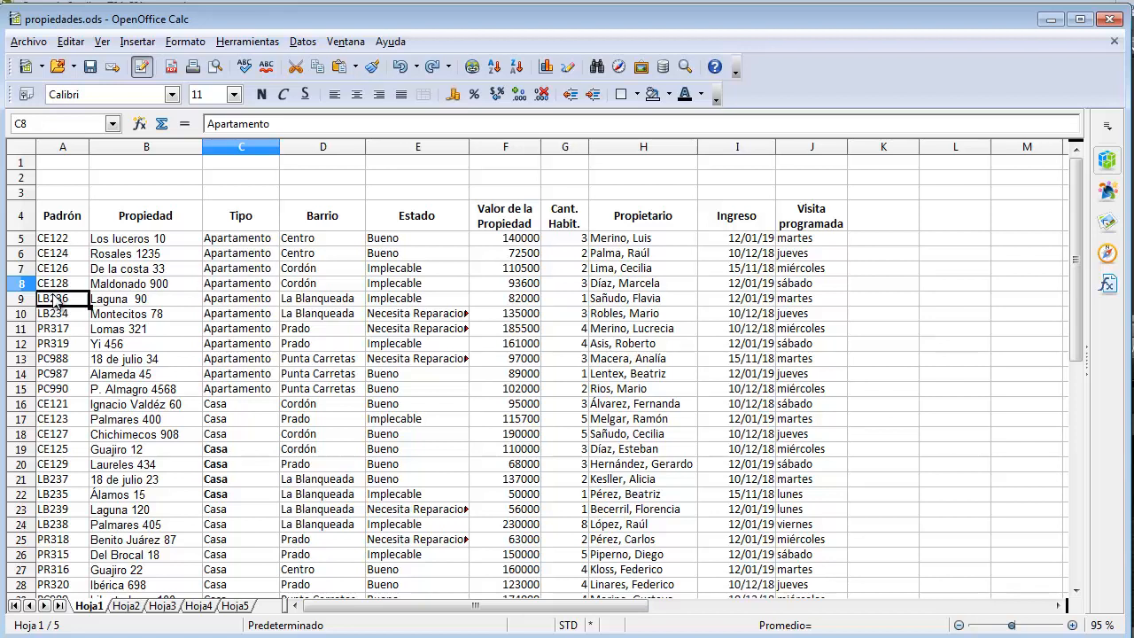
left_click(49, 345)
left_click(61, 390)
left_click(66, 449)
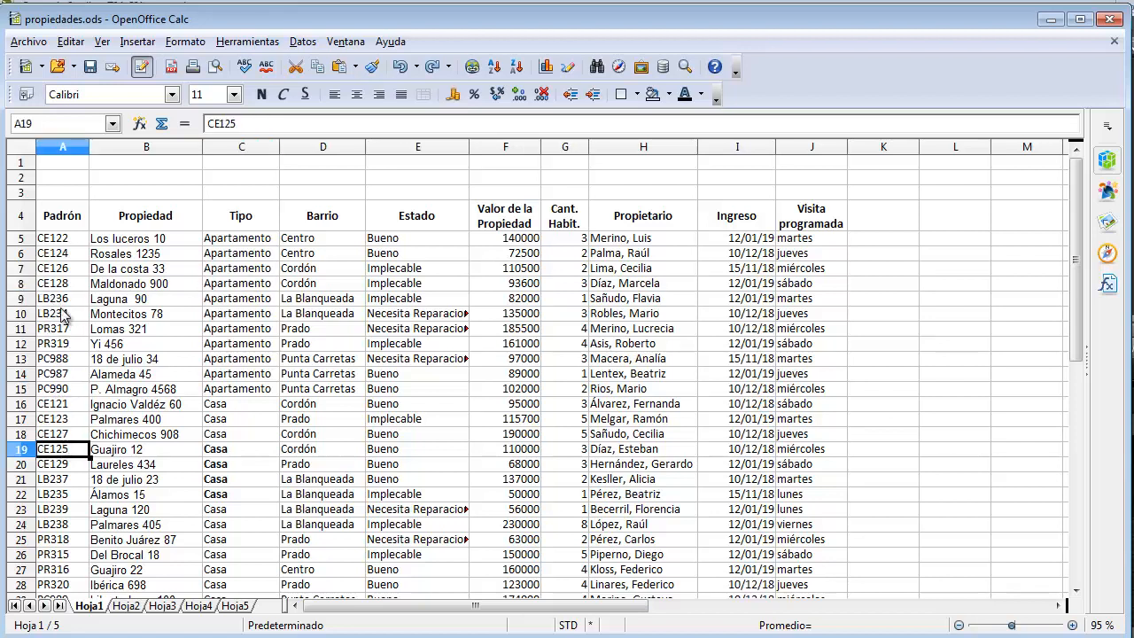
left_click(64, 301)
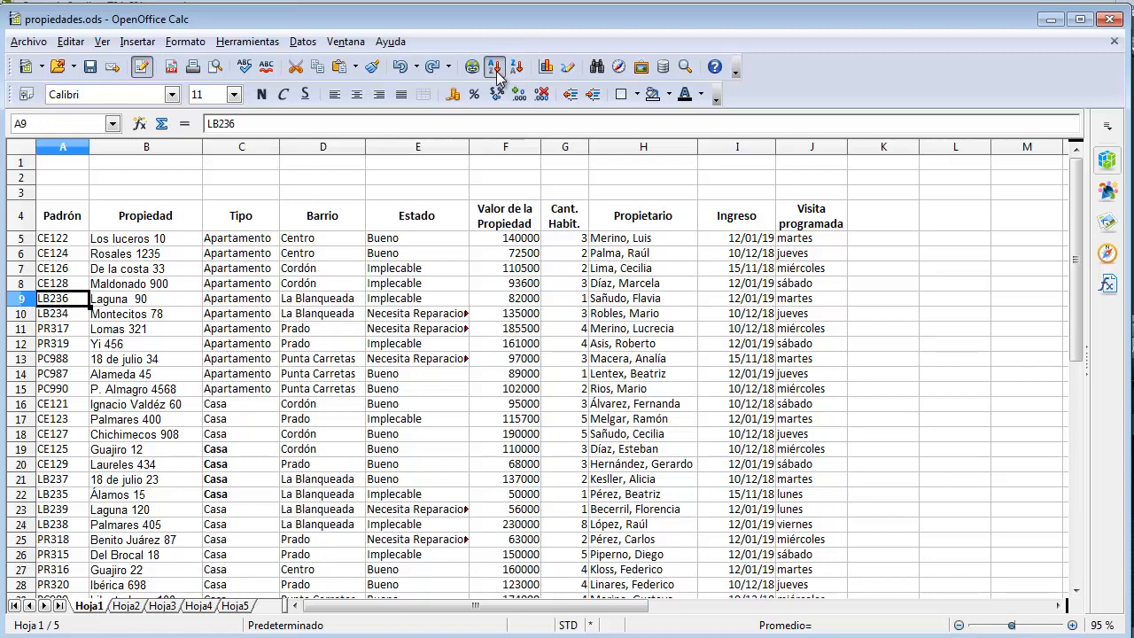
left_click(495, 66)
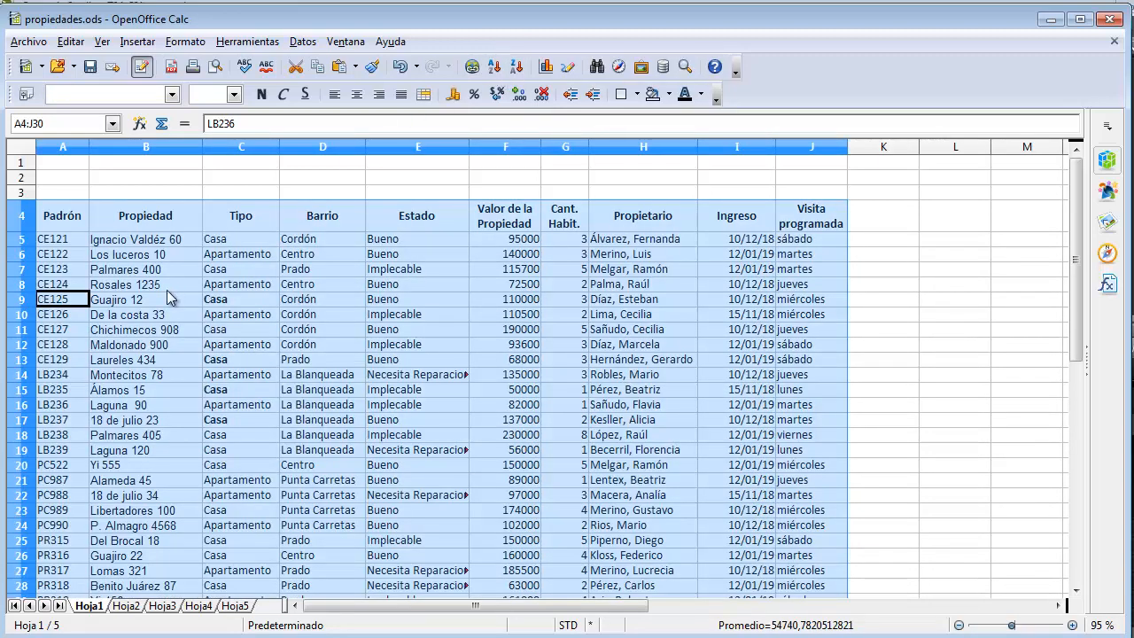
left_click(53, 305)
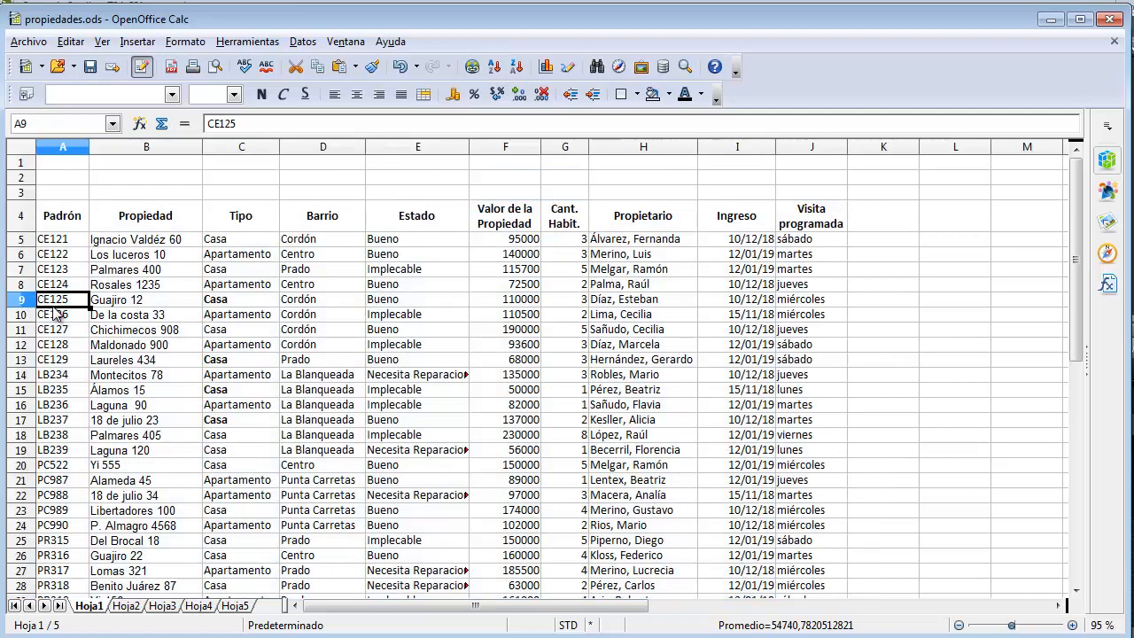
left_click(56, 282)
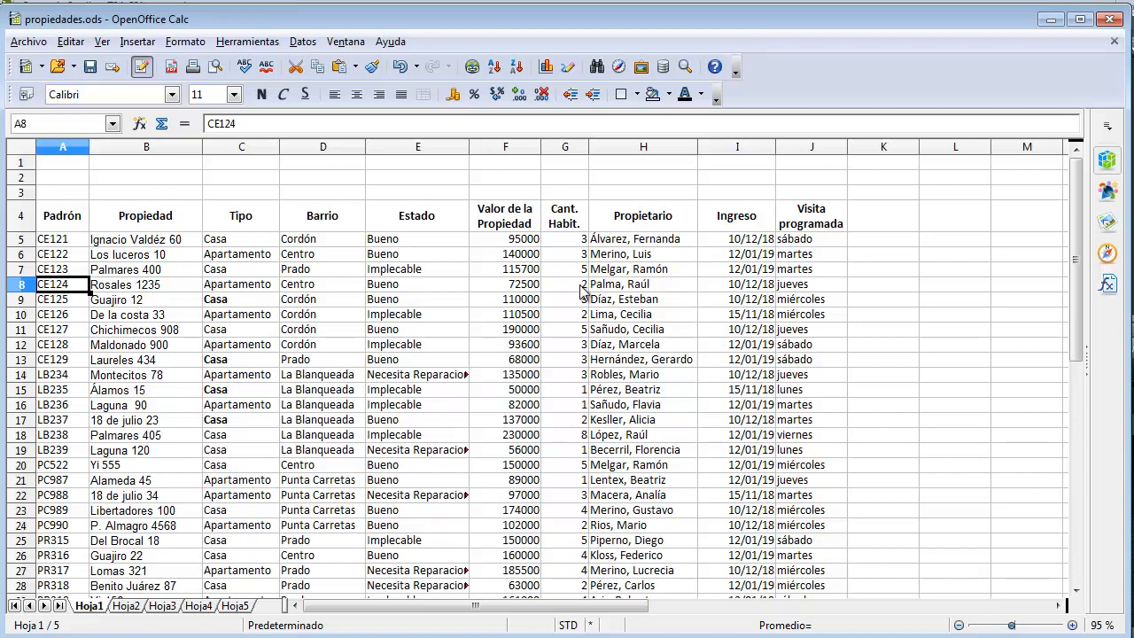
Step: Sort the property table by the Cant. Habit. column in descending order
left_click(561, 313)
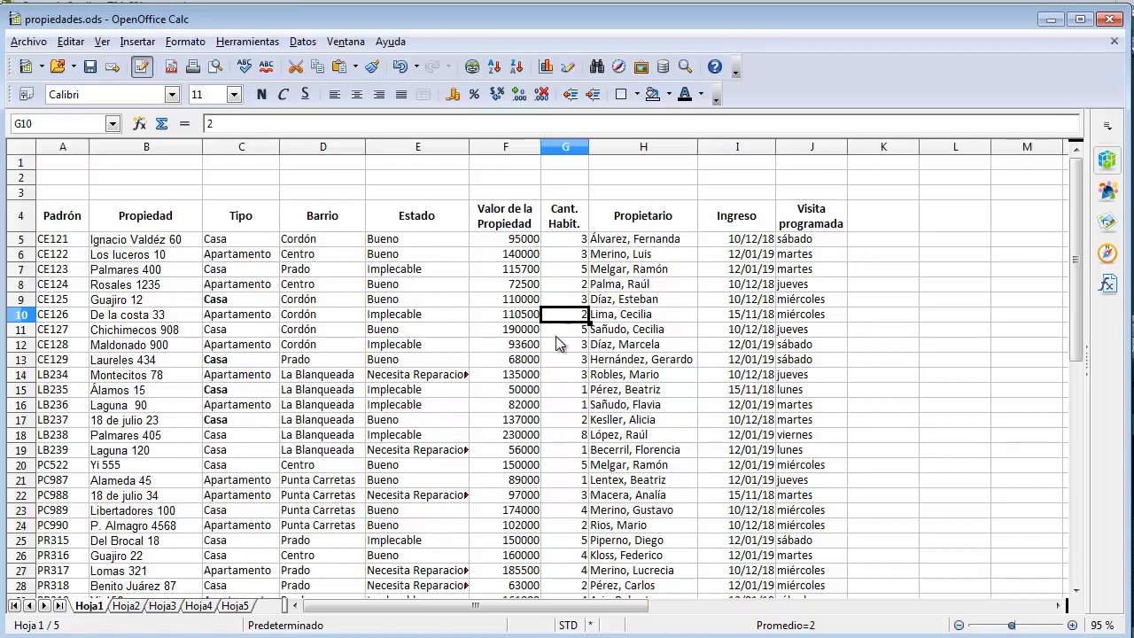
left_click(517, 67)
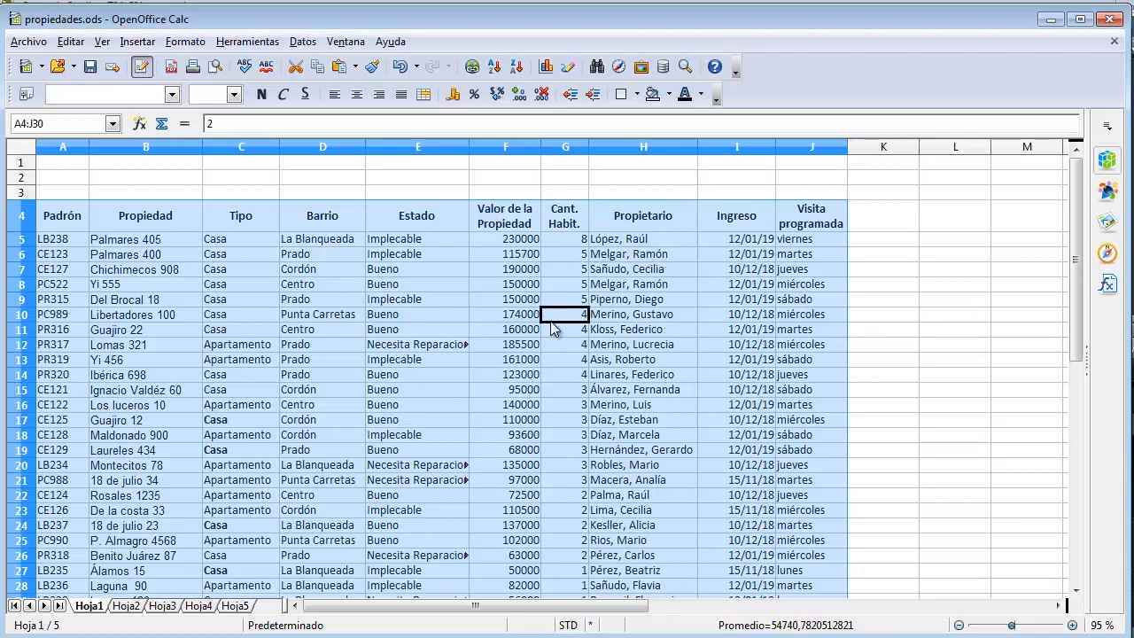
left_click(567, 269)
left_click(567, 314)
left_click(571, 376)
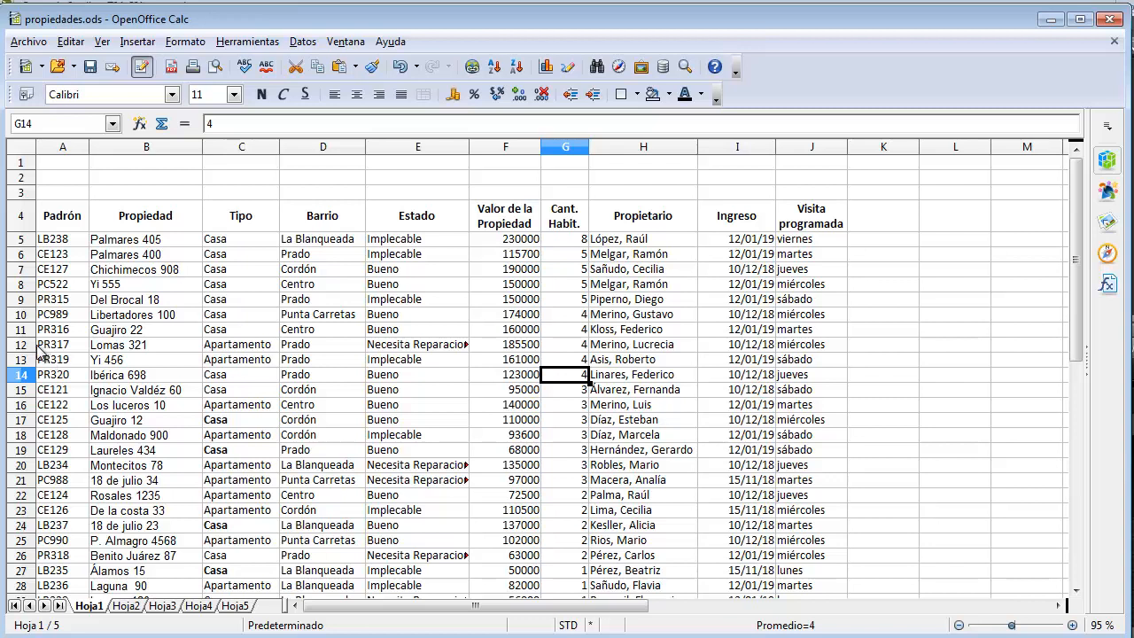
left_click(487, 349)
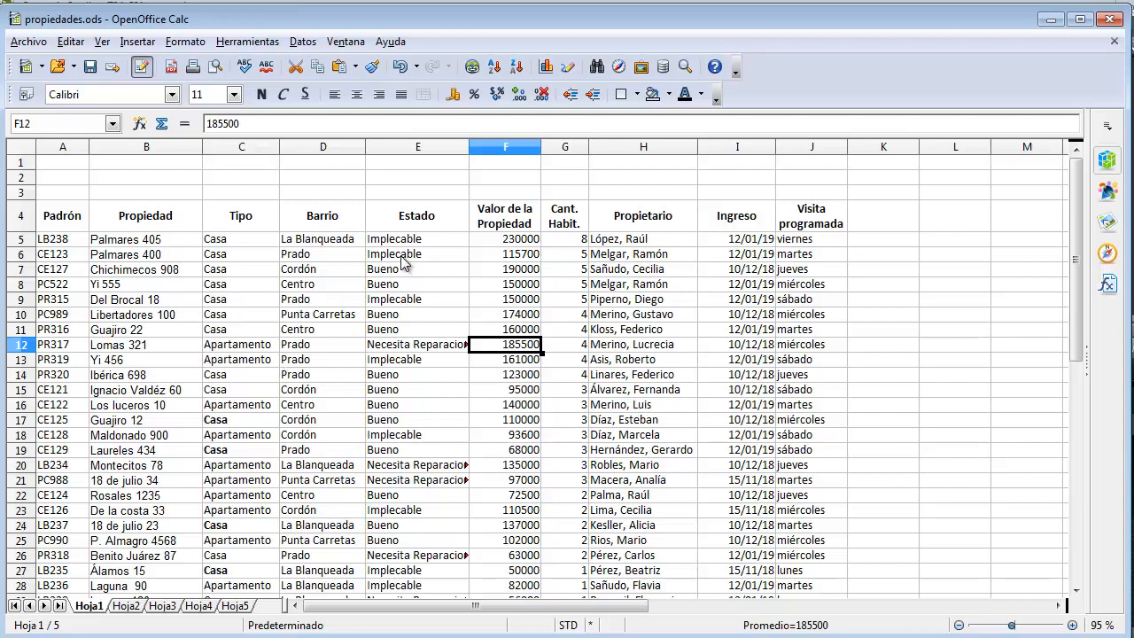
Step: Sort the property table by Tipo and, within each type, by Barrio, both in ascending order
left_click(307, 286)
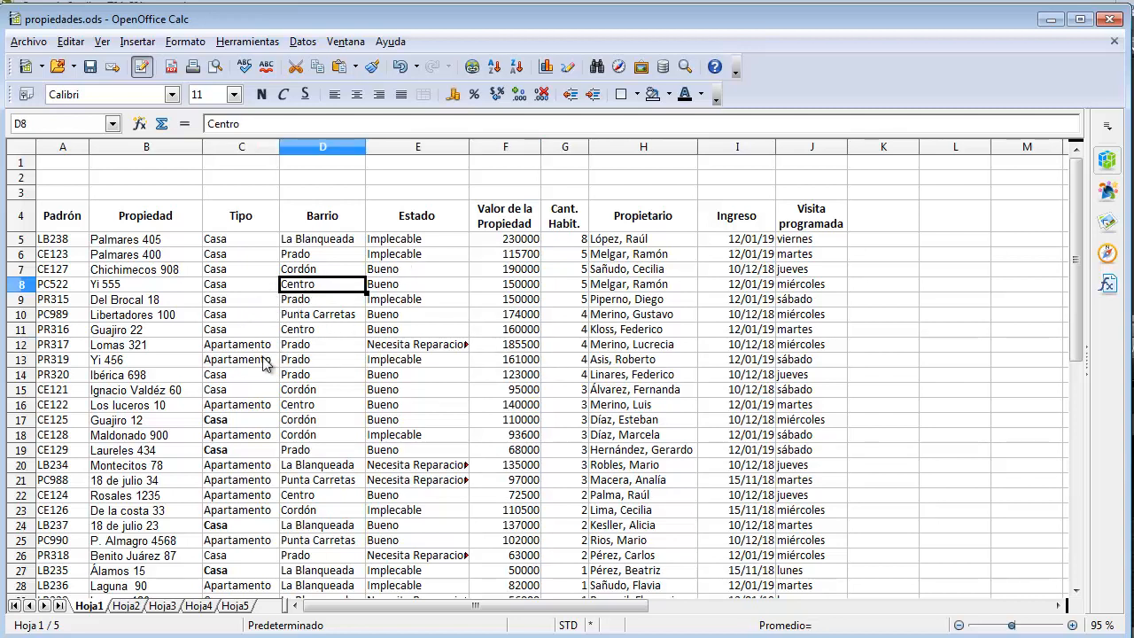
left_click(302, 43)
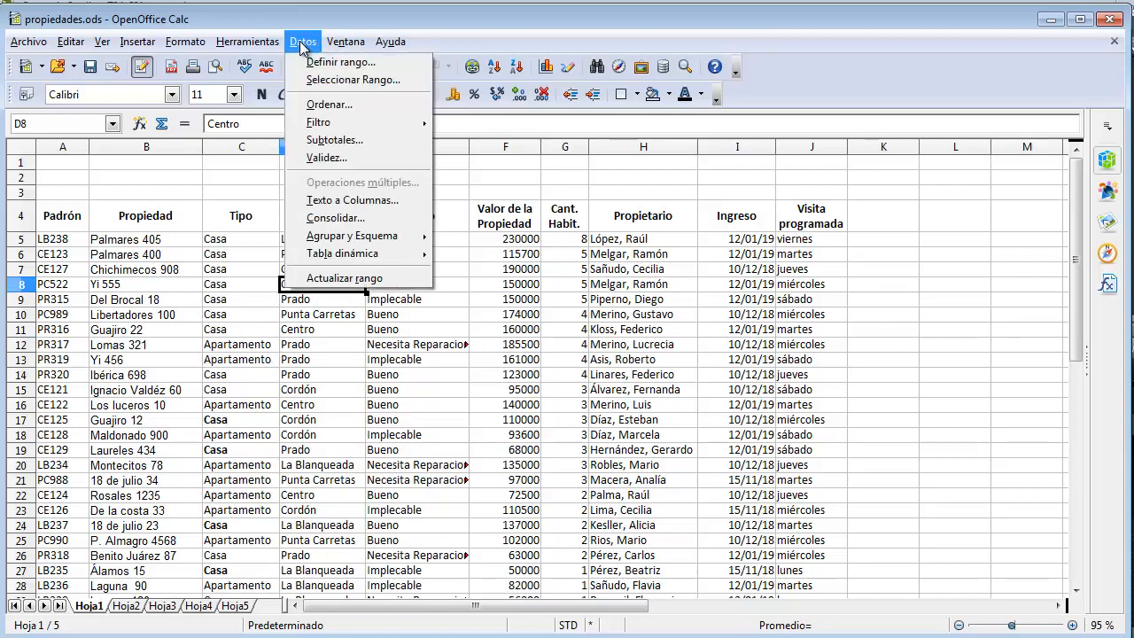
left_click(316, 112)
left_click_drag(306, 212, 366, 200)
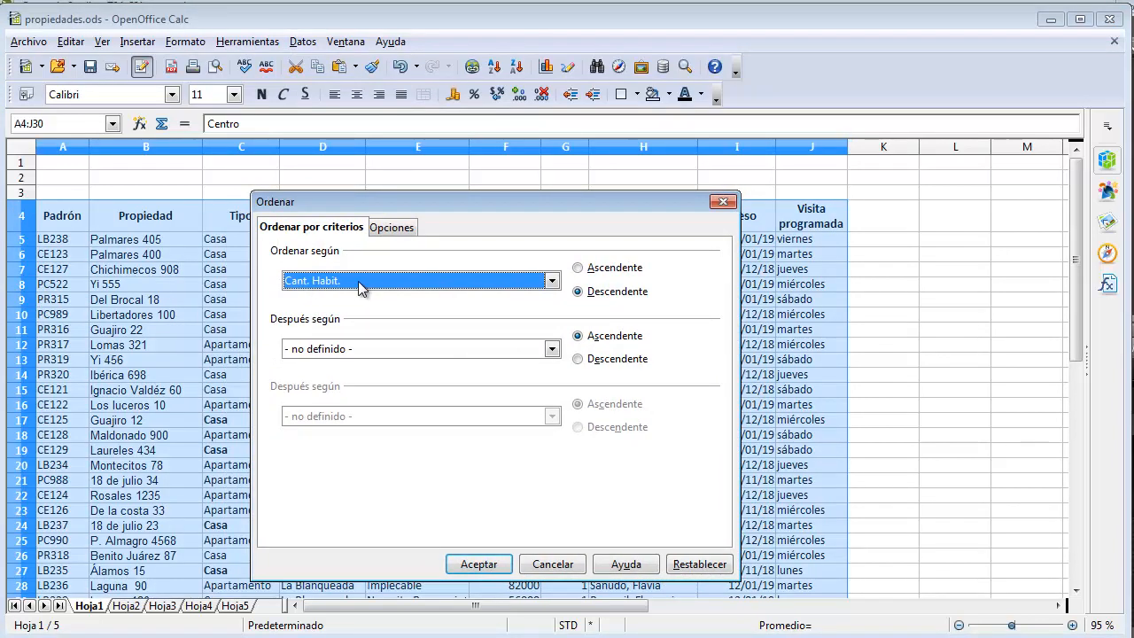
left_click_drag(401, 200, 379, 228)
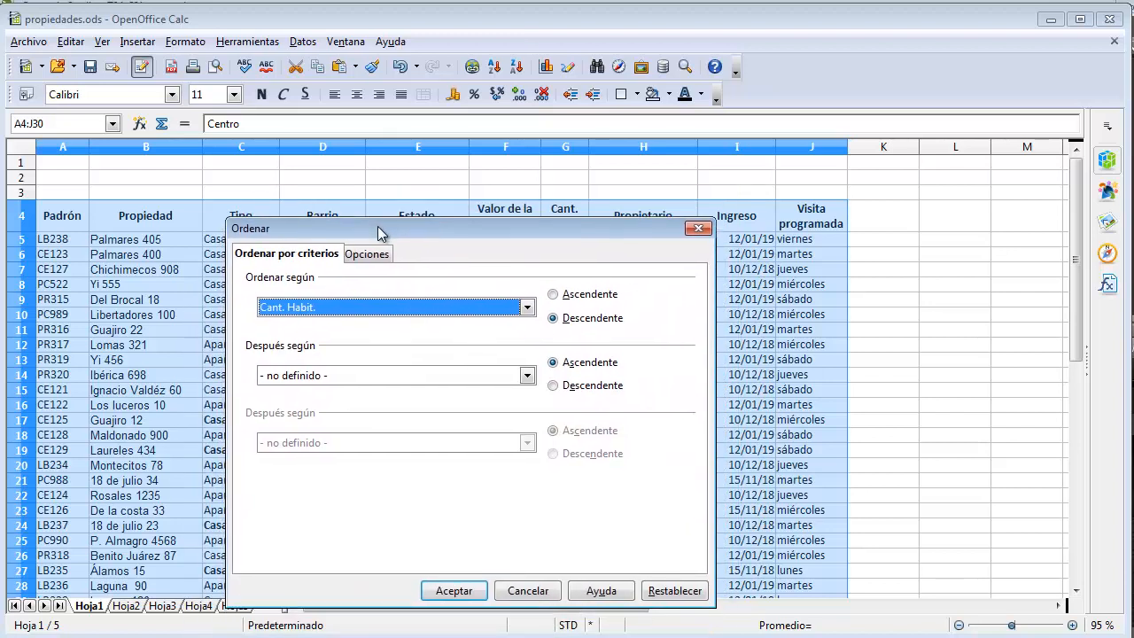
left_click(528, 308)
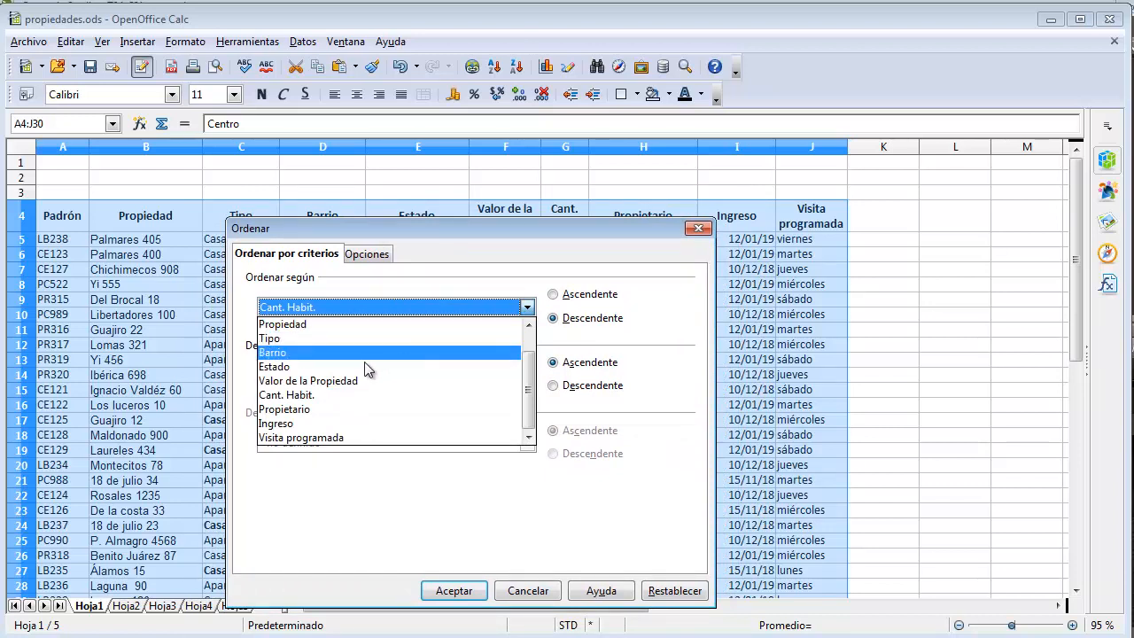
left_click(280, 341)
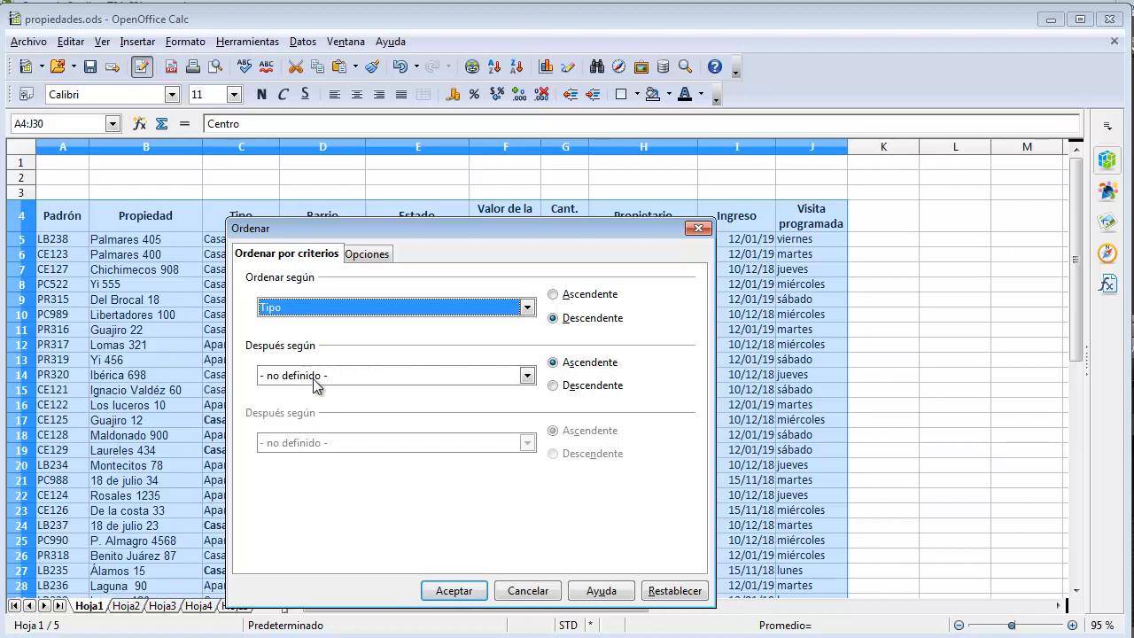
left_click(527, 375)
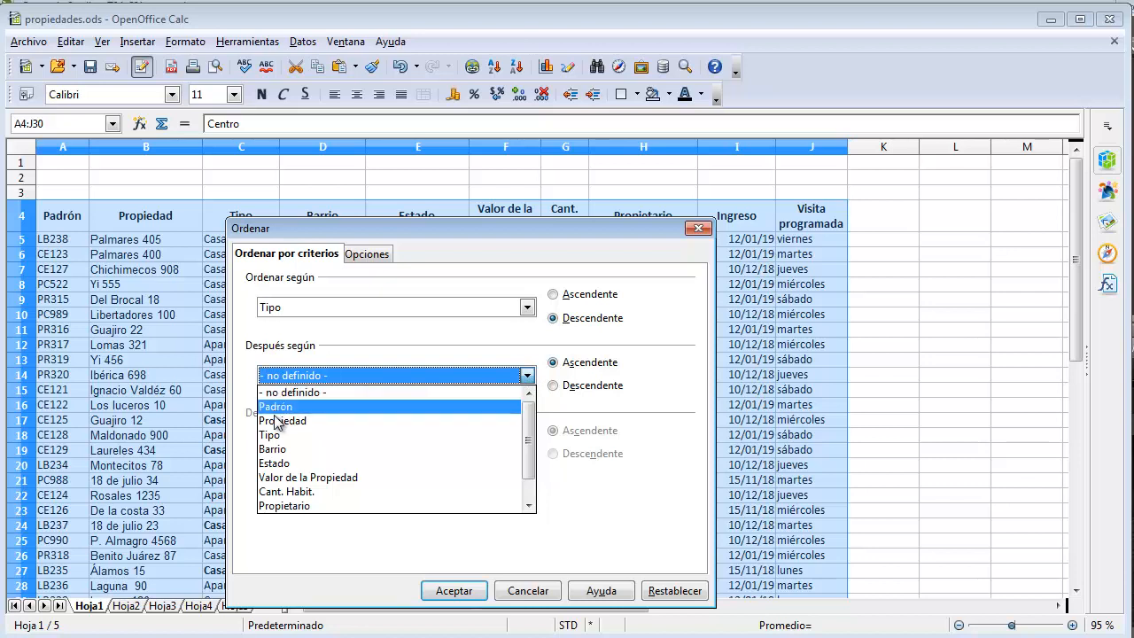
left_click(274, 449)
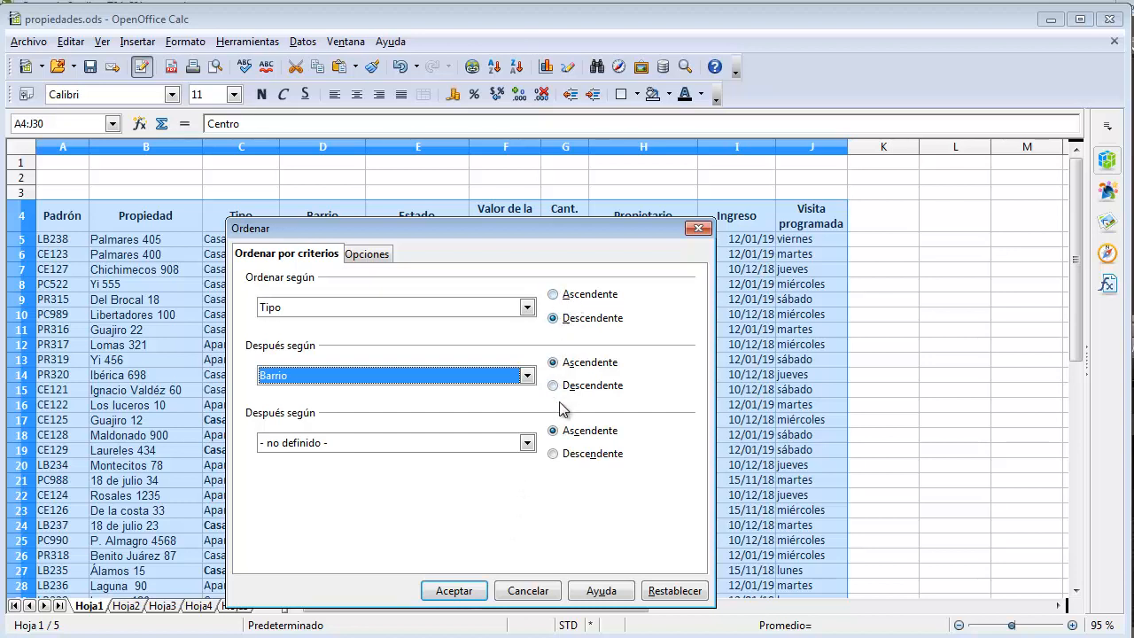
left_click(556, 296)
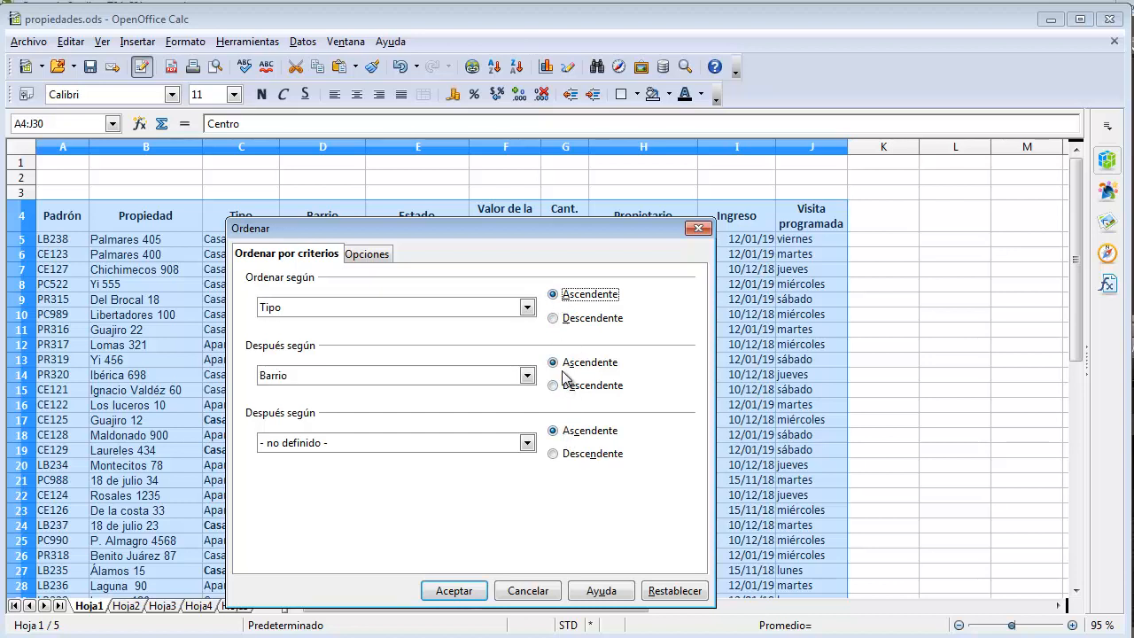
left_click(452, 590)
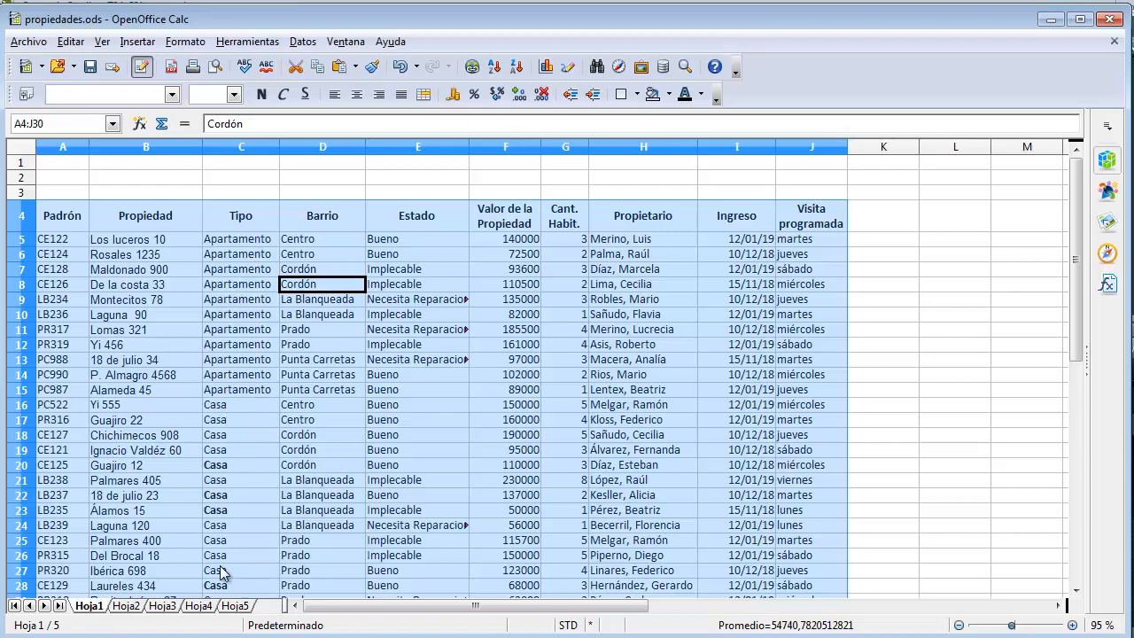
Step: Examine the Apartamento and Casa row groups and how Barrio and Estado are ordered within them
left_click(180, 287)
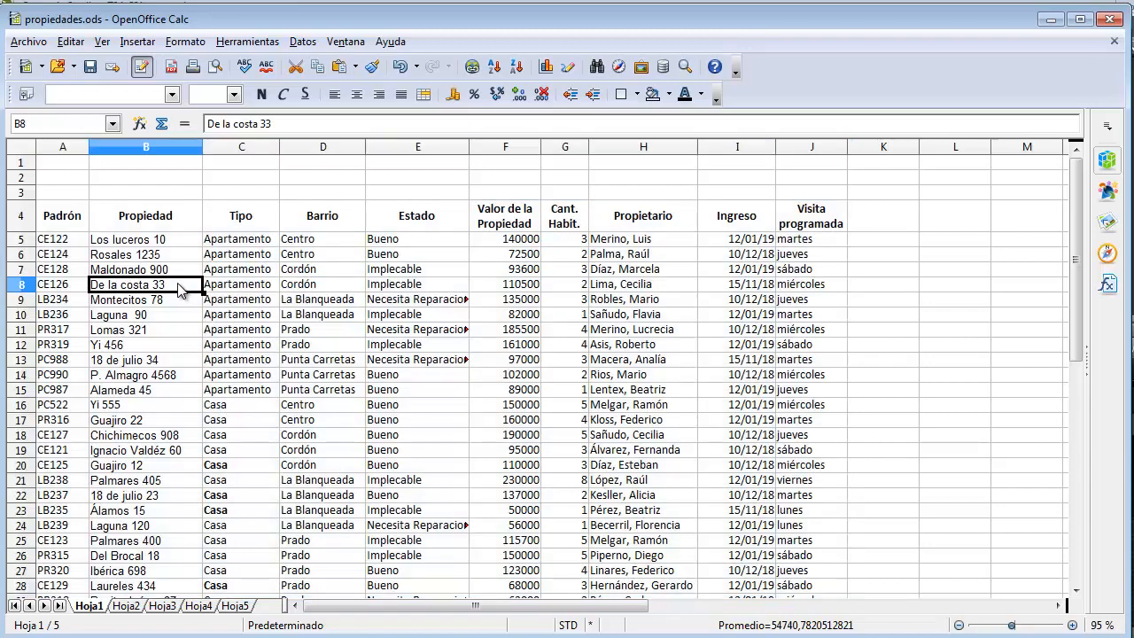
left_click_drag(25, 239, 7, 395)
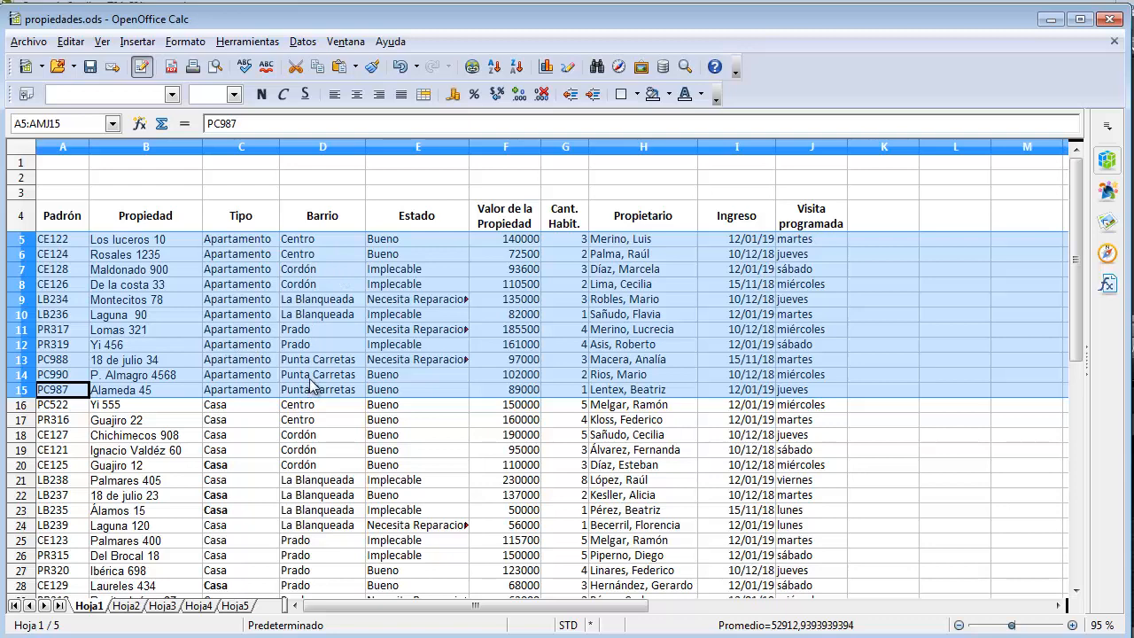
left_click(25, 406)
left_click_drag(27, 414, 16, 601)
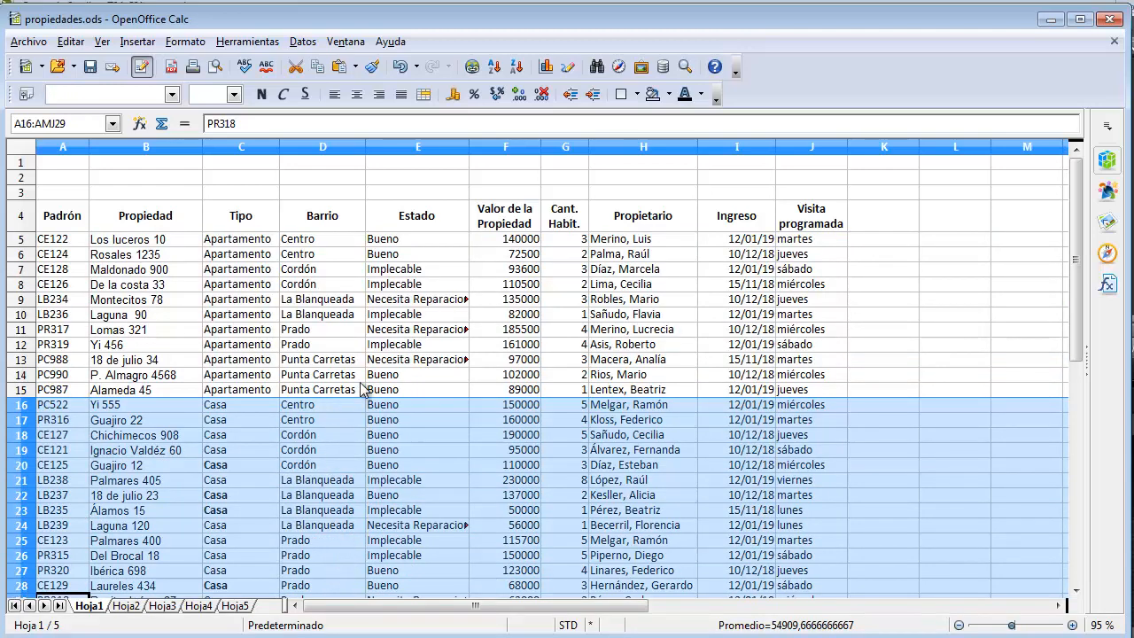
left_click(300, 299)
left_click(329, 270)
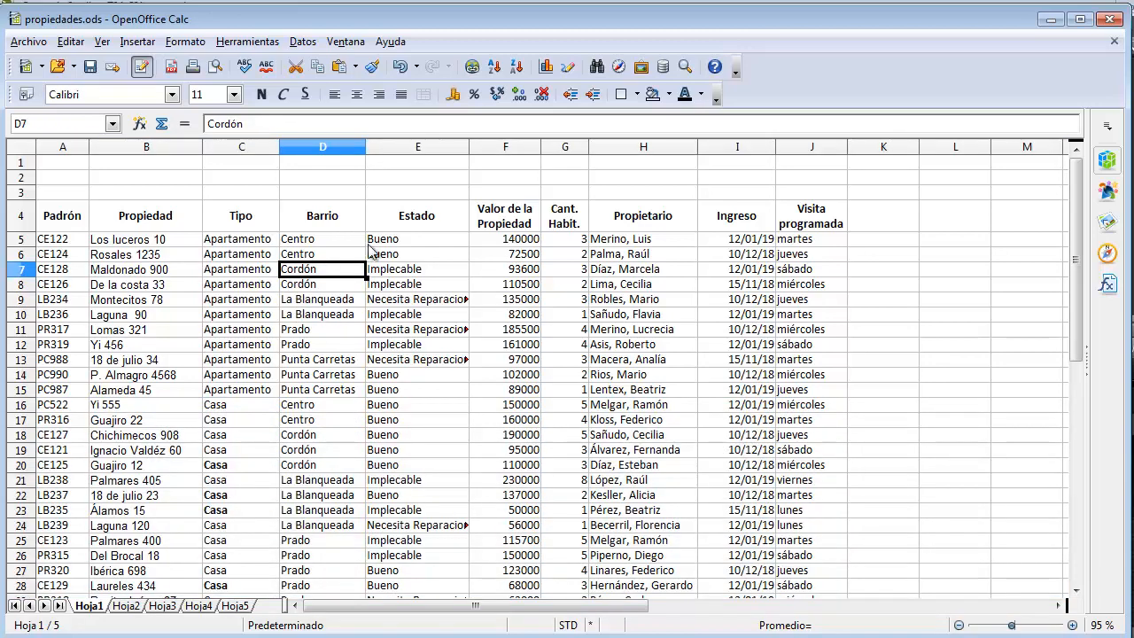
left_click(375, 243)
left_click_drag(466, 312, 471, 311)
left_click(413, 347)
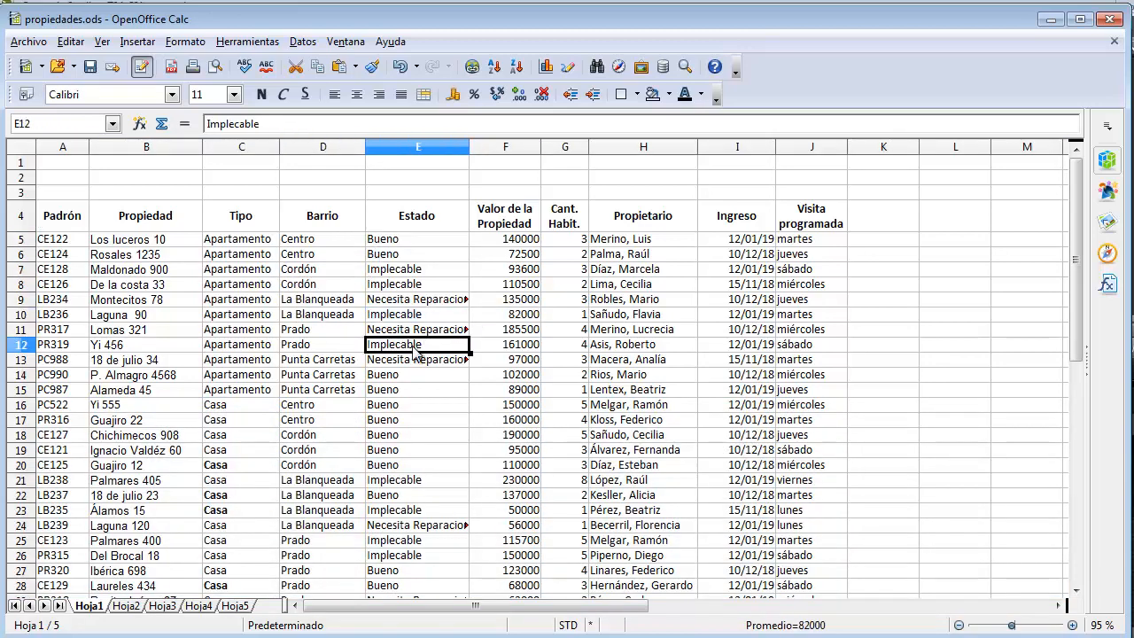
left_click(419, 317)
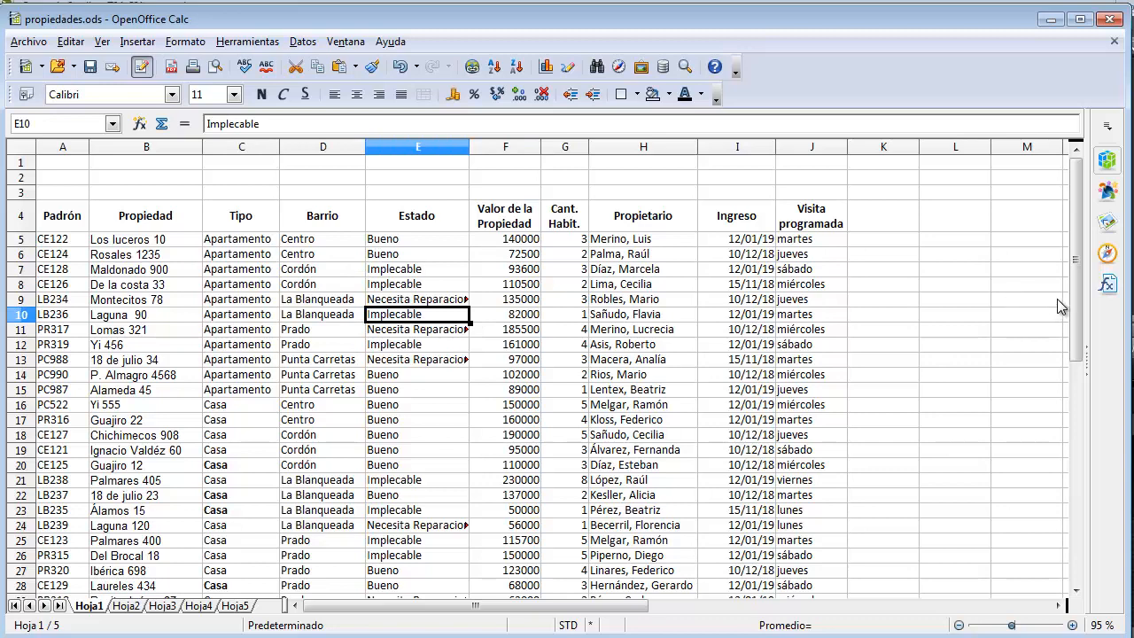
mouse_move(1075, 321)
left_mouse_down()
mouse_move(1076, 358)
mouse_move(1074, 333)
left_mouse_up()
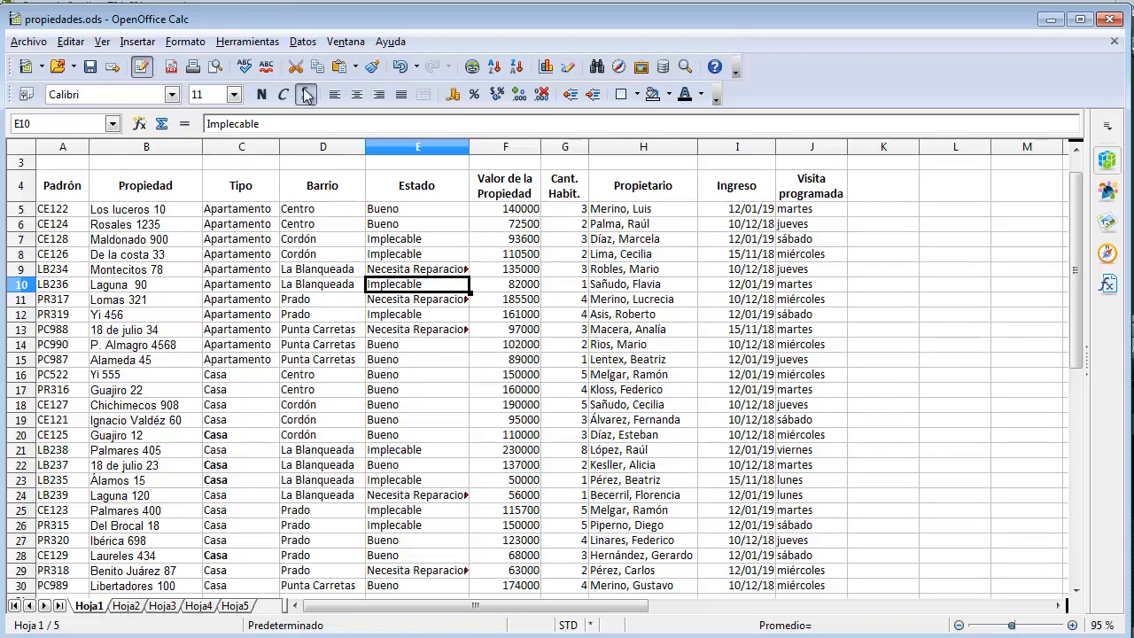
left_click(240, 359)
left_click(454, 302)
left_click(614, 301)
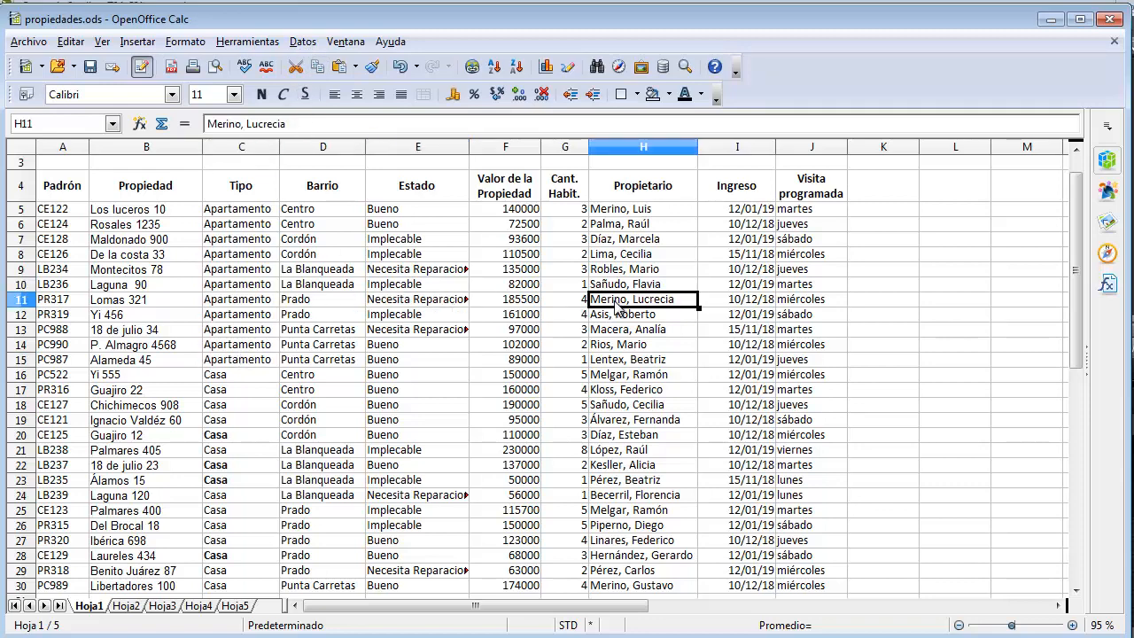
Step: Open the sort dialog for the property table and review its sorting options before returning to the criteria
left_click(508, 357)
left_click(340, 361)
left_click(190, 333)
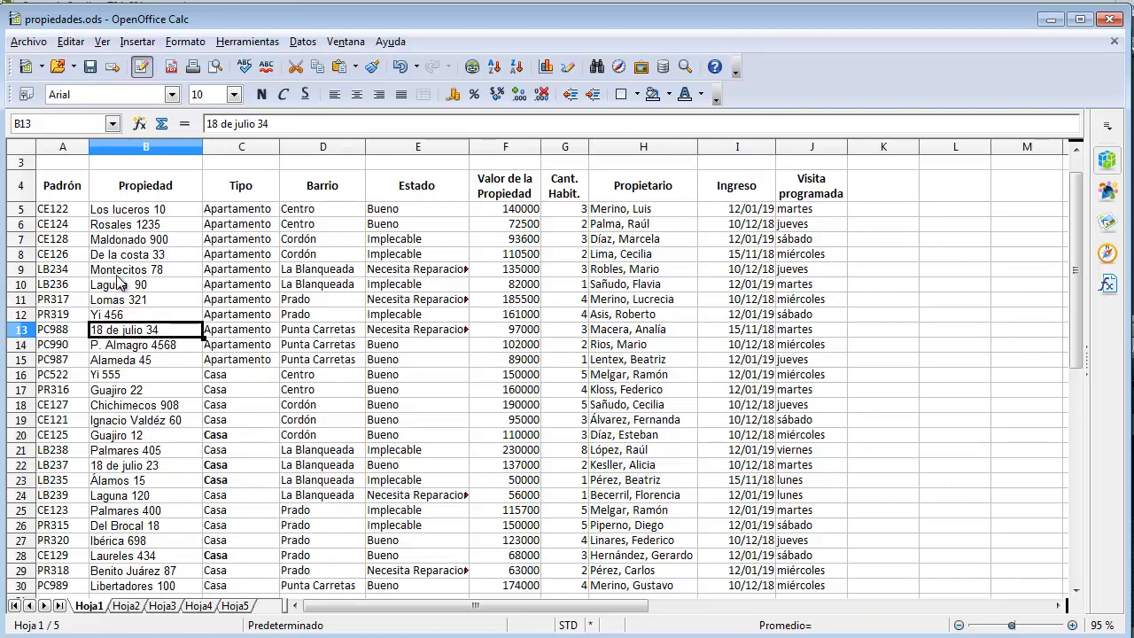
left_click(299, 42)
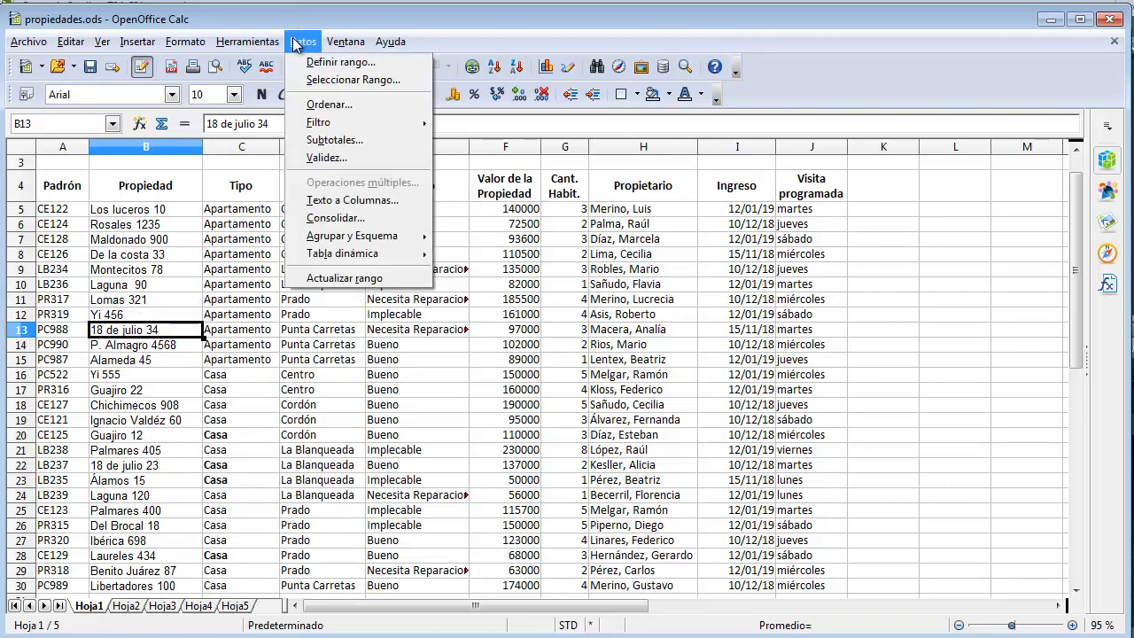
left_click(323, 110)
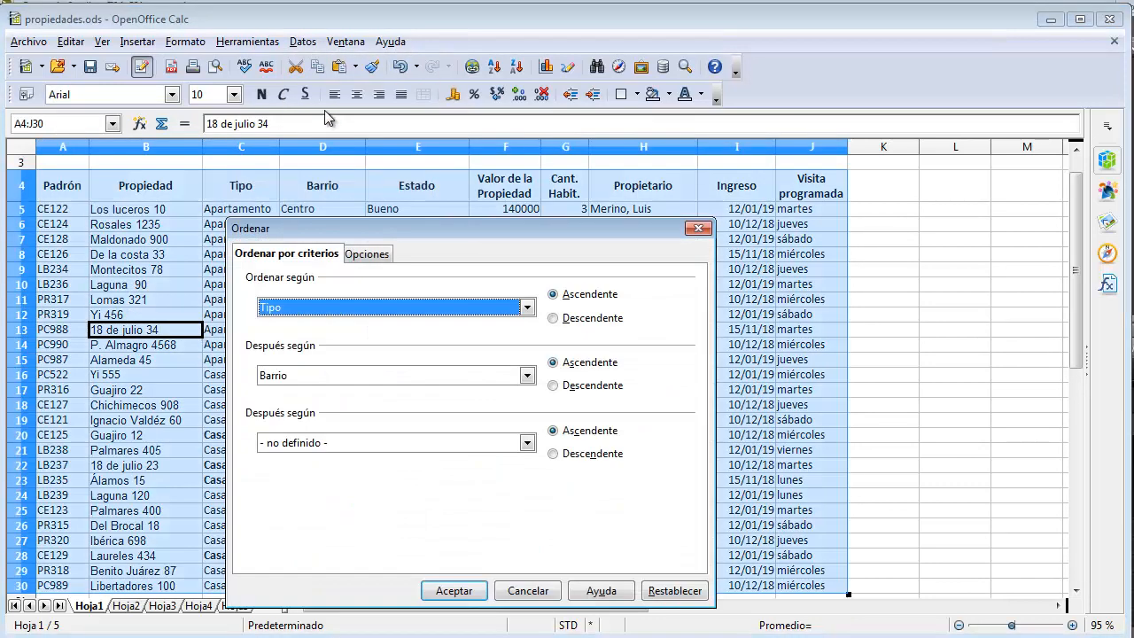
left_click_drag(370, 230, 376, 188)
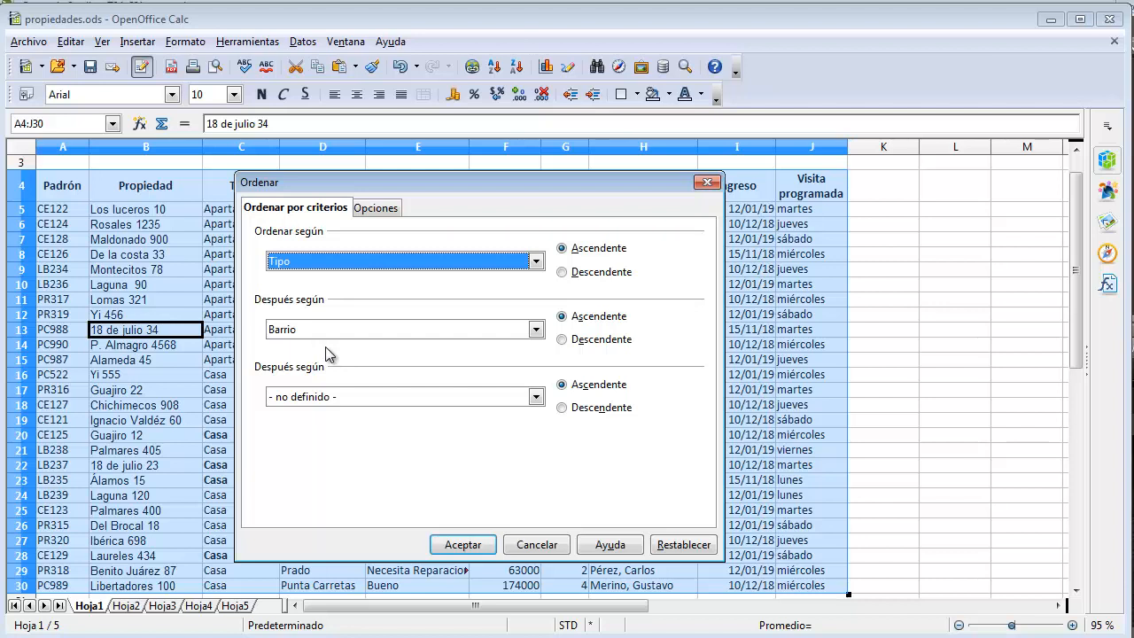
left_click(373, 209)
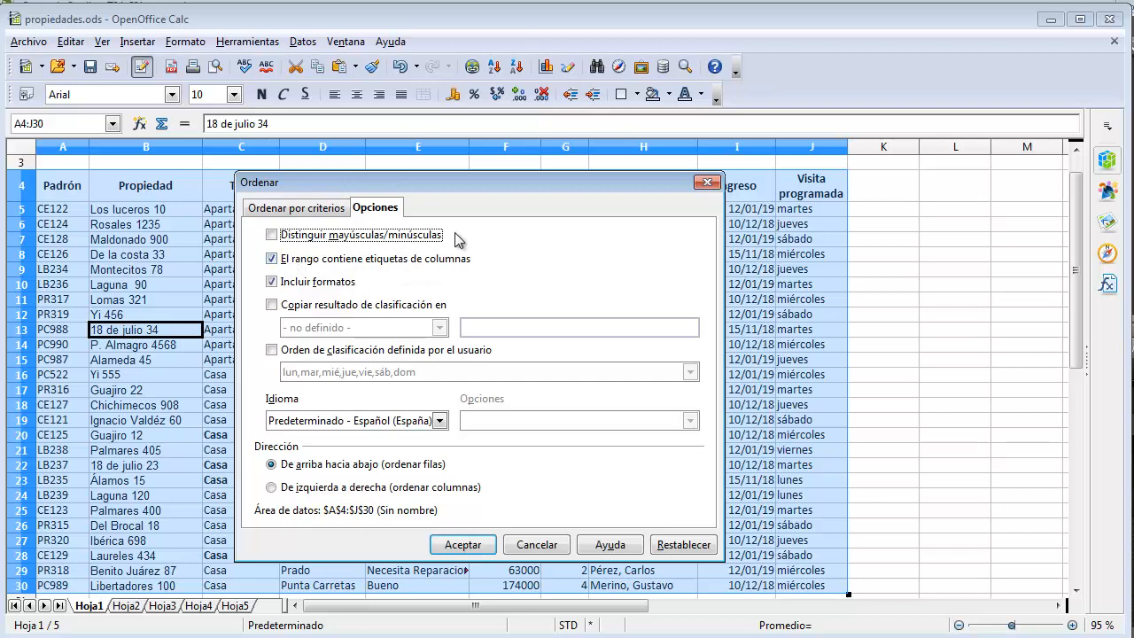
left_click_drag(471, 188, 450, 235)
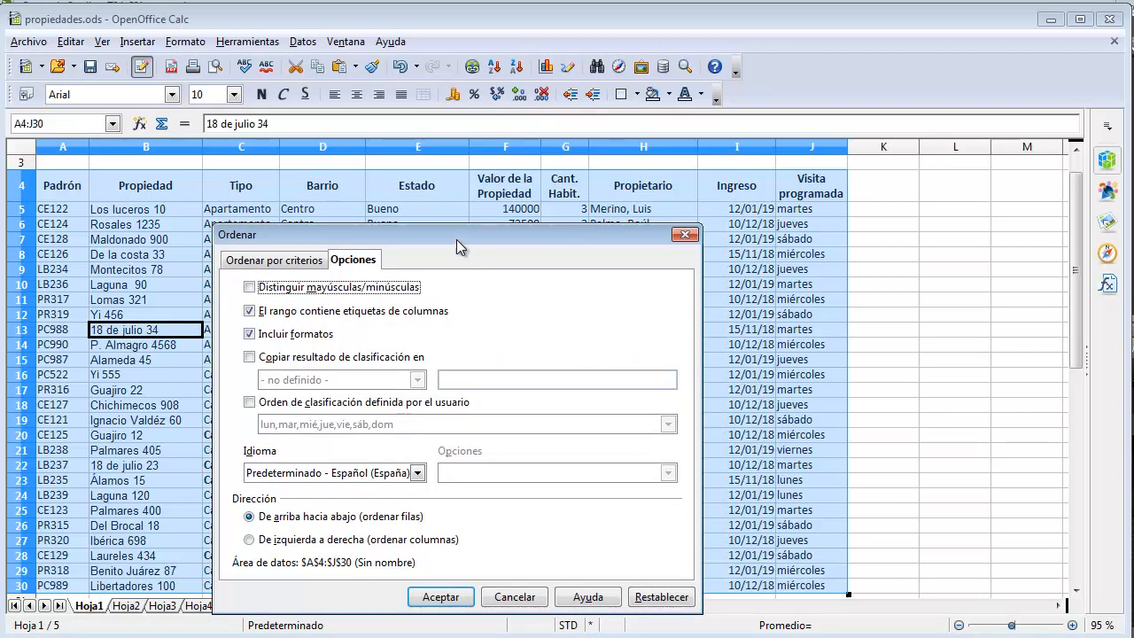
left_click_drag(456, 239, 464, 207)
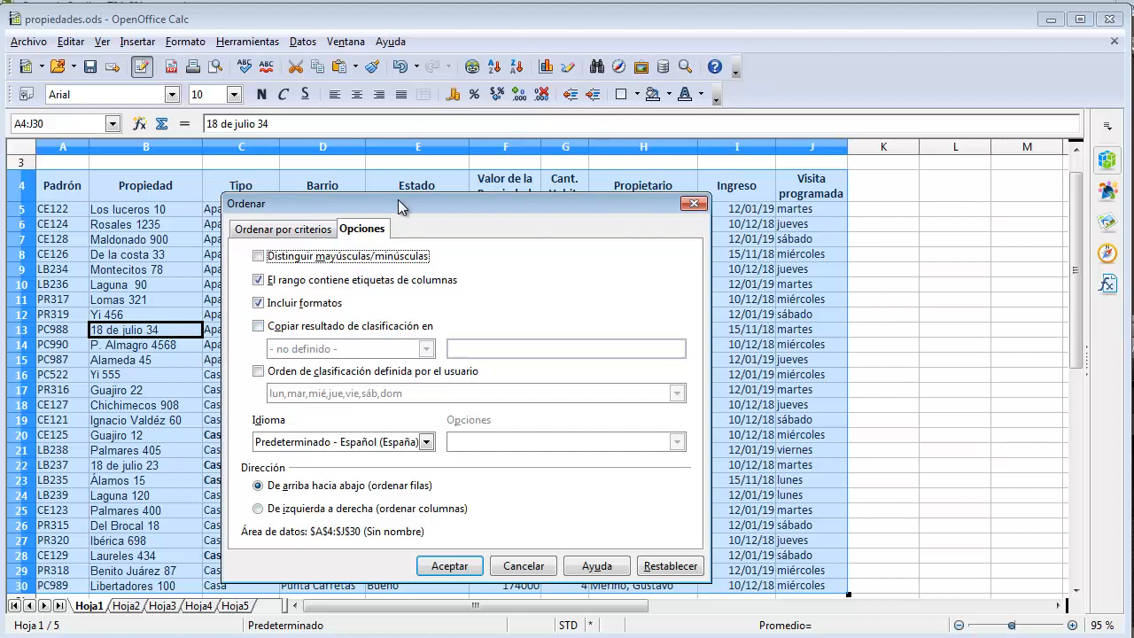
left_click(305, 234)
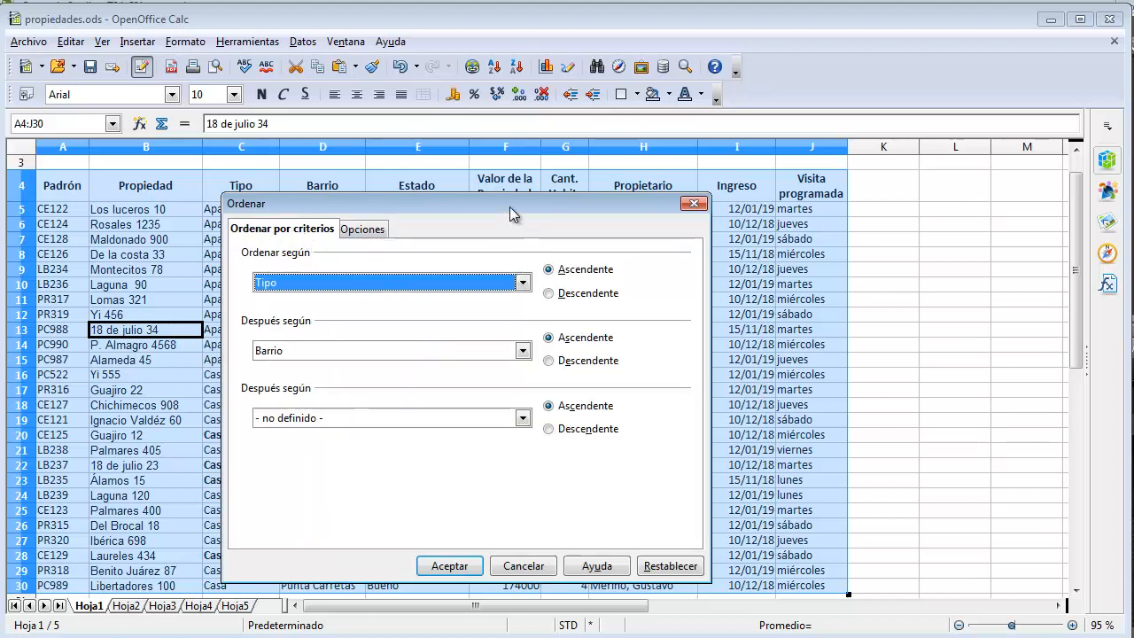
Step: Set the ascending sort criteria to Estado first and Valor de la Propiedad second
left_click_drag(509, 207, 570, 261)
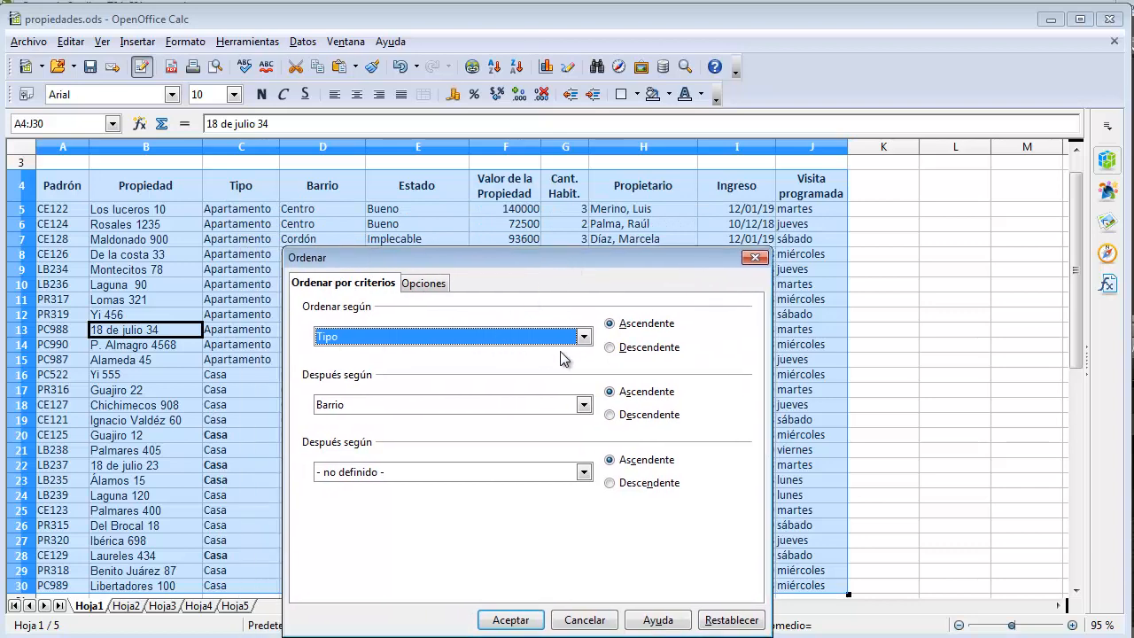
left_click(583, 336)
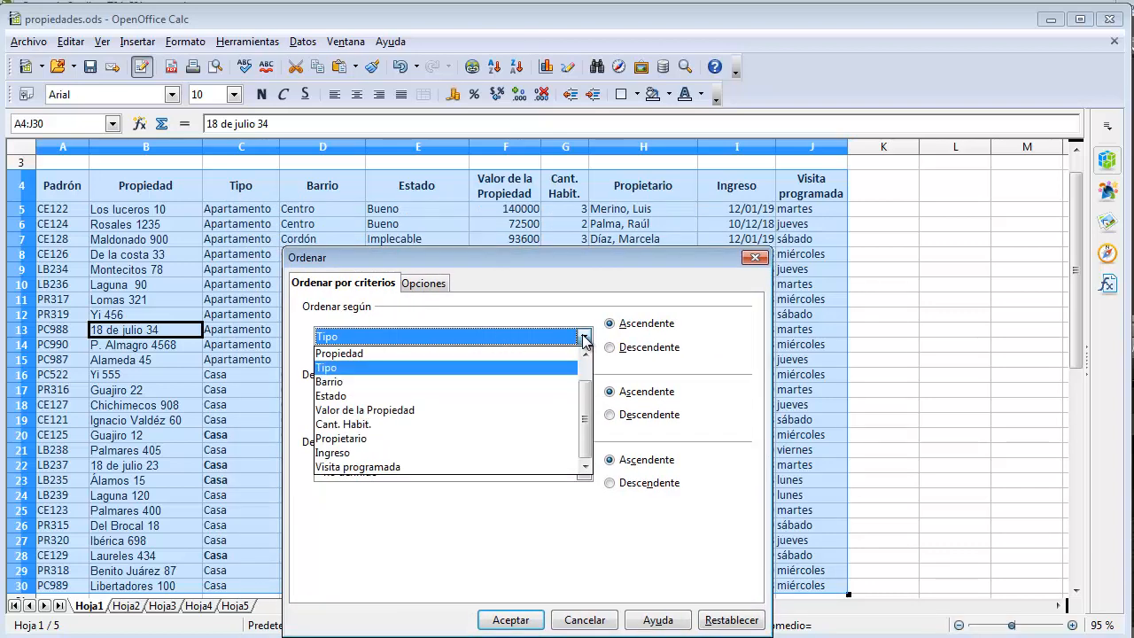
left_click(348, 398)
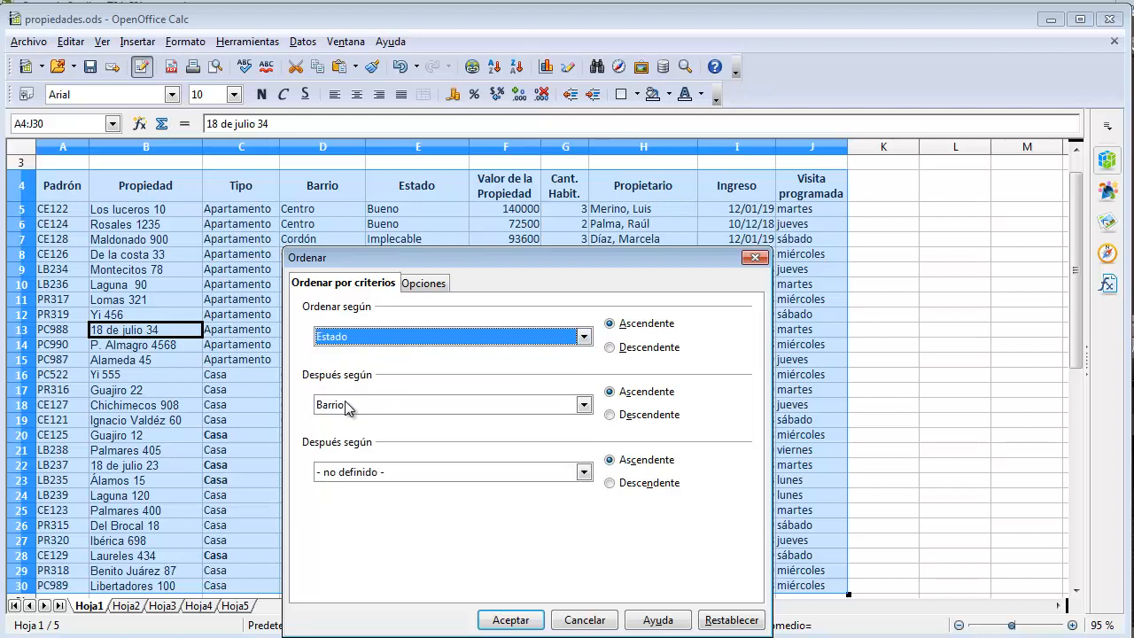
left_click(584, 405)
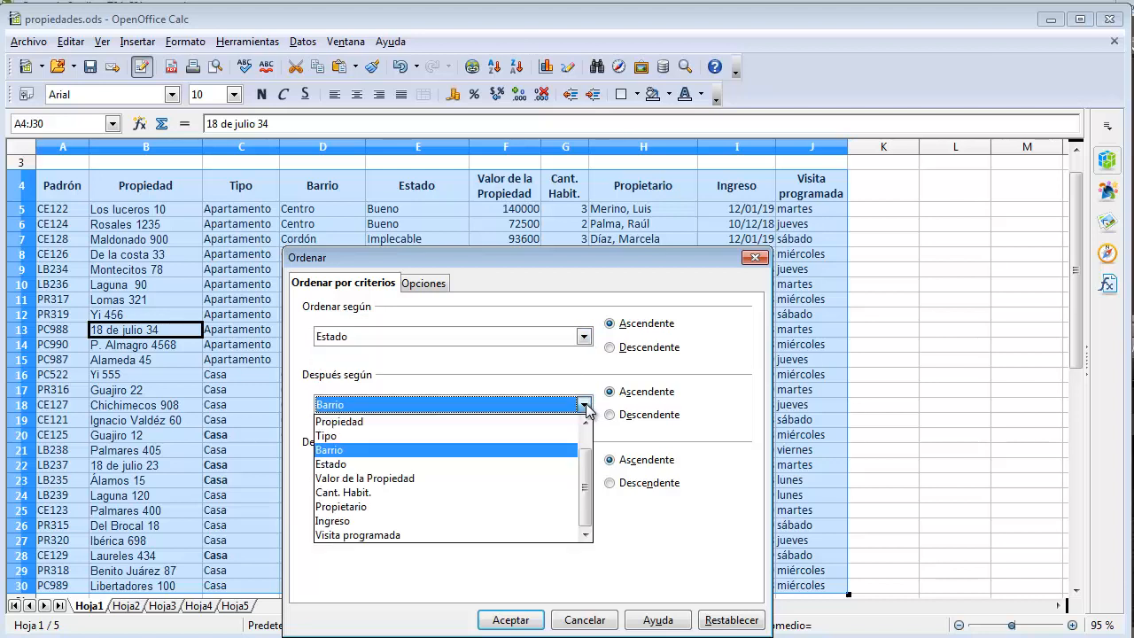
left_click(364, 480)
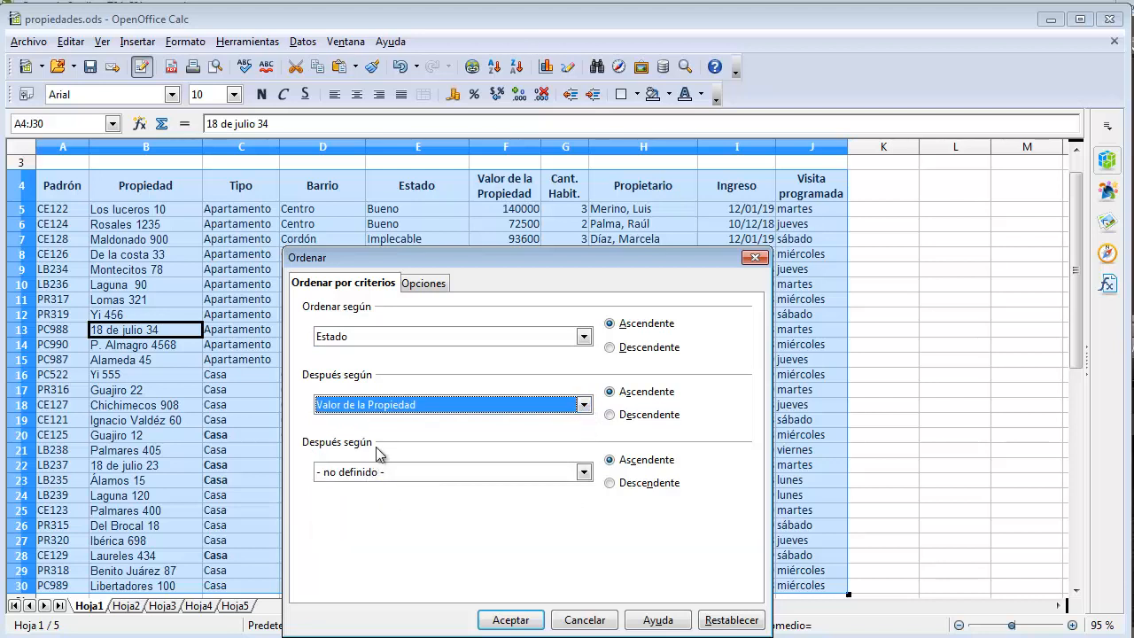
left_click_drag(431, 258, 687, 284)
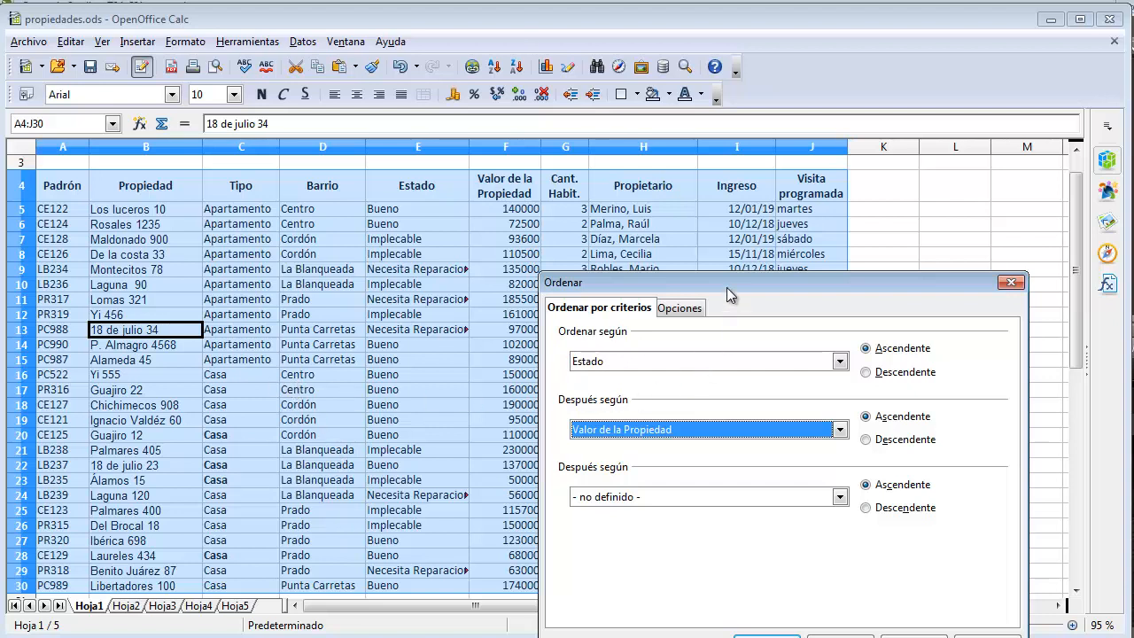
left_click_drag(726, 287, 626, 224)
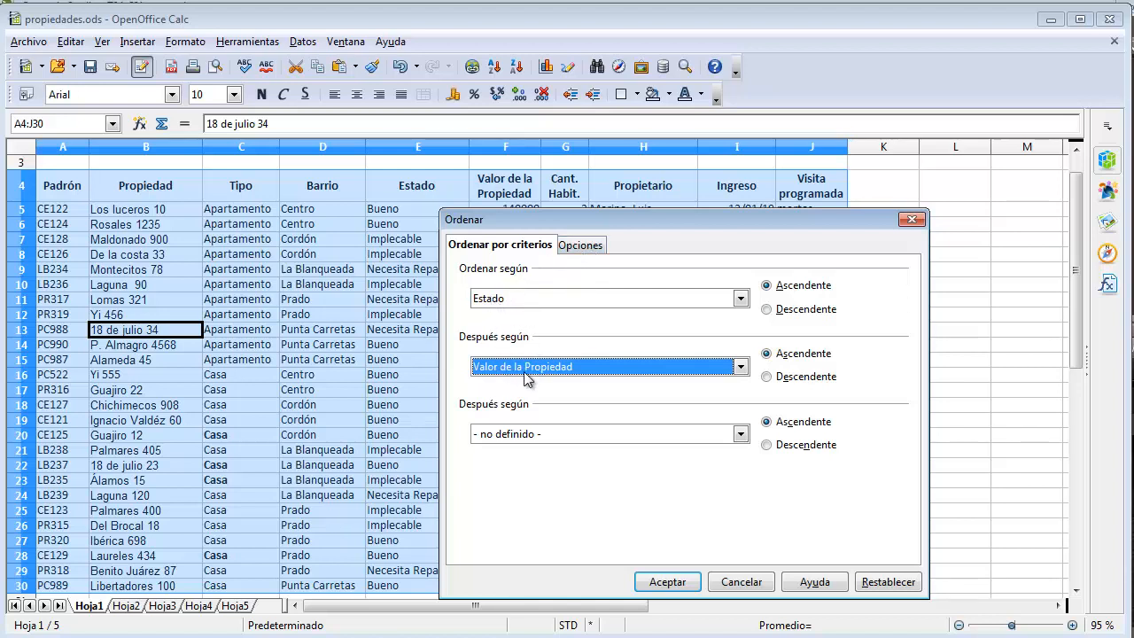
Step: Set the sorted result to be copied starting at cell A50 and run the sort
left_click(572, 245)
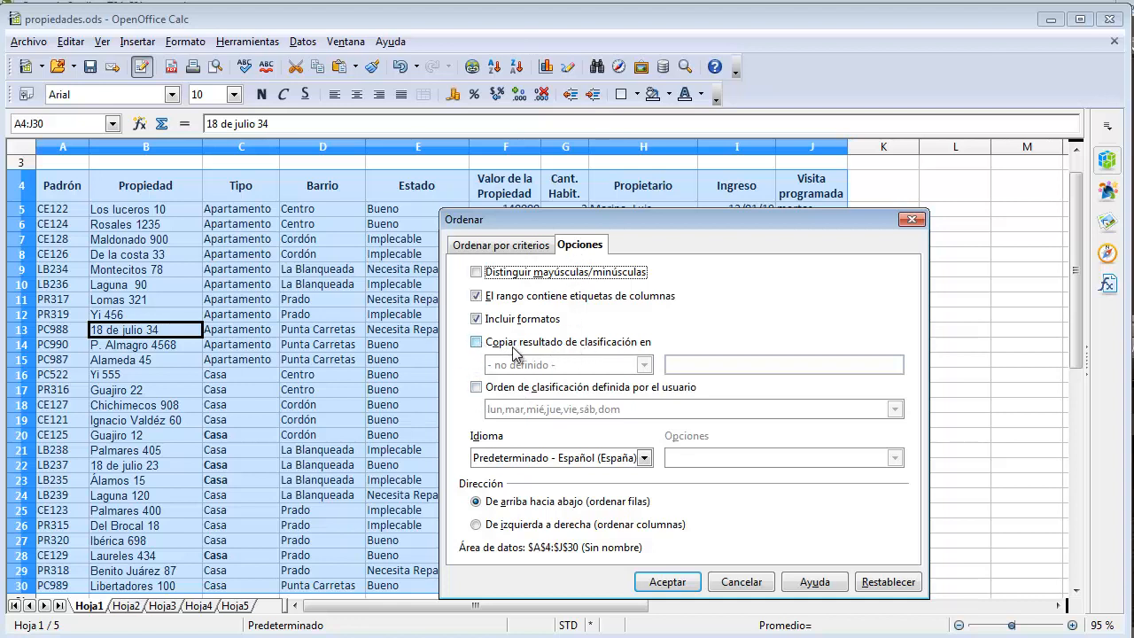
left_click(478, 342)
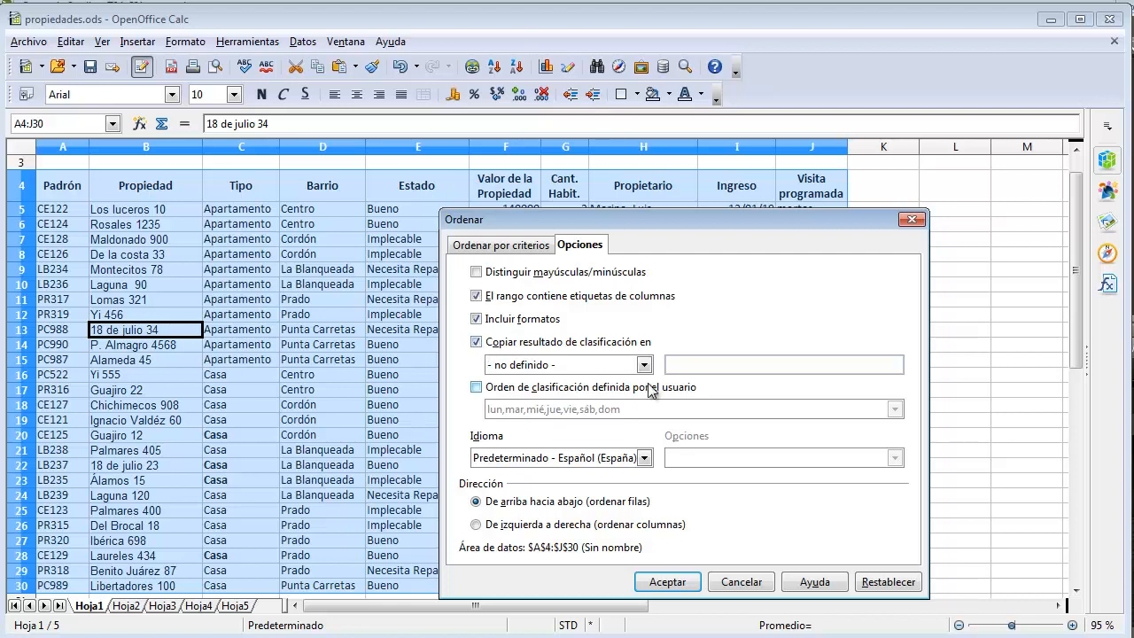
left_click(646, 364)
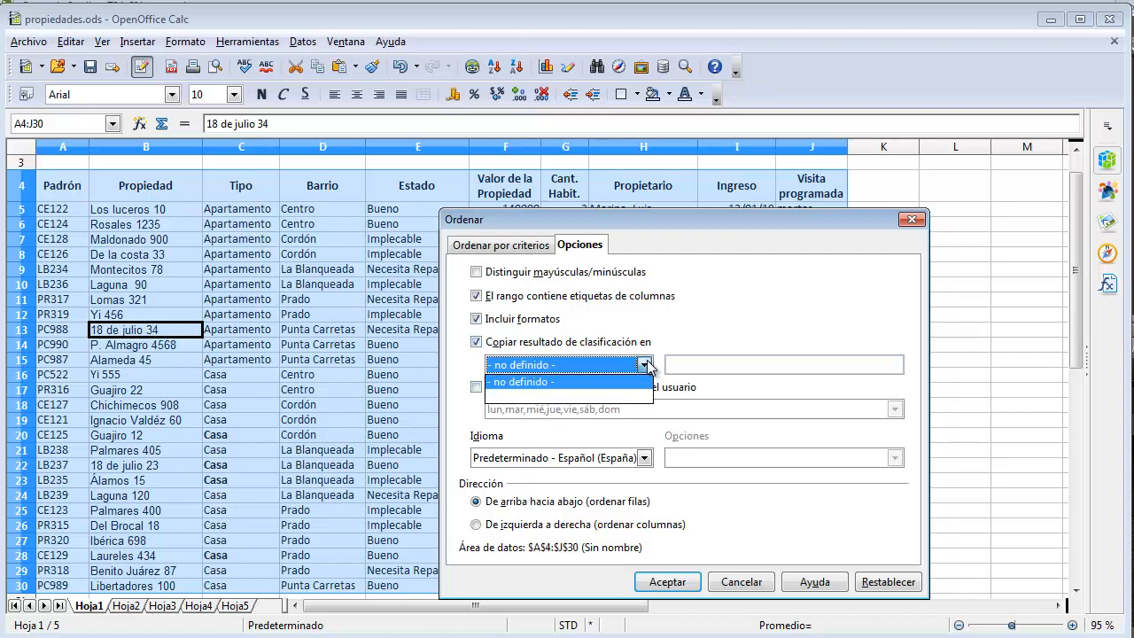
left_click(645, 364)
left_click(696, 365)
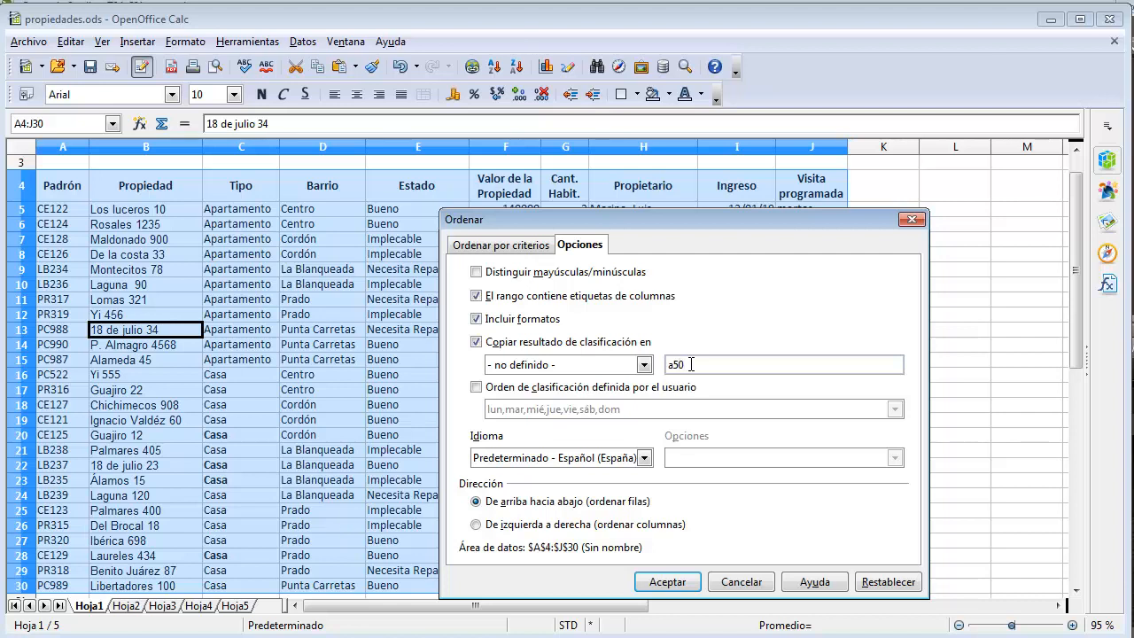
left_click(684, 582)
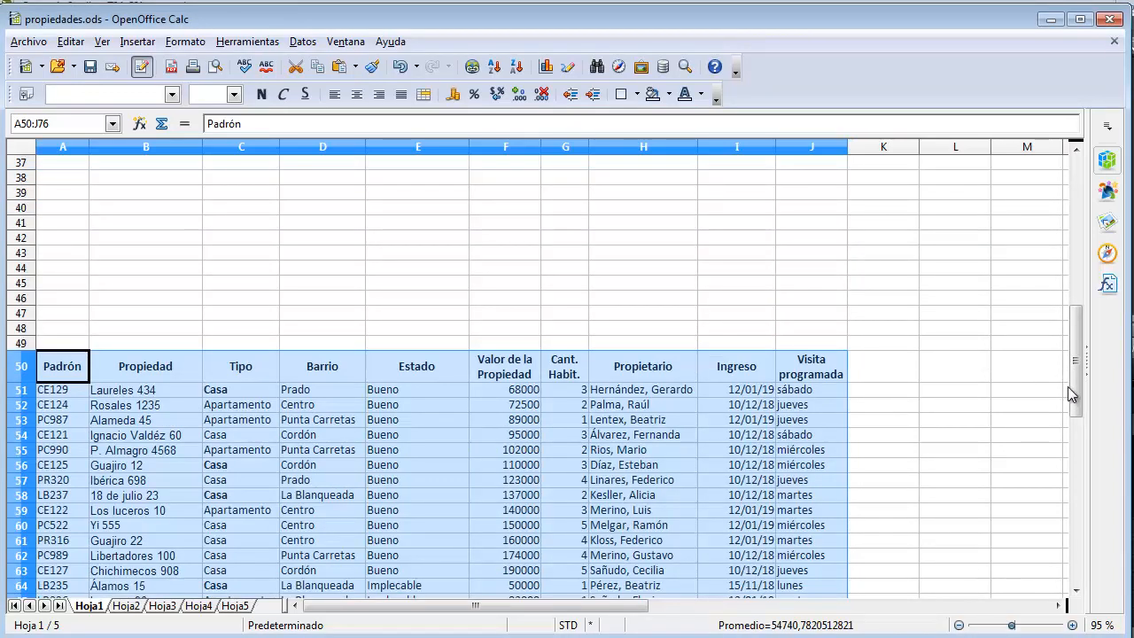
Step: Examine the Estado groups in the sorted copy and the order of property values within each group
left_click_drag(1075, 390, 1092, 442)
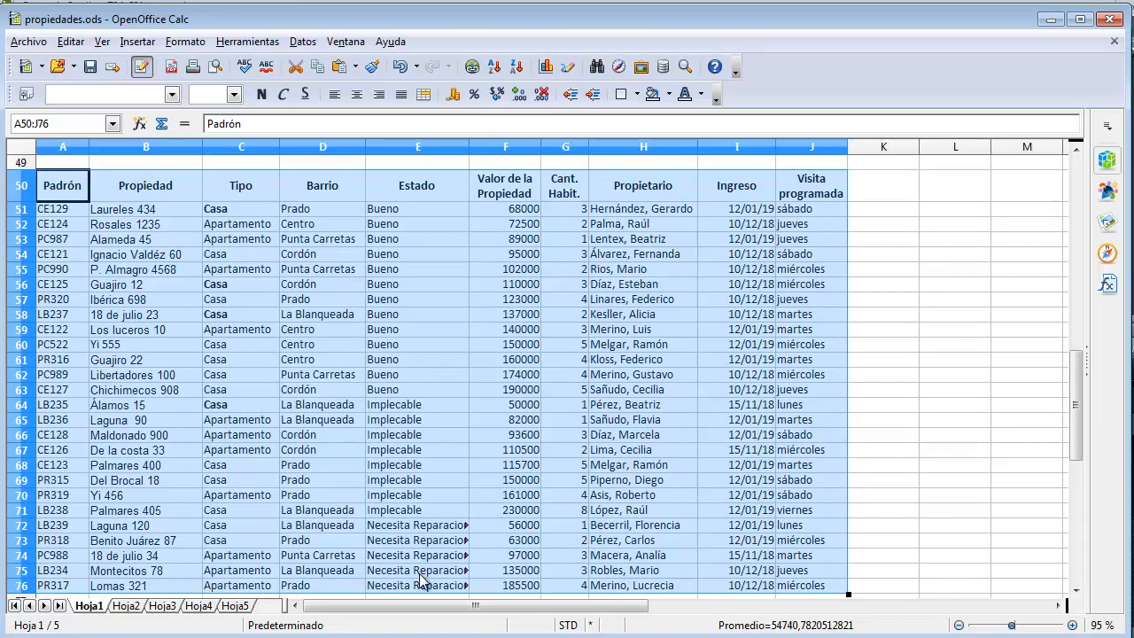
left_click(399, 212)
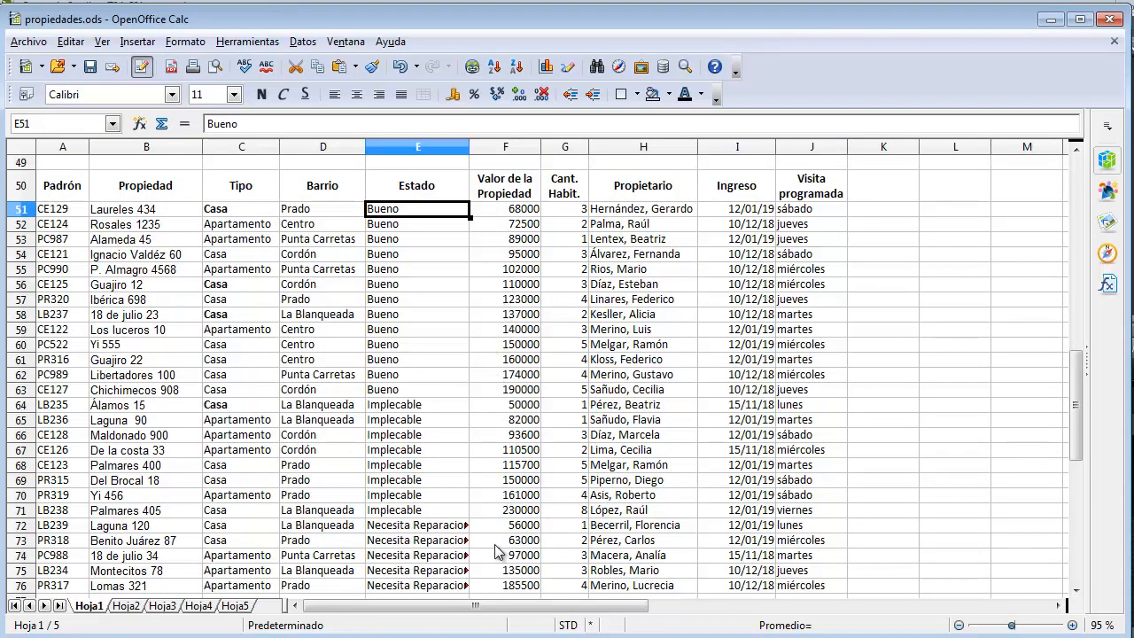
left_click(376, 270)
left_click(283, 227)
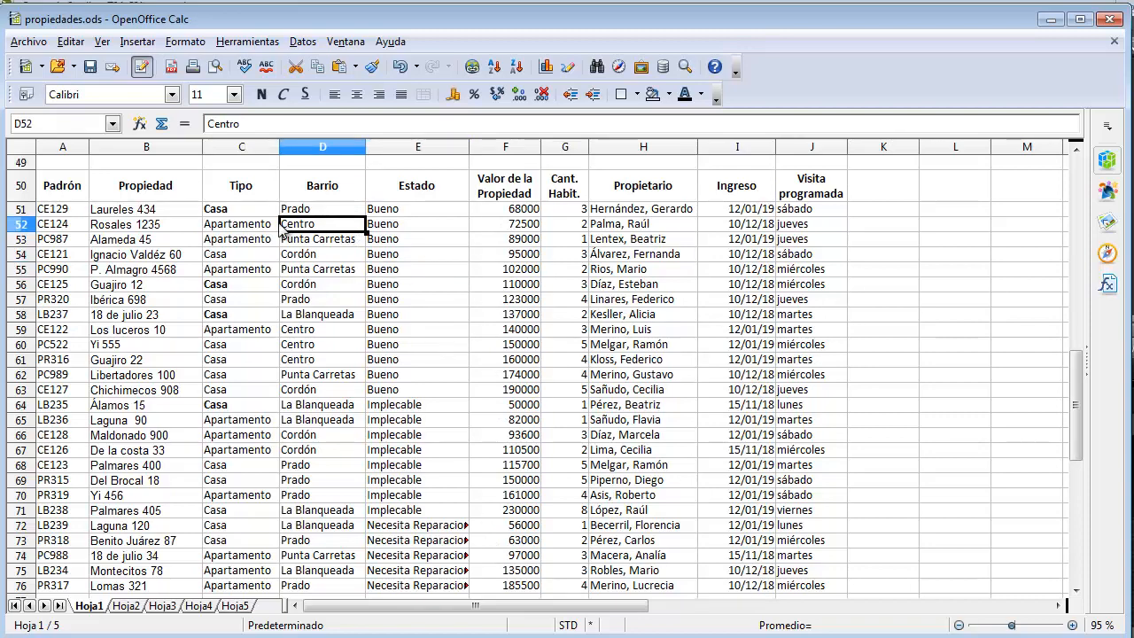
Step: Sort the original property table by the Visita programada column in ascending order
left_click_drag(1075, 410, 1078, 209)
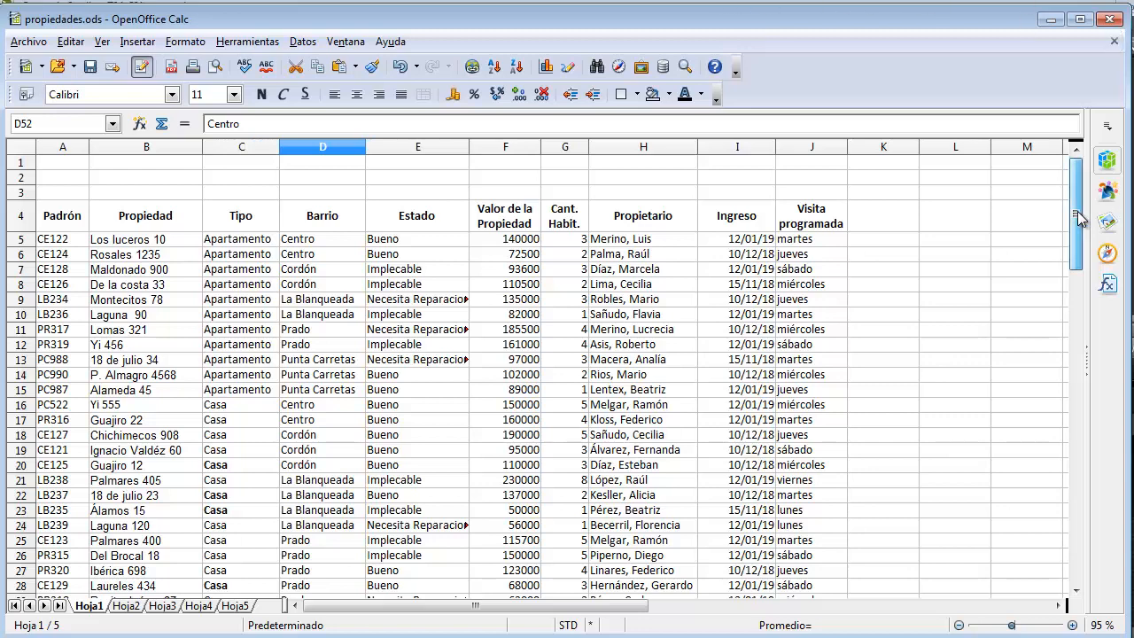
left_click_drag(1080, 215, 1071, 227)
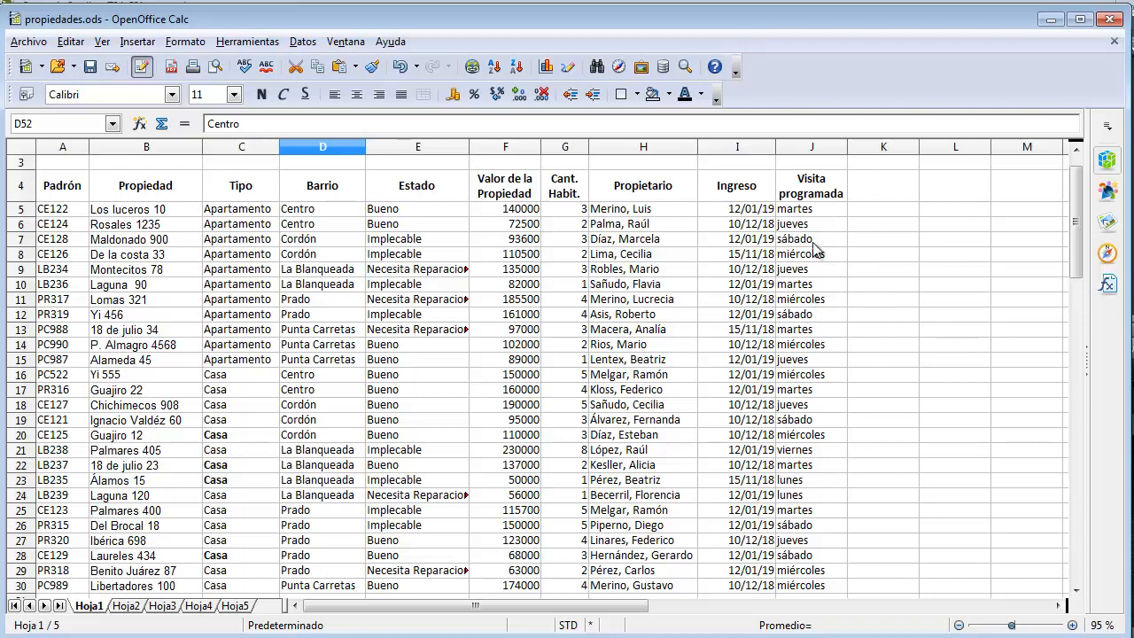
left_click(811, 303)
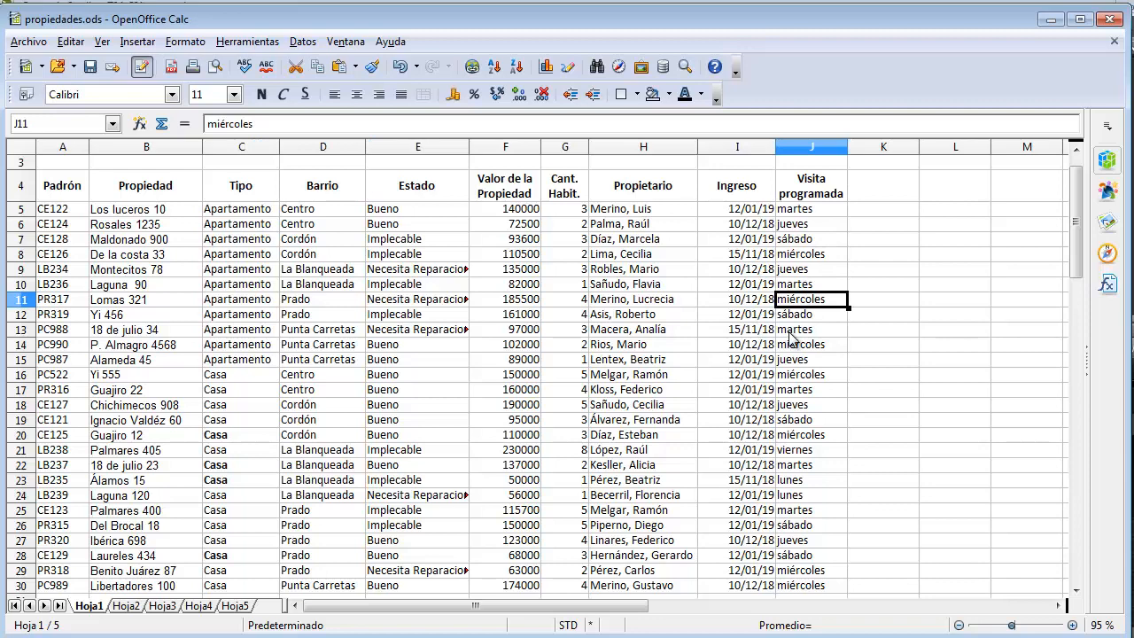
left_click(791, 331)
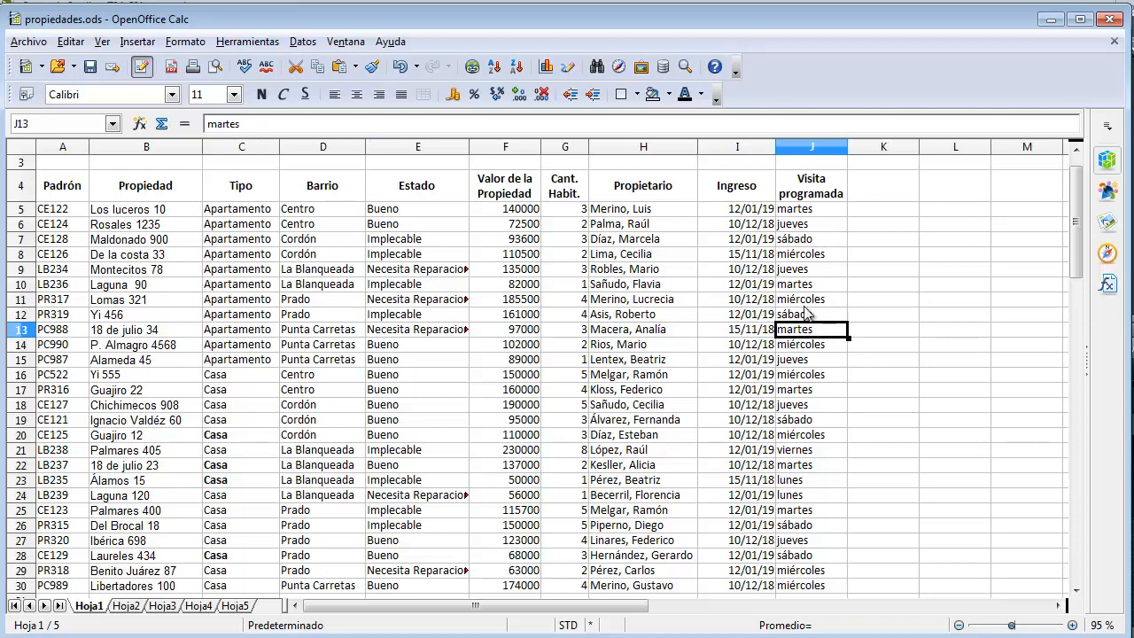
left_click(494, 67)
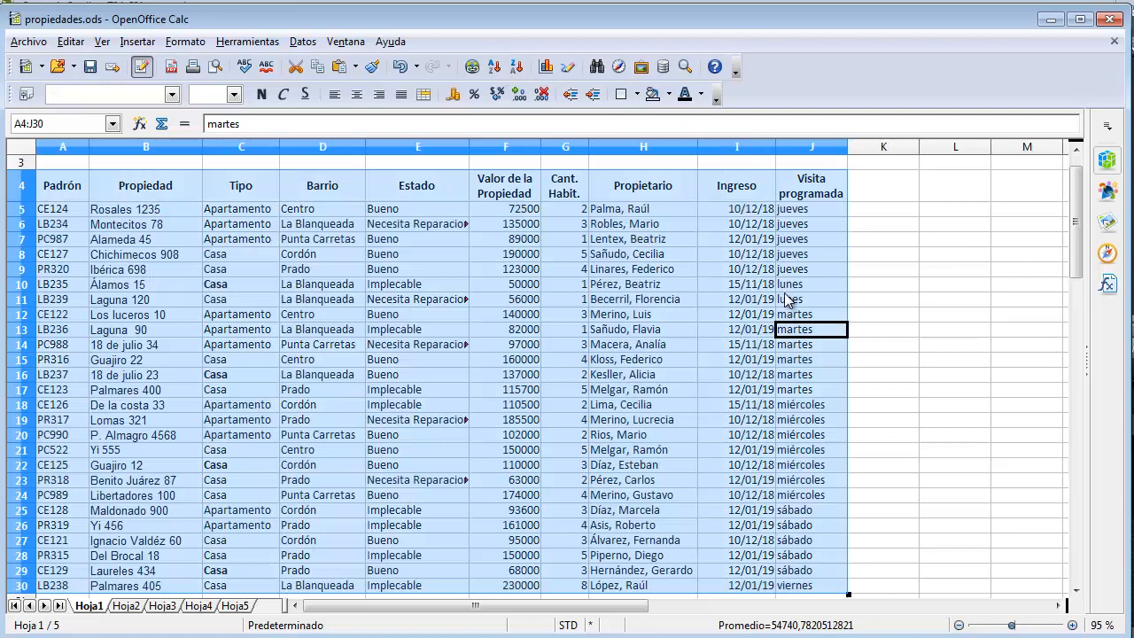
Step: Examine the order of the weekdays in the Visita programada column
left_click(805, 365)
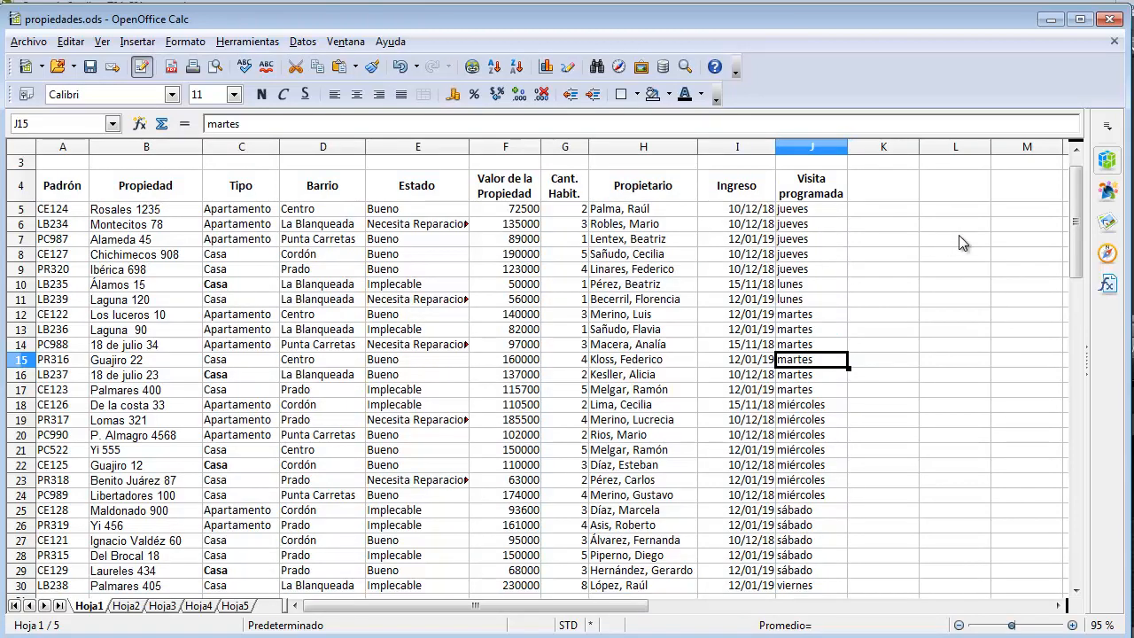
mouse_move(1074, 253)
left_mouse_down()
mouse_move(1073, 264)
mouse_move(1073, 255)
left_mouse_up()
left_click(804, 244)
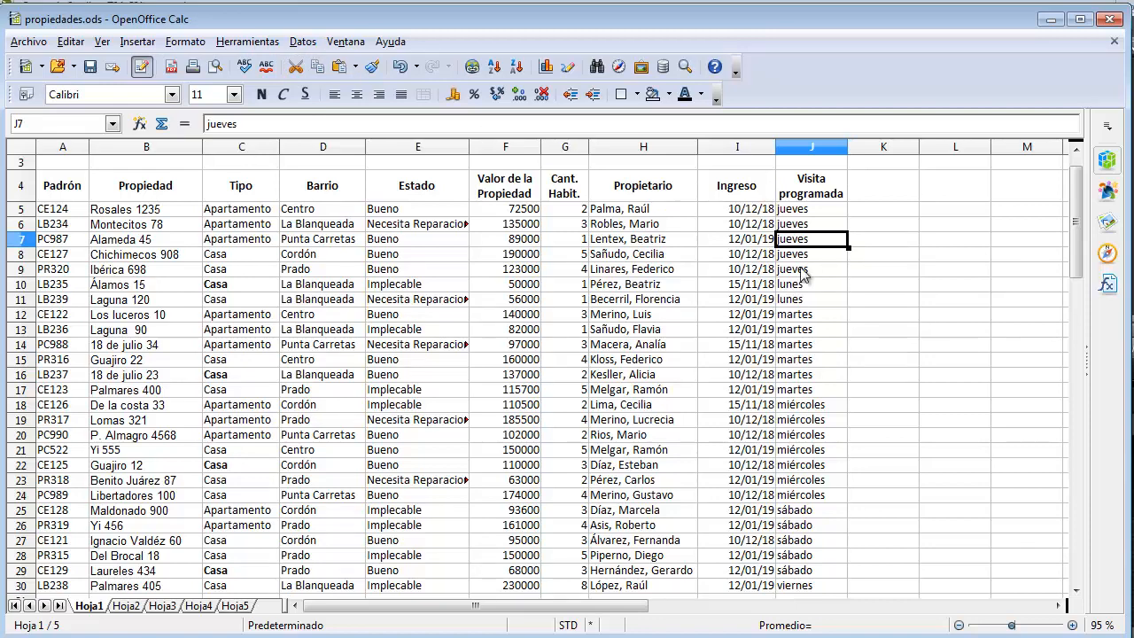
Step: Open the sort settings for the property table, keeping Visita programada as the sort criterion
left_click(447, 387)
left_click(418, 301)
left_click(184, 316)
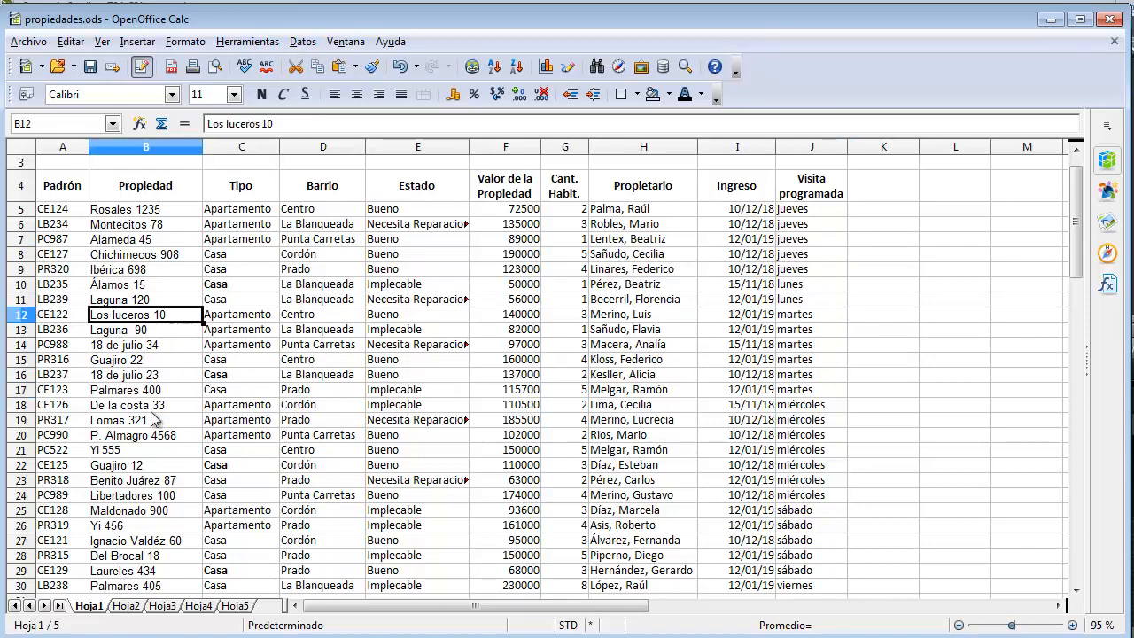
left_click(154, 407)
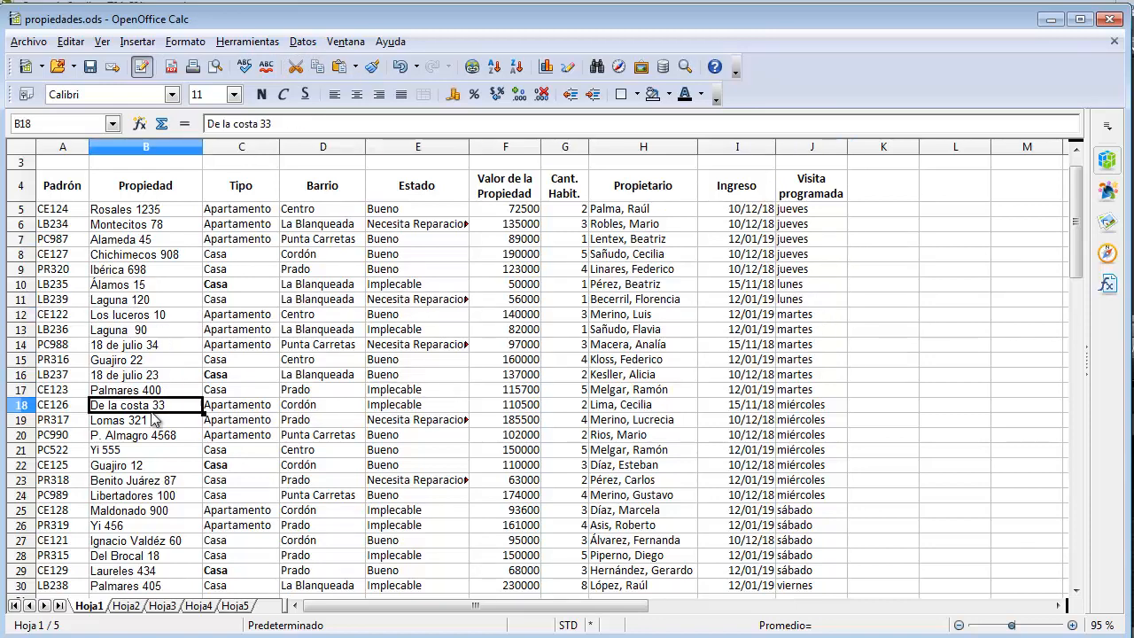
left_click(303, 42)
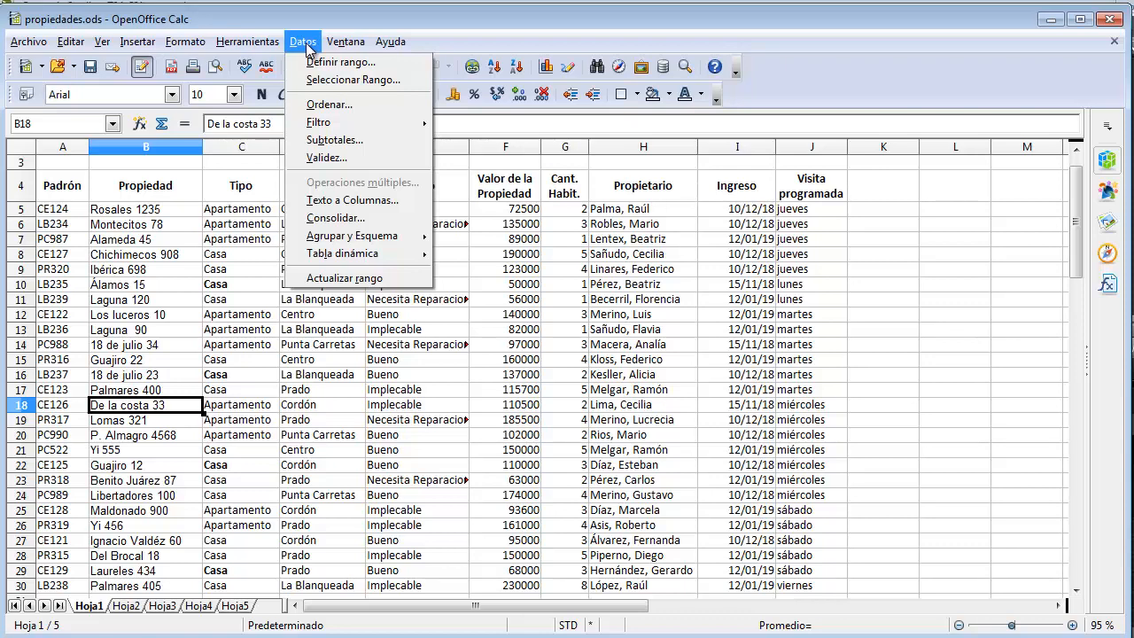
left_click(310, 105)
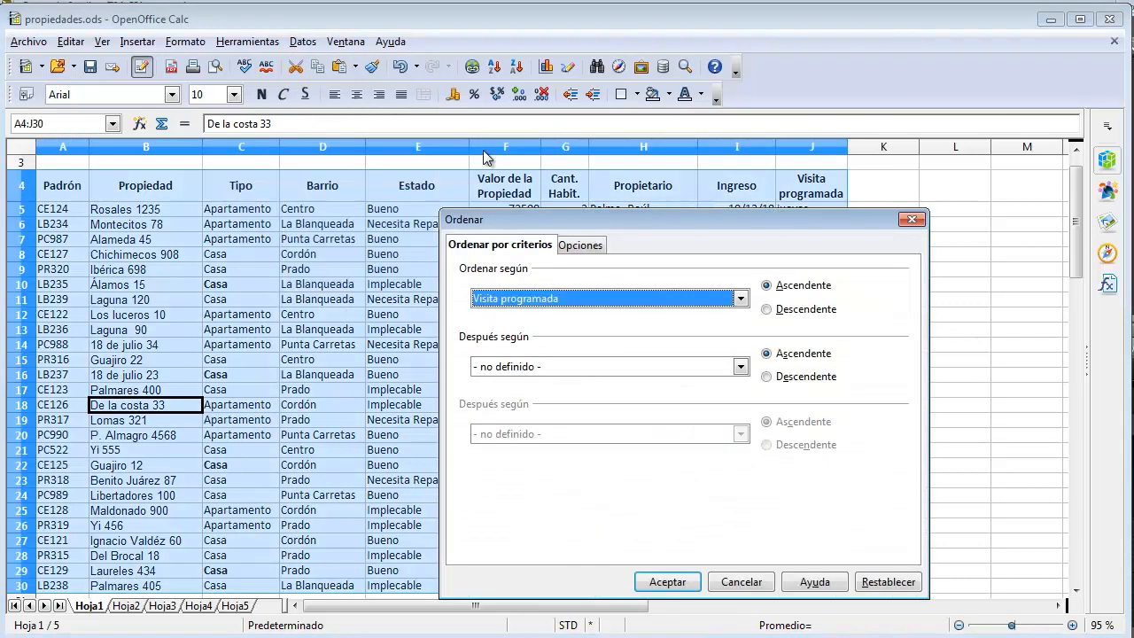
left_click(507, 299)
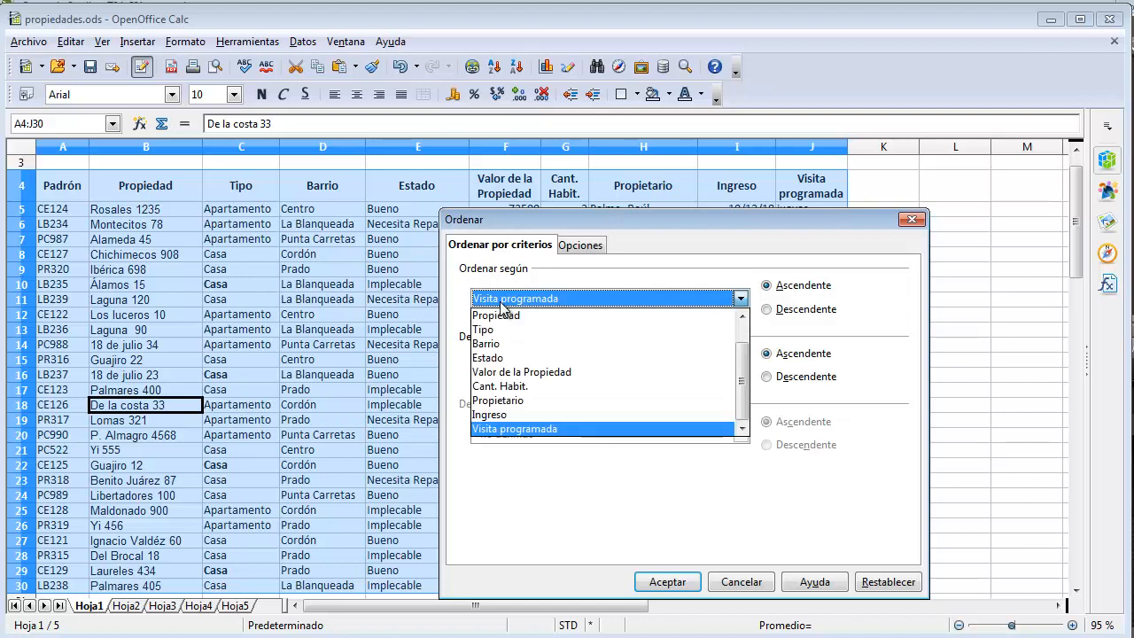
left_click(500, 302)
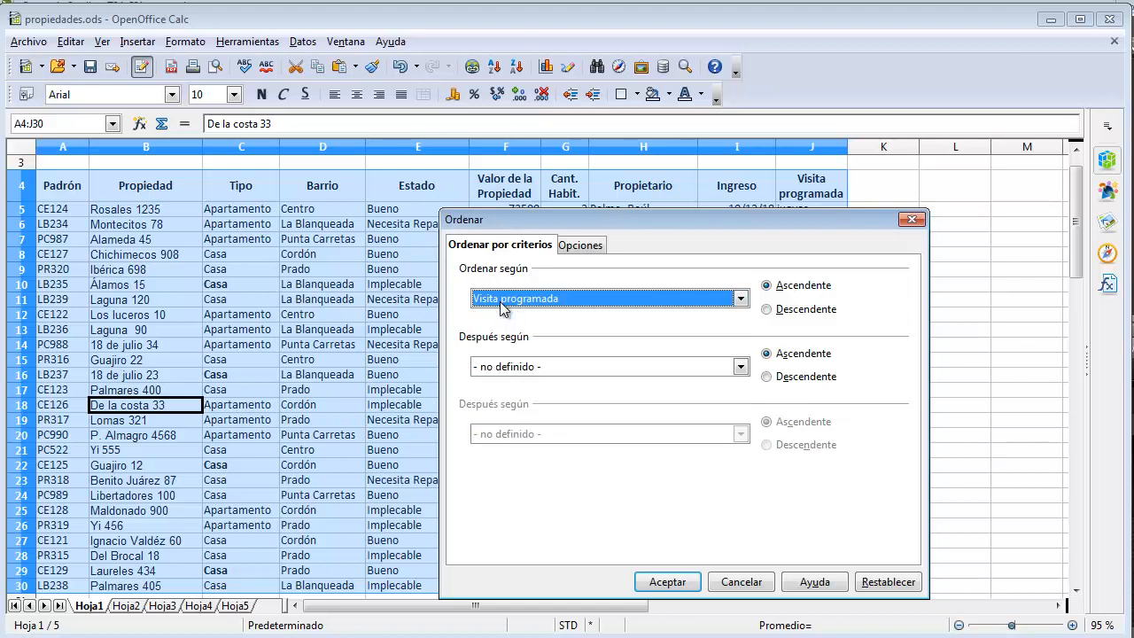
Step: Enable the user-defined sort order lunes,martes,miércoles,jueves,viernes,sábado,domingo and run the sort on the property table
left_click(581, 247)
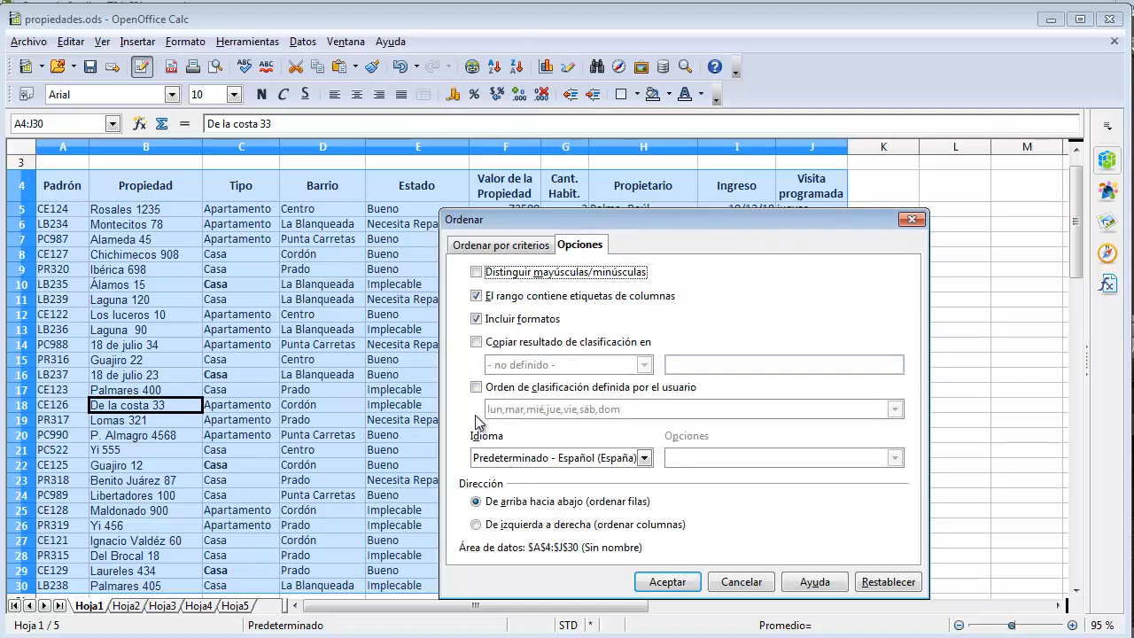
left_click(477, 388)
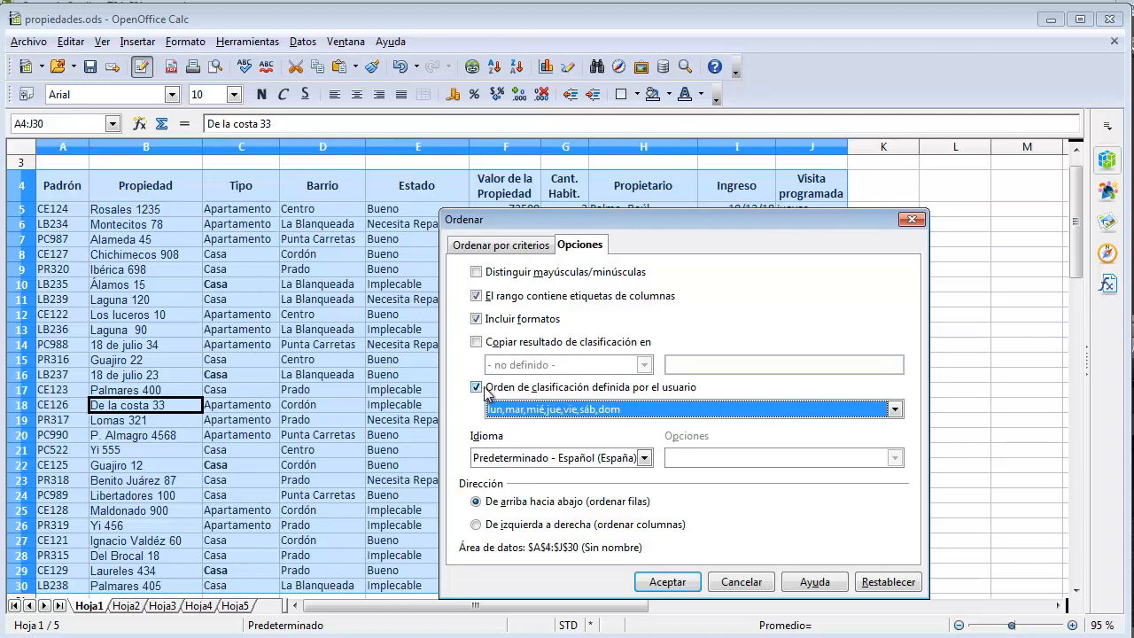
left_click(895, 409)
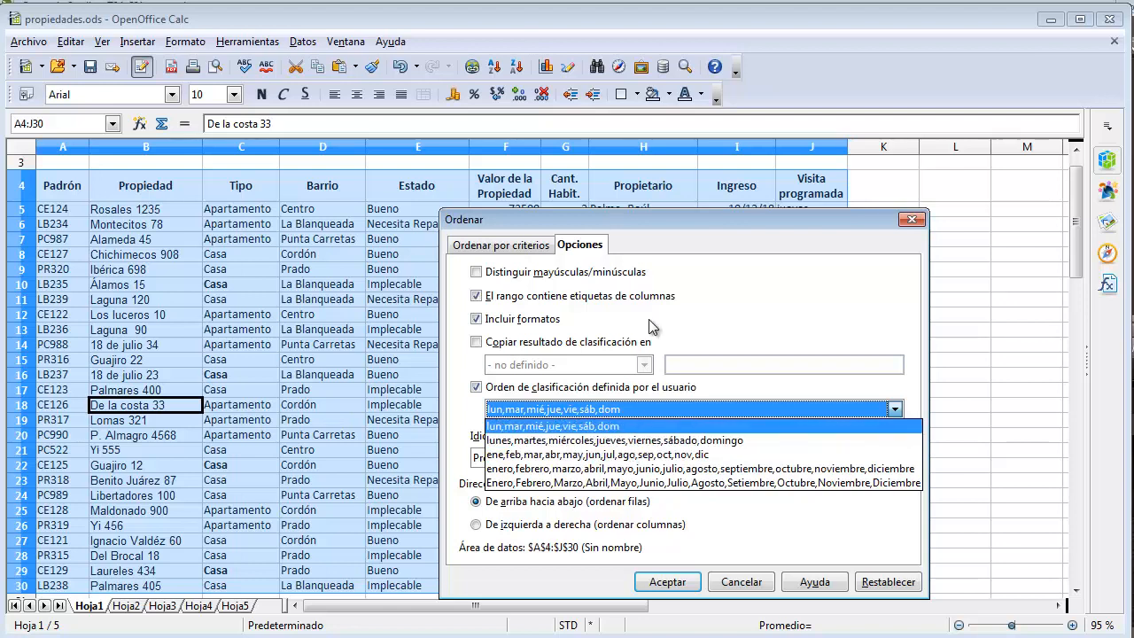
left_click_drag(656, 227, 457, 208)
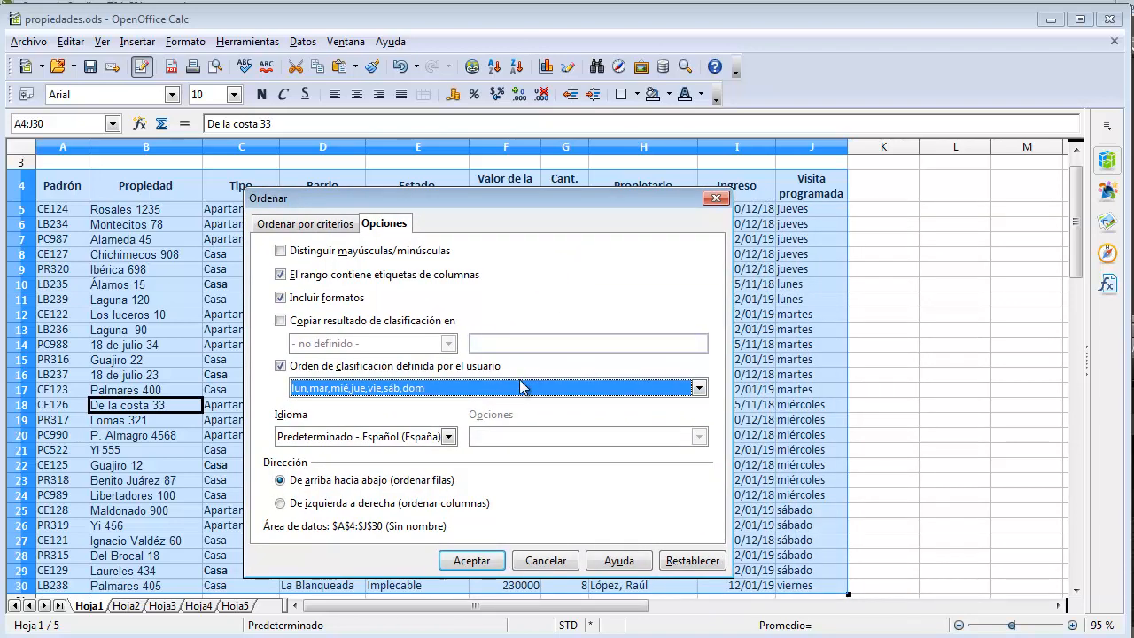
left_click(423, 389)
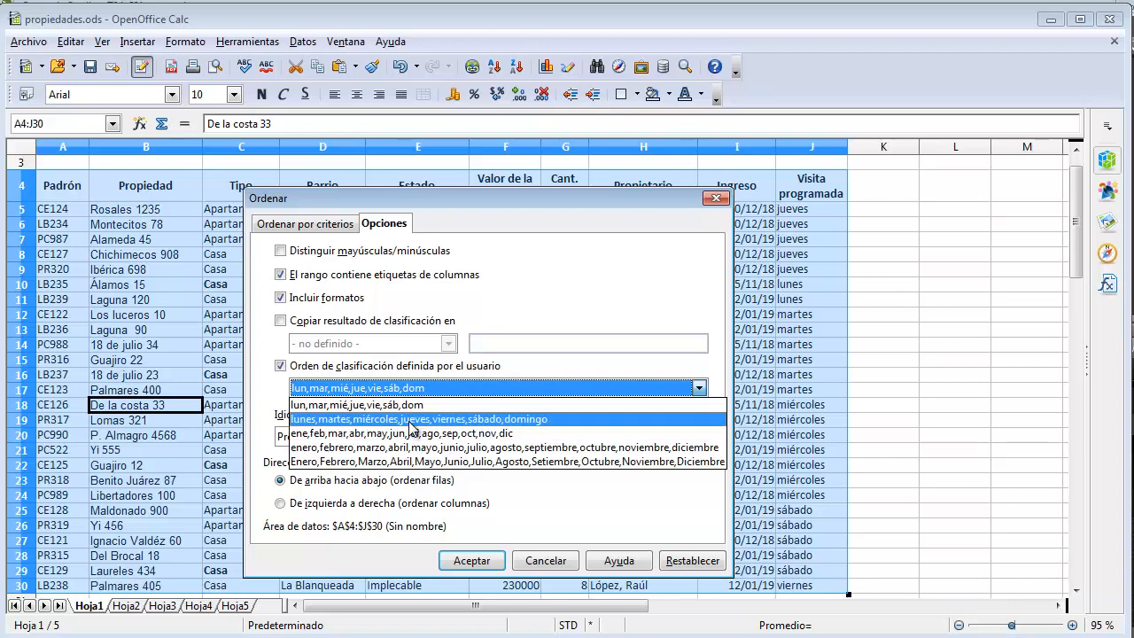
left_click(413, 420)
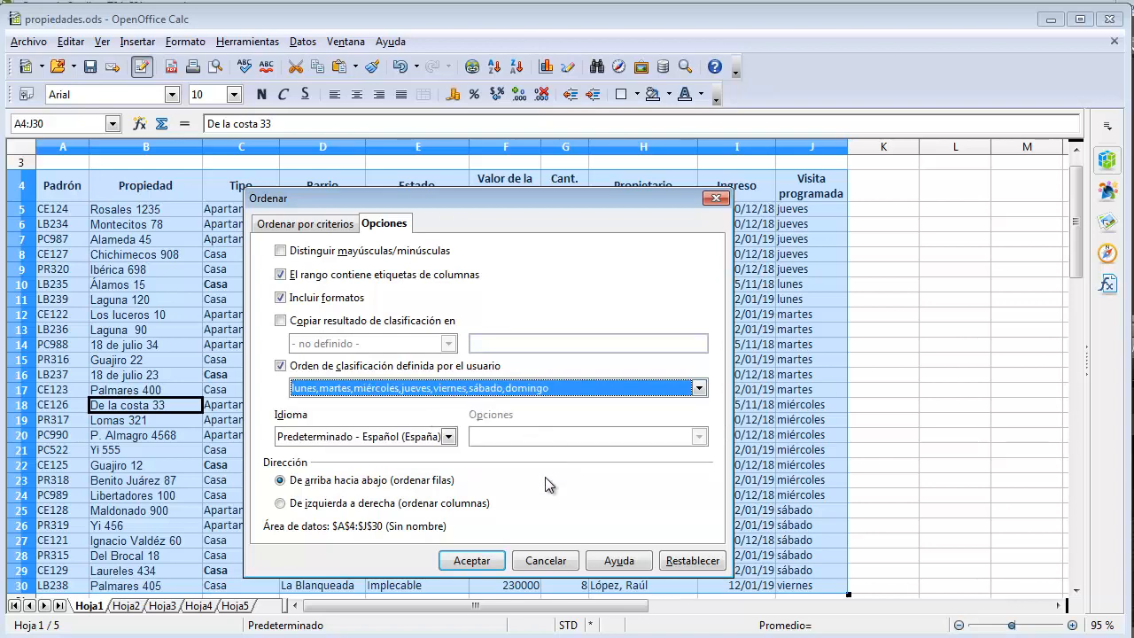
left_click(483, 564)
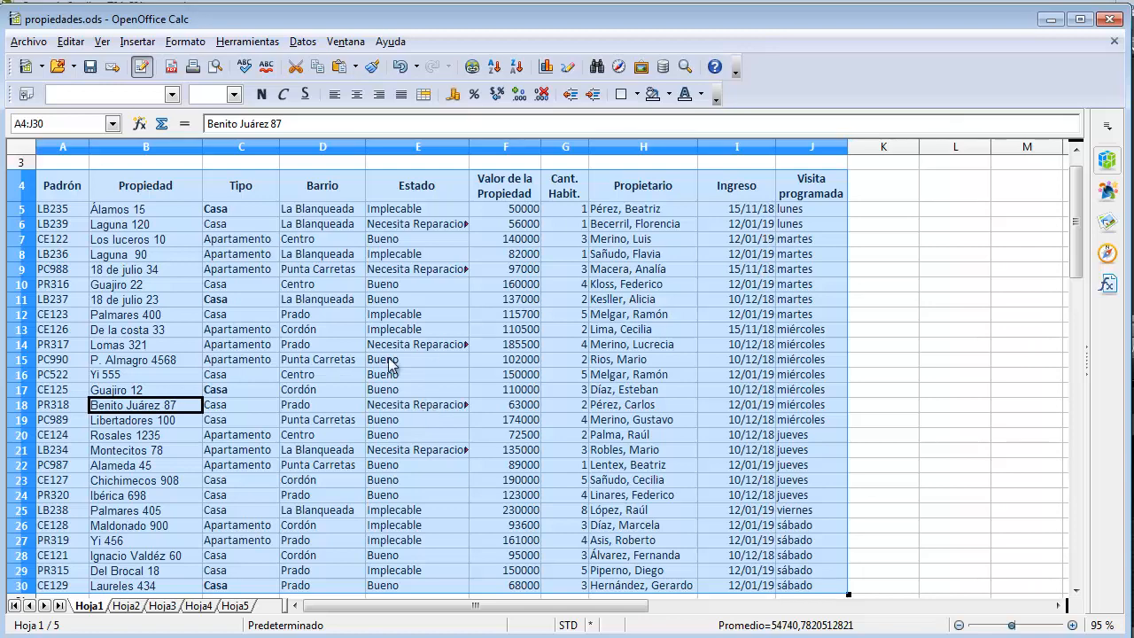
Step: Open the Listas ordenadas settings of OpenOffice Calc and review the entries of the existing month lists
left_click(324, 333)
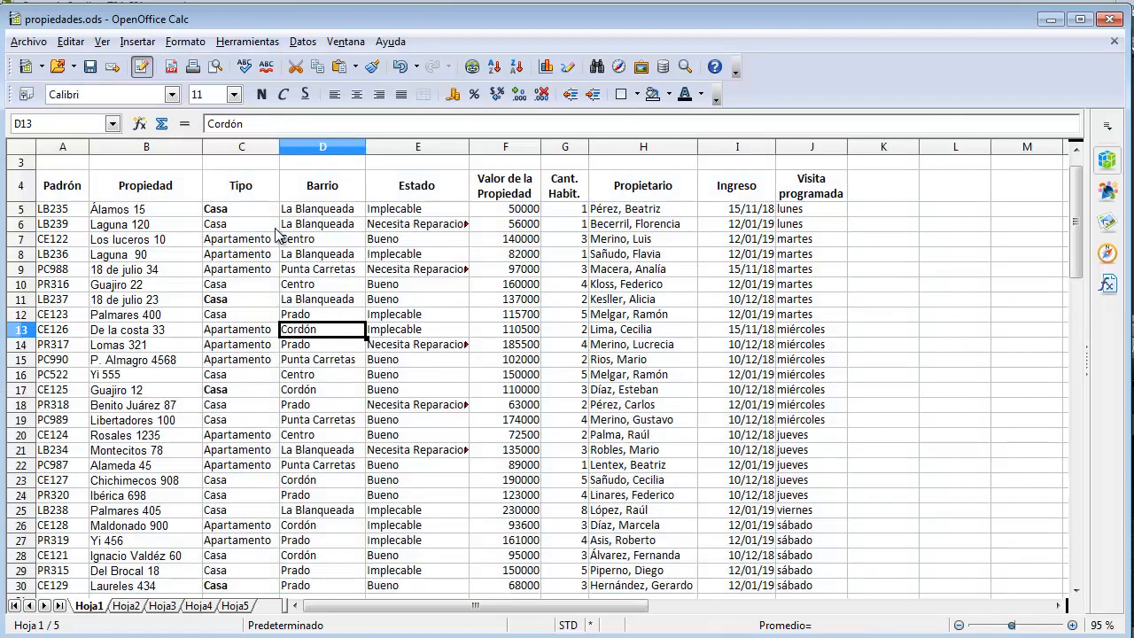
left_click(261, 44)
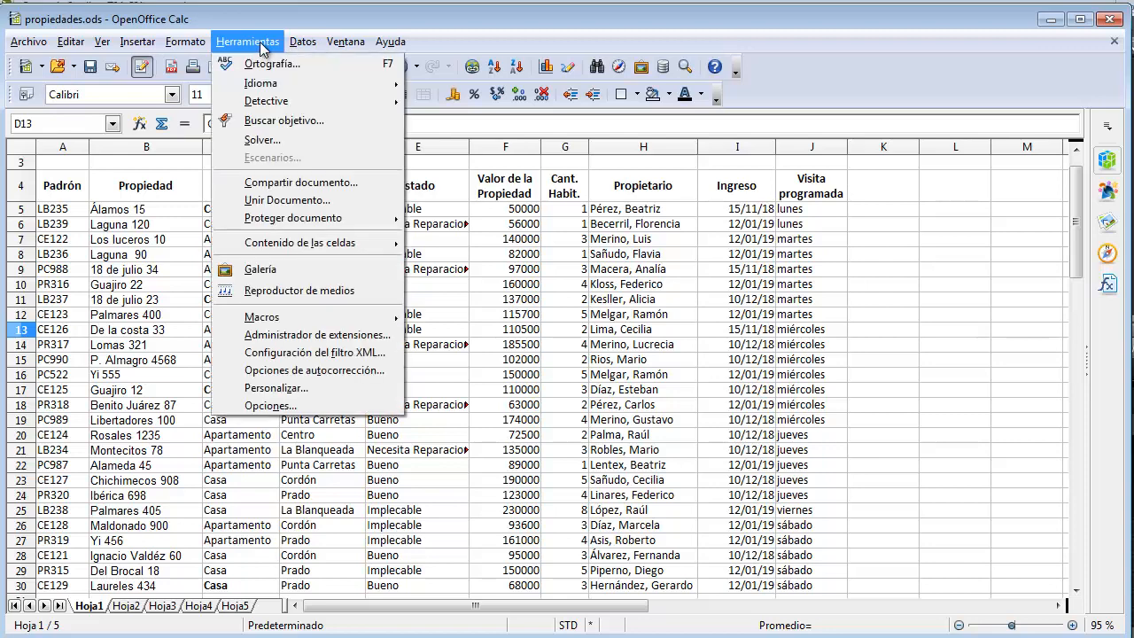
left_click(269, 406)
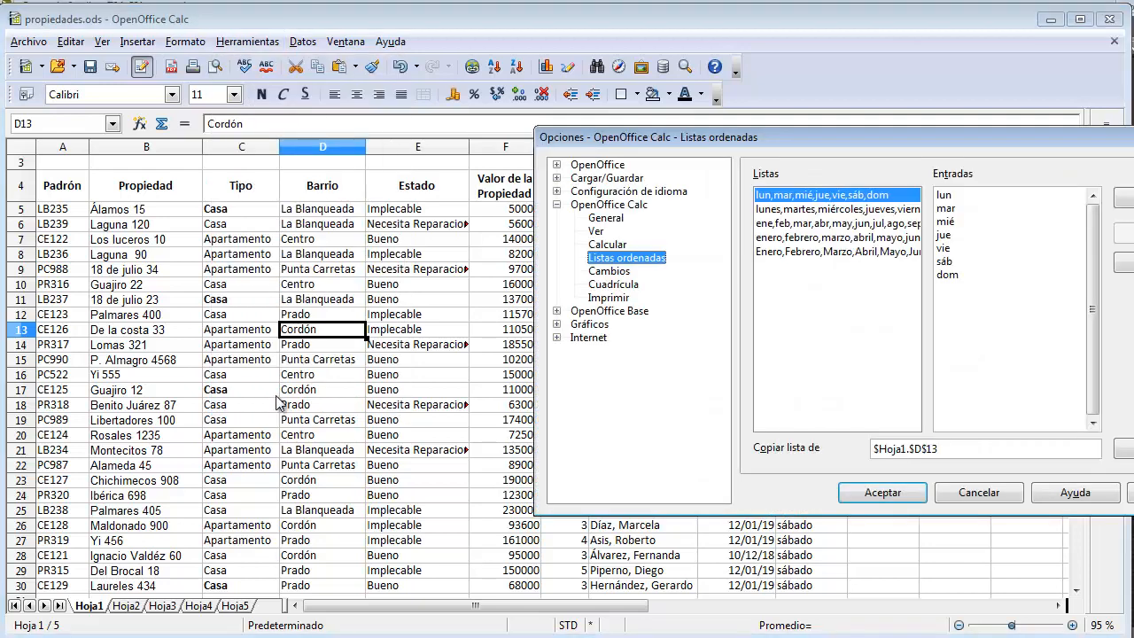
left_click_drag(698, 139, 390, 130)
left_click(249, 195)
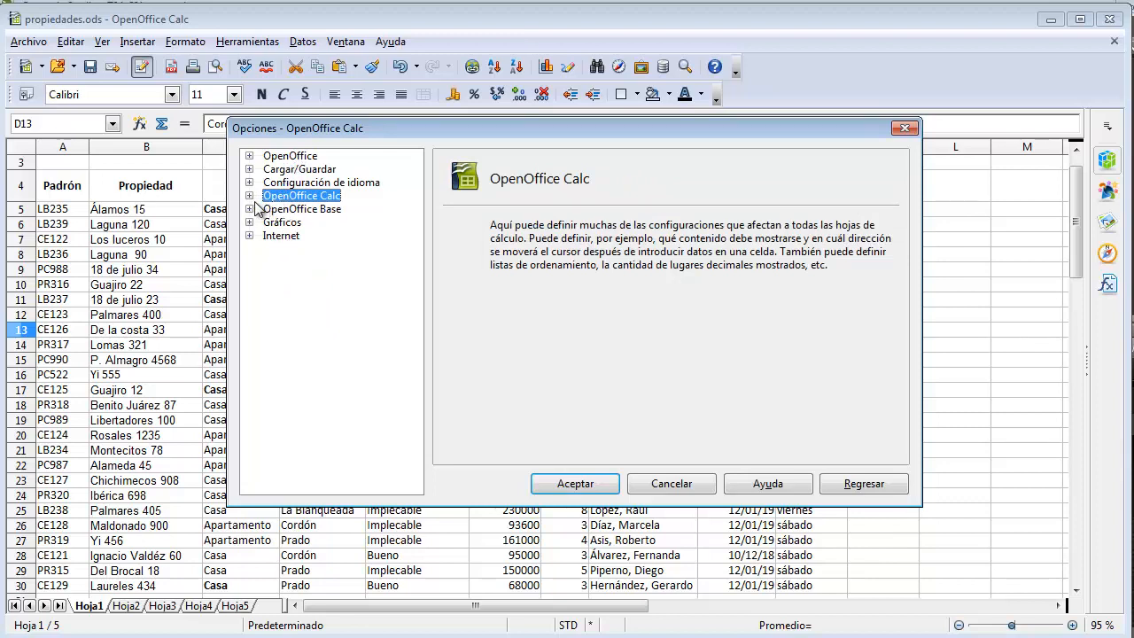
left_click(249, 196)
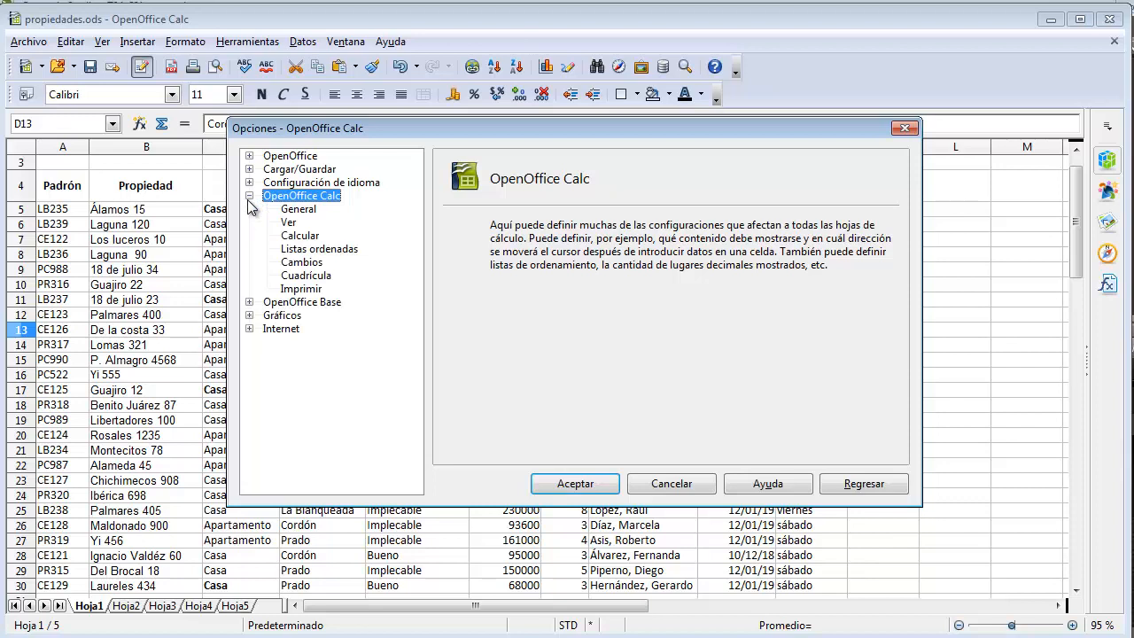
left_click(312, 251)
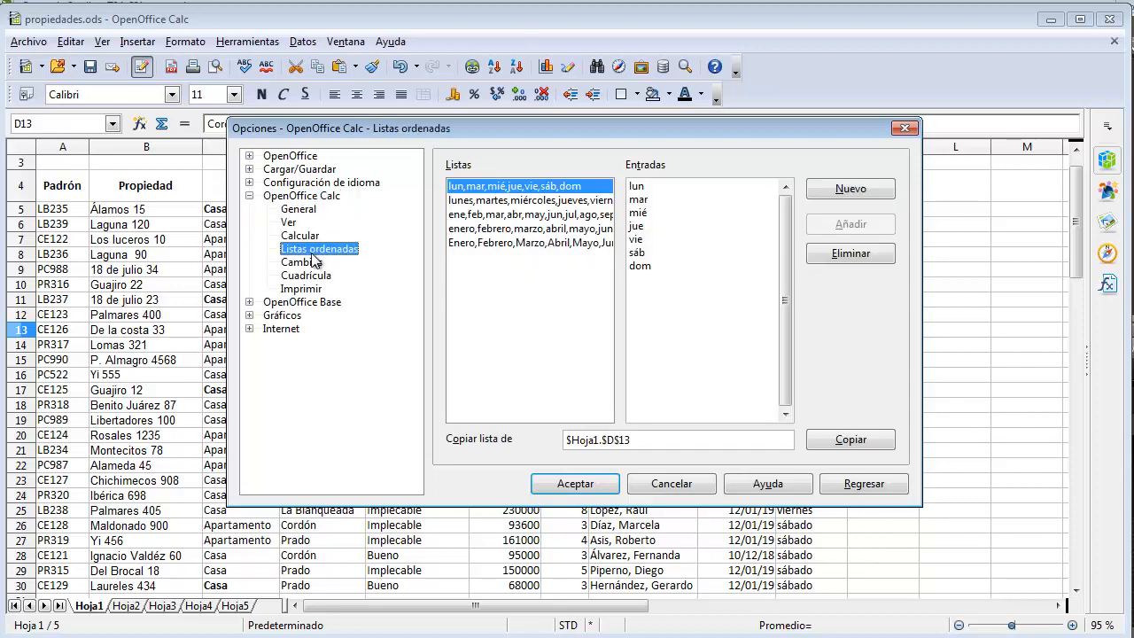
left_click(505, 214)
left_click(496, 243)
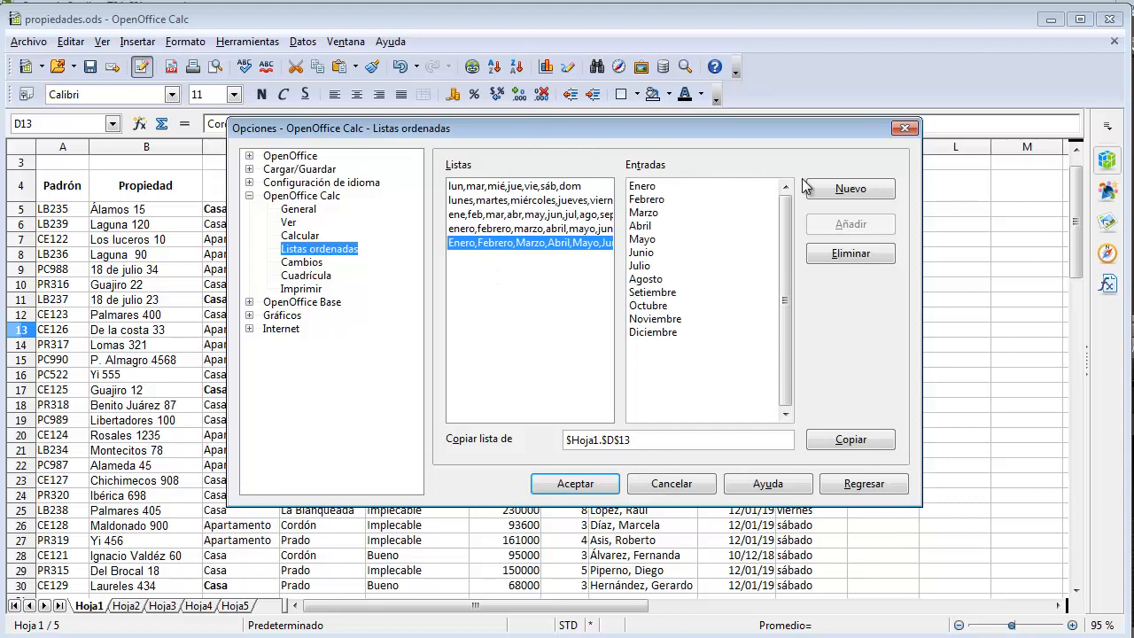
Step: Start a new sort list with Impecable and Bueno as its first two entries
left_click(857, 188)
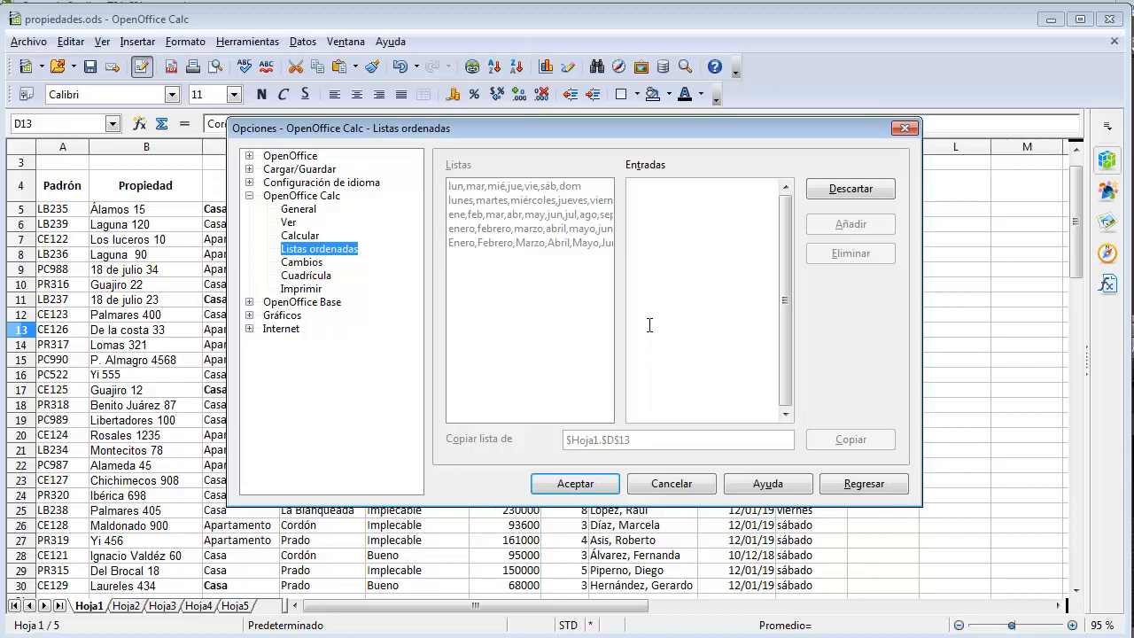
mouse_move(569, 132)
left_mouse_down()
mouse_move(676, 152)
mouse_move(556, 144)
left_mouse_up()
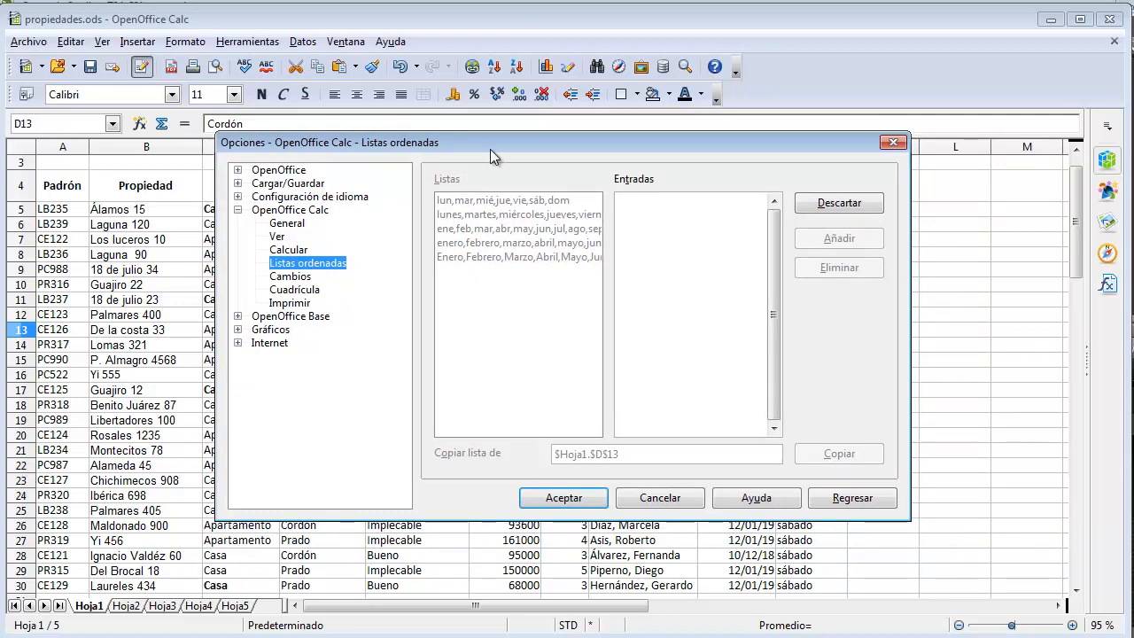
left_click_drag(490, 149, 736, 160)
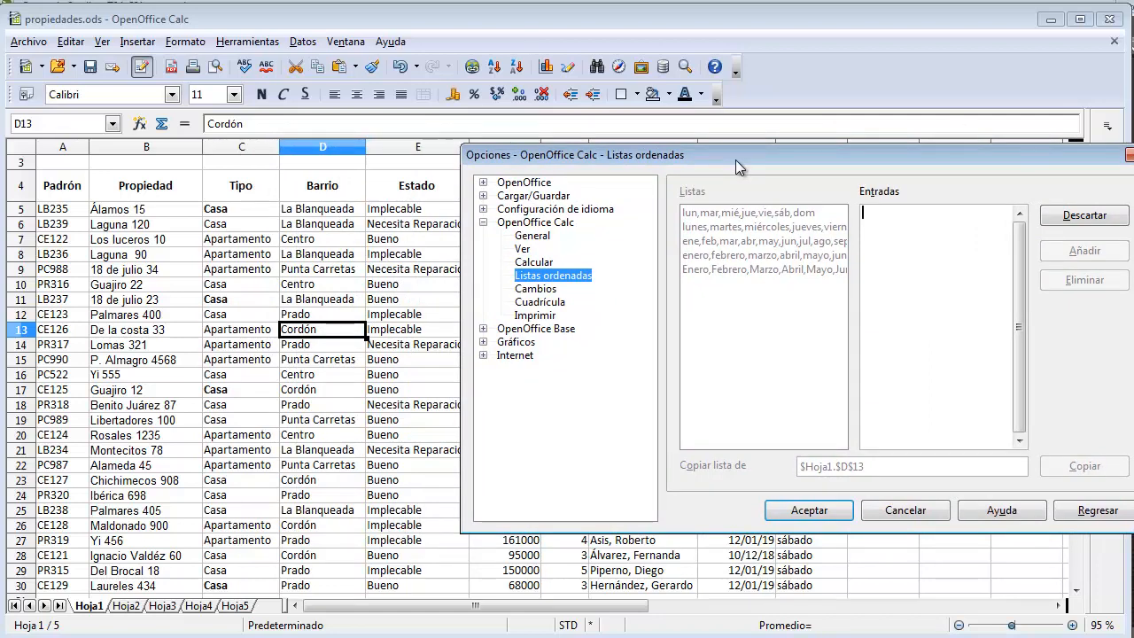
left_click_drag(736, 160, 629, 168)
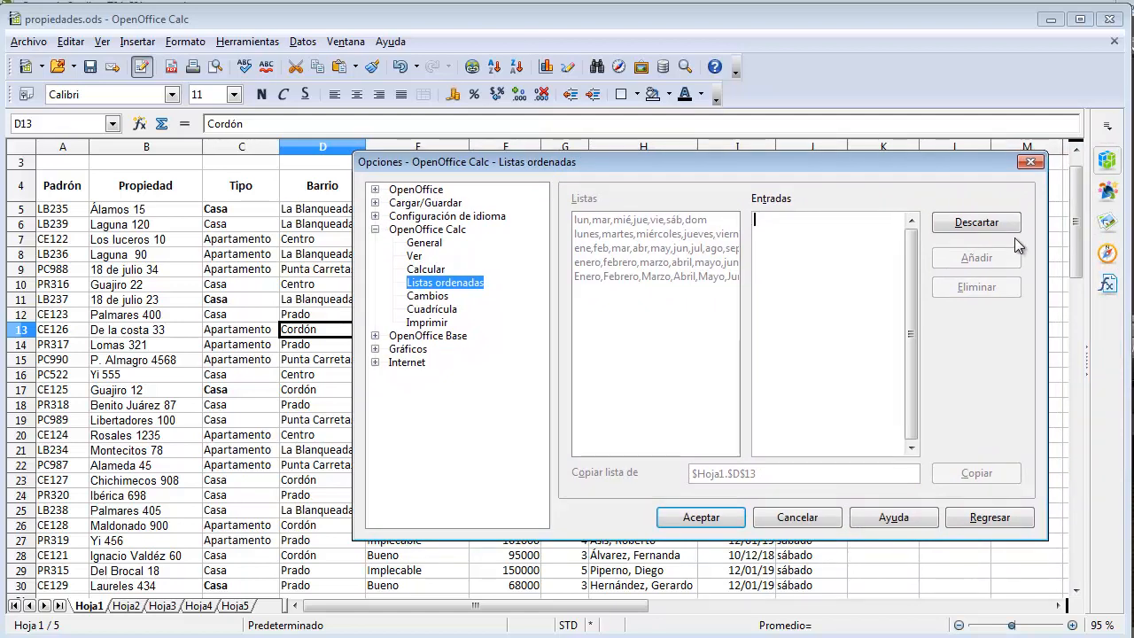
type("Im")
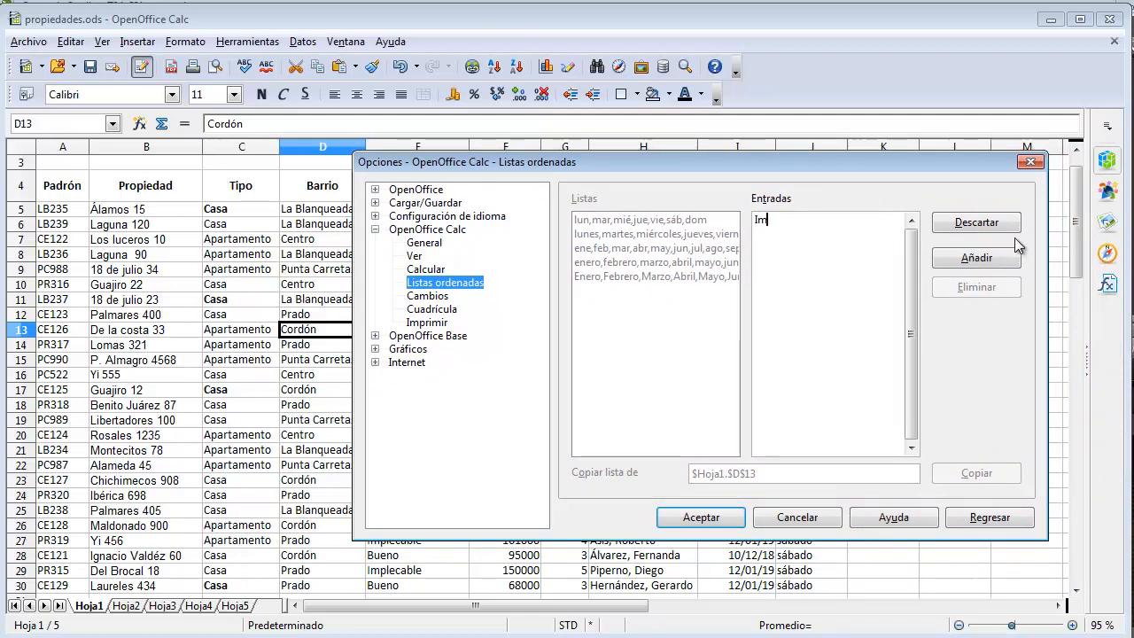
type("ec")
key("BackSpace")
type("pecal")
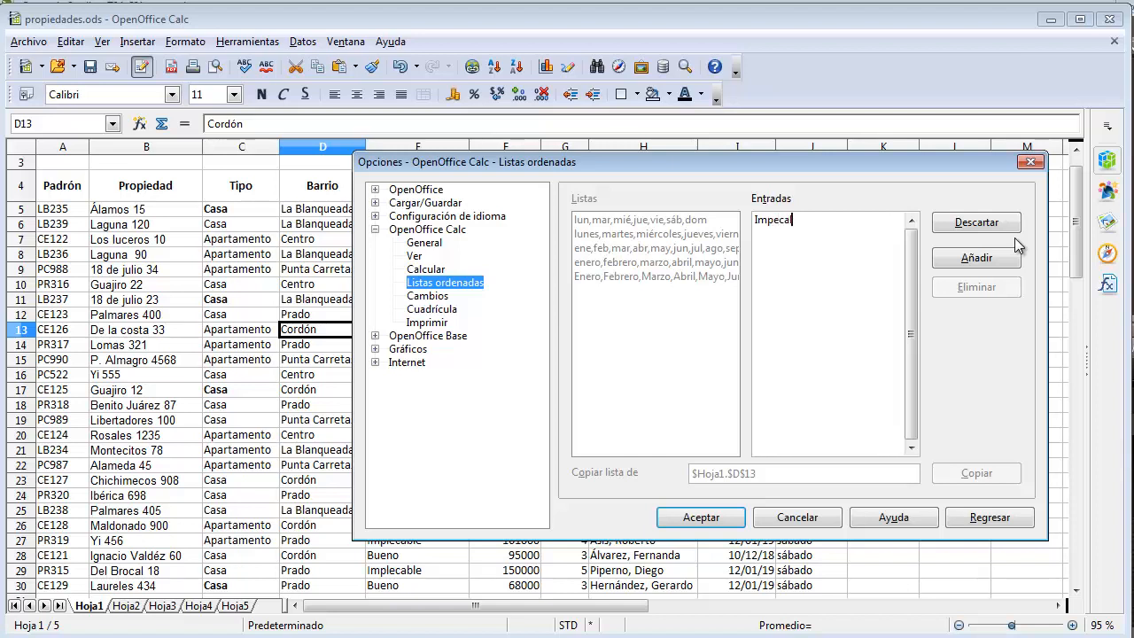
type("ble")
key("Return")
type("Bueno")
key("Return")
Step: Enter Necesita reparaciones as the third entry, add the new list to the sort lists and accept the options
type("NEcest")
key("BackSpace")
key("BackSpace")
key("BackSpace")
key("BackSpace")
key("BackSpace")
type("ecesita r")
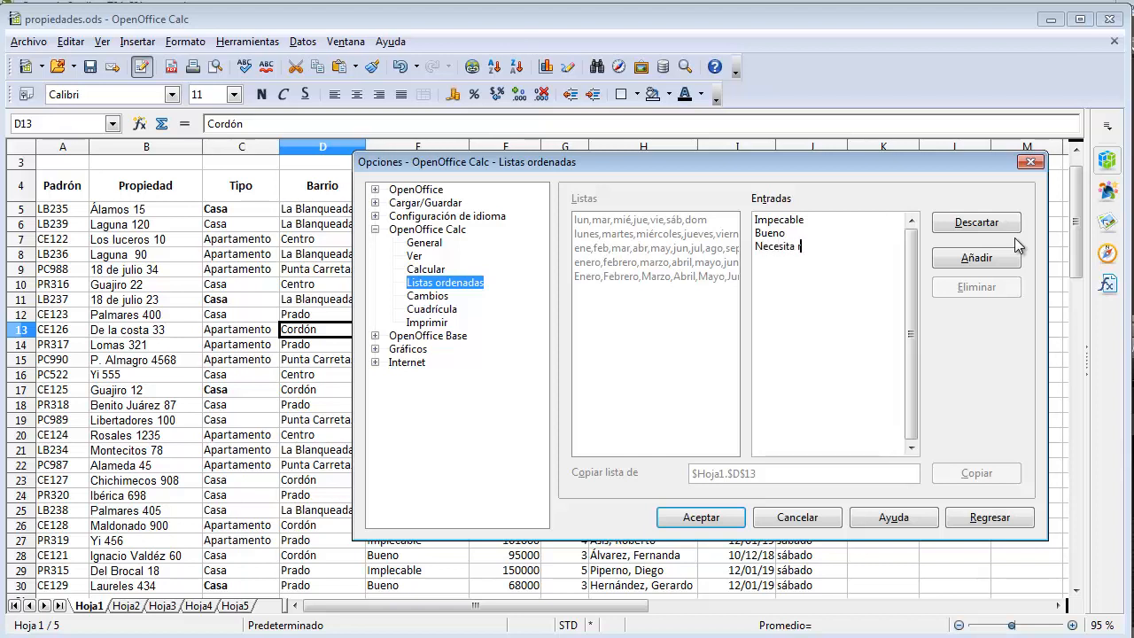
type("eparaciones")
left_click_drag(692, 165, 642, 140)
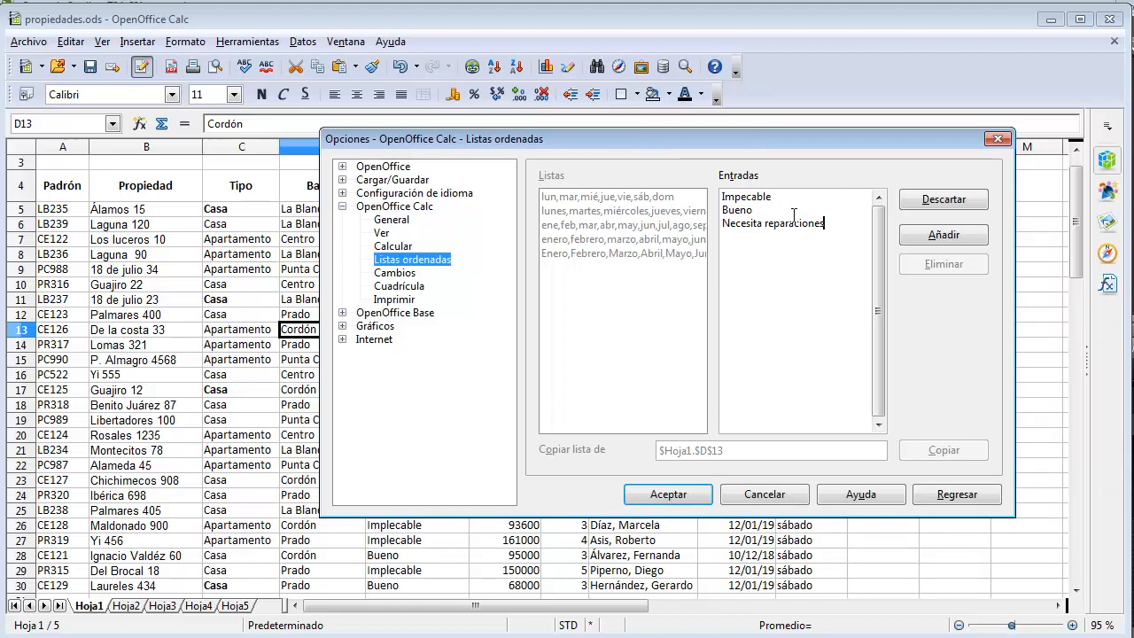
left_click(943, 235)
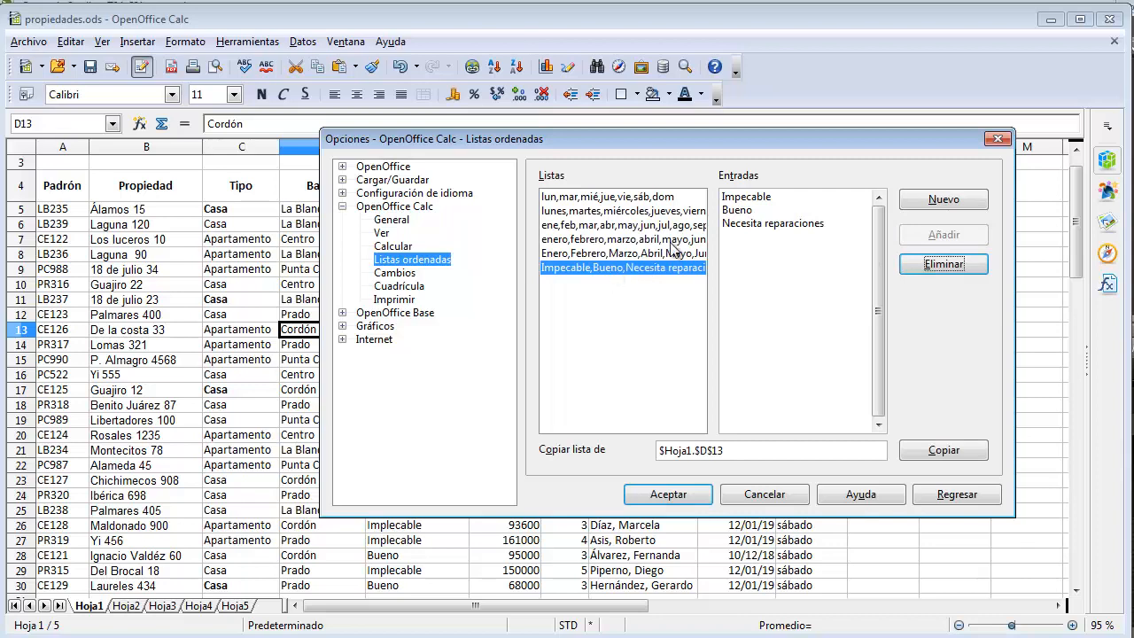
left_click(663, 492)
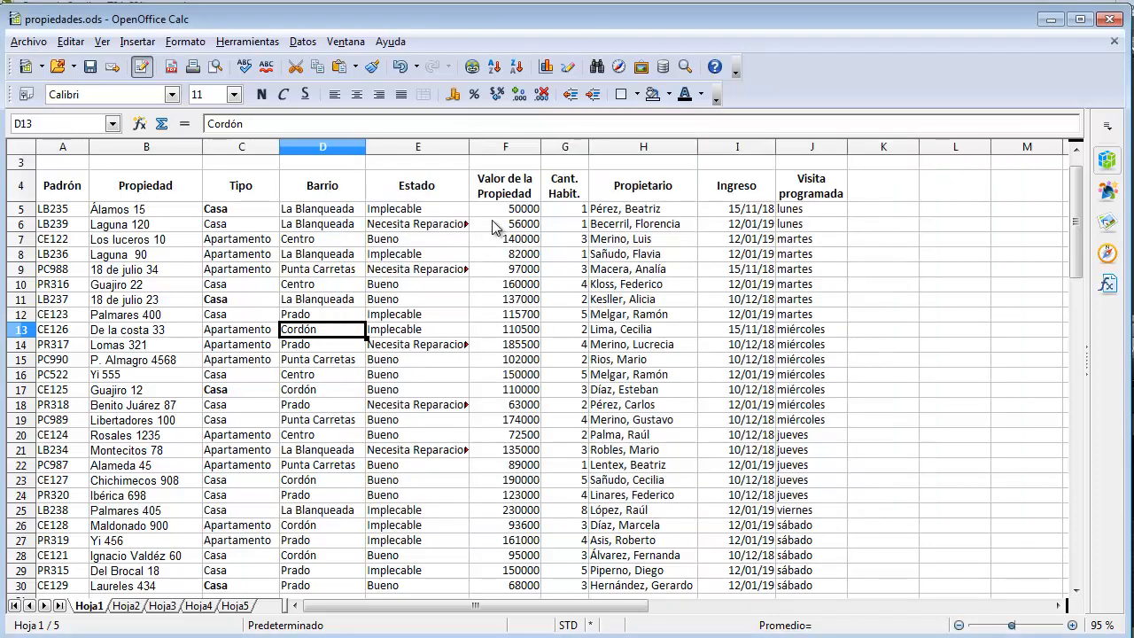
Step: Open the Sort settings for the property table and set Estado as the first sort criterion
left_click(432, 252)
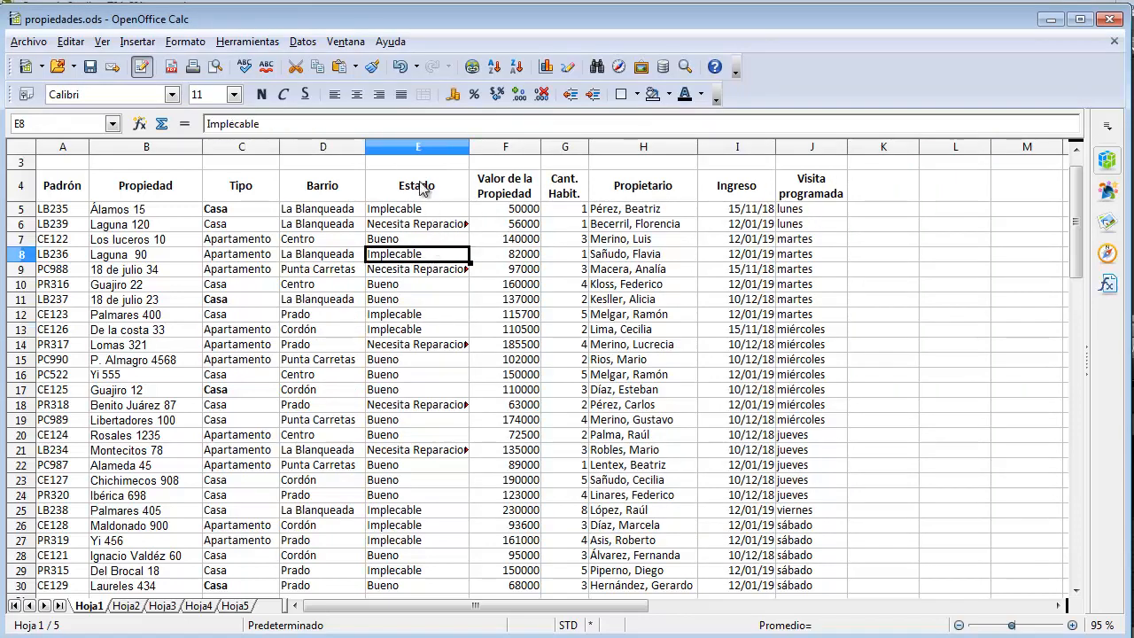
left_click(302, 43)
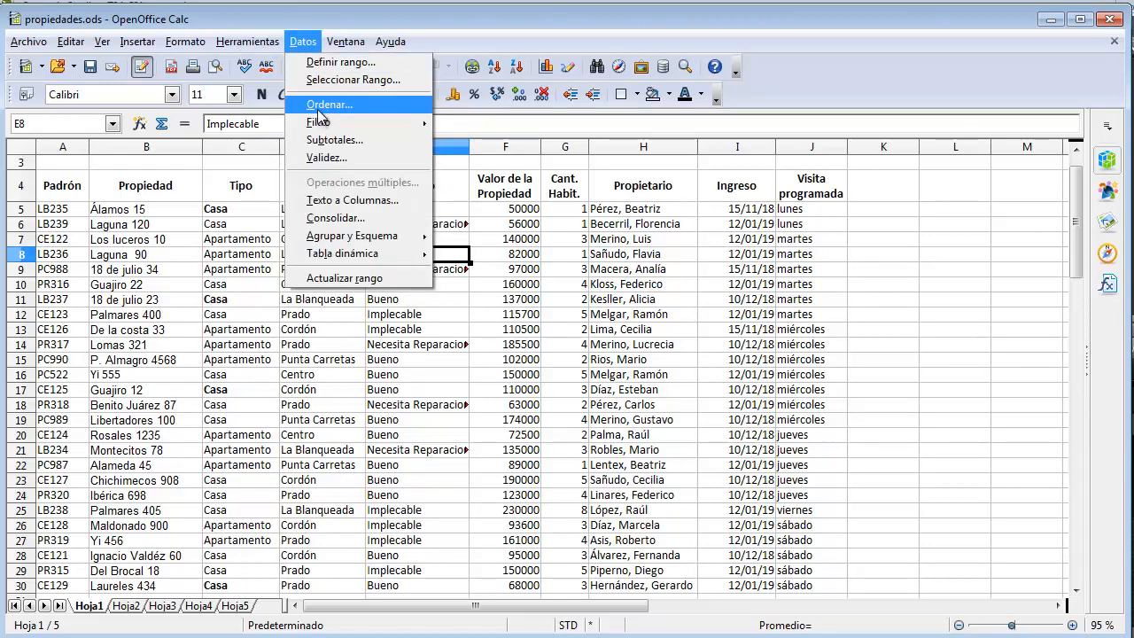
left_click(317, 106)
left_click(422, 277)
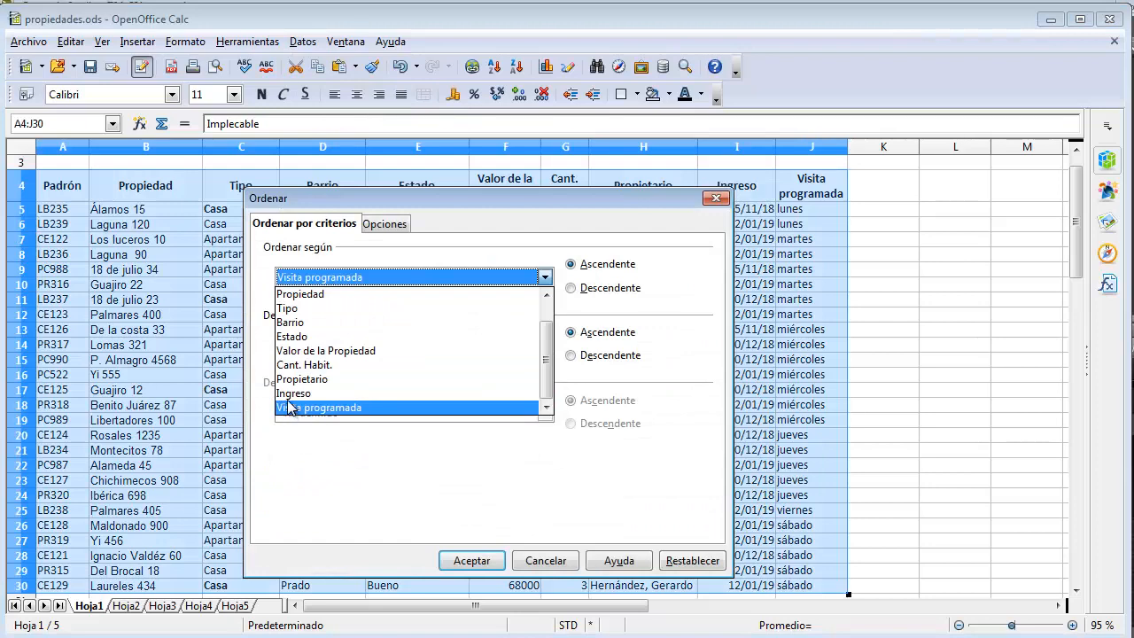
left_click(298, 337)
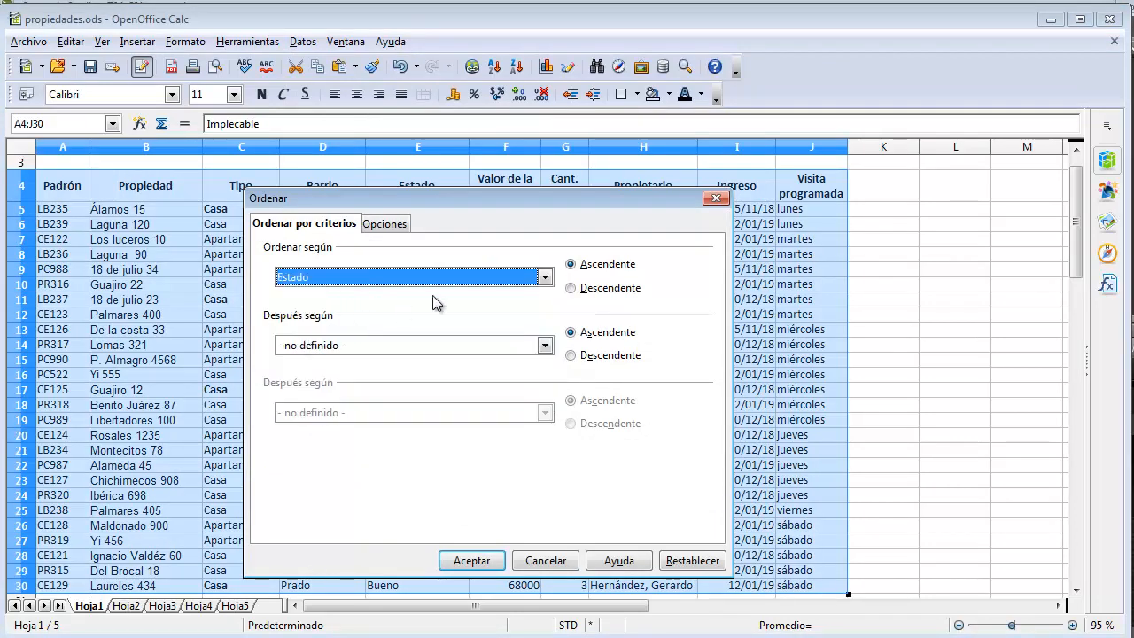
Step: Choose the user-defined sort order Impecable,Bueno,Necesita reparaciones and run the sort
left_click(394, 227)
left_click(385, 387)
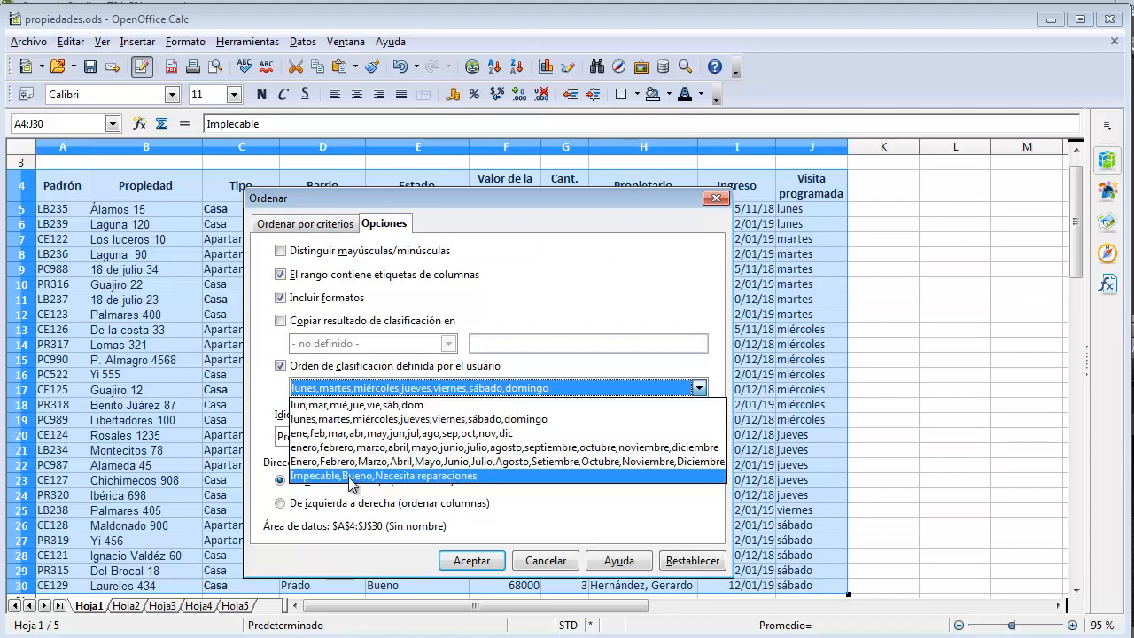
left_click(465, 478)
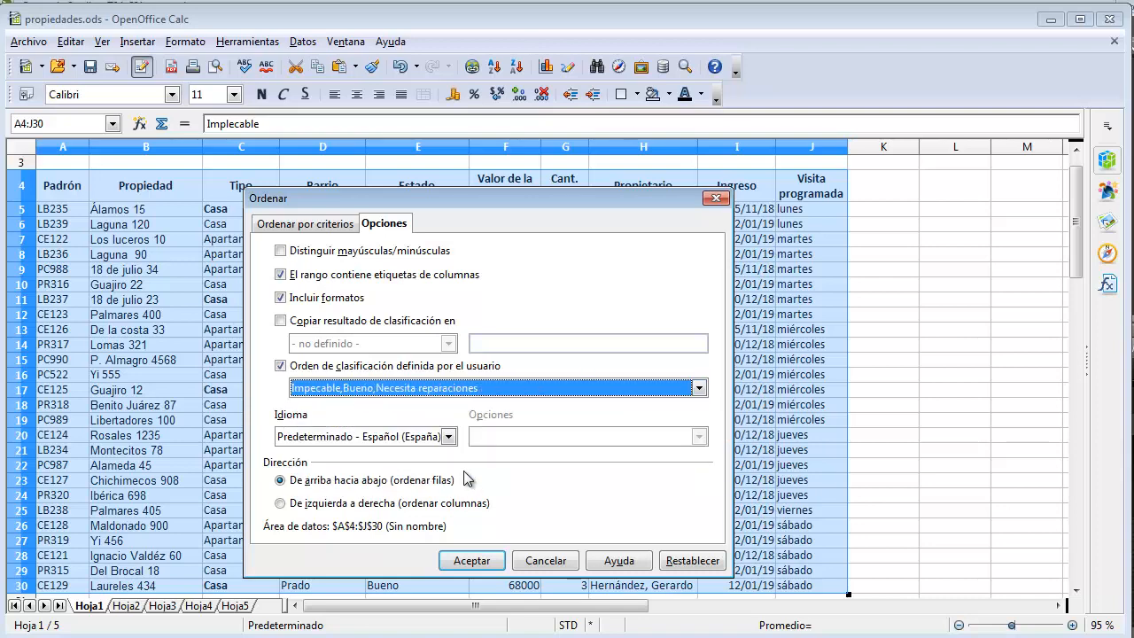
left_click(469, 558)
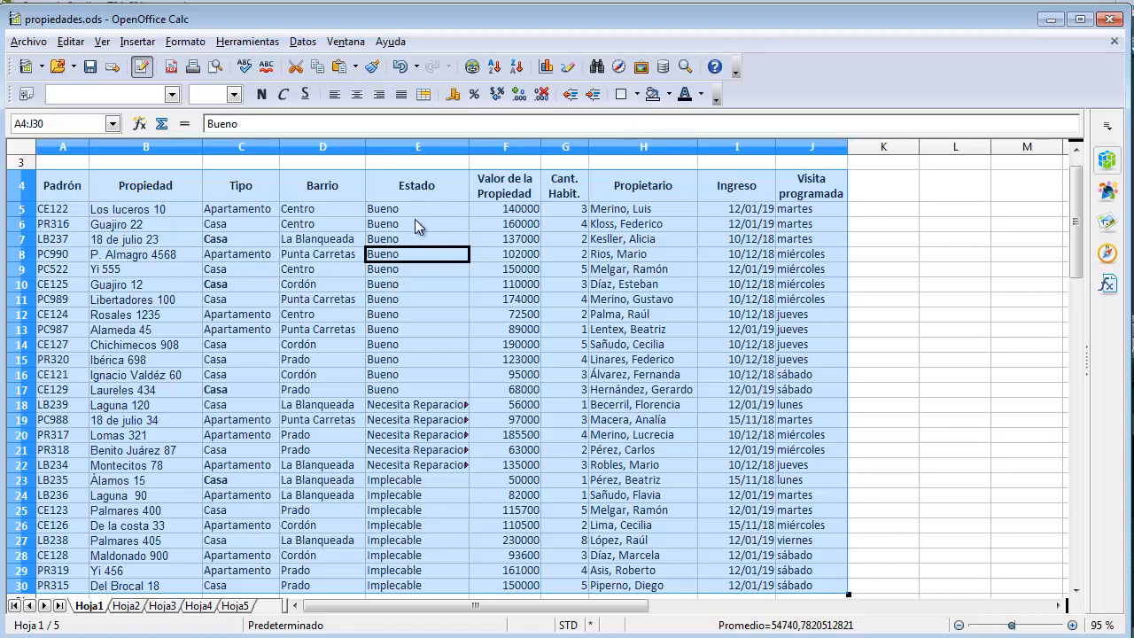
Step: Reopen the sort options, compare the user-defined order with the Estado entries in the table, and rerun the sort
left_click(302, 42)
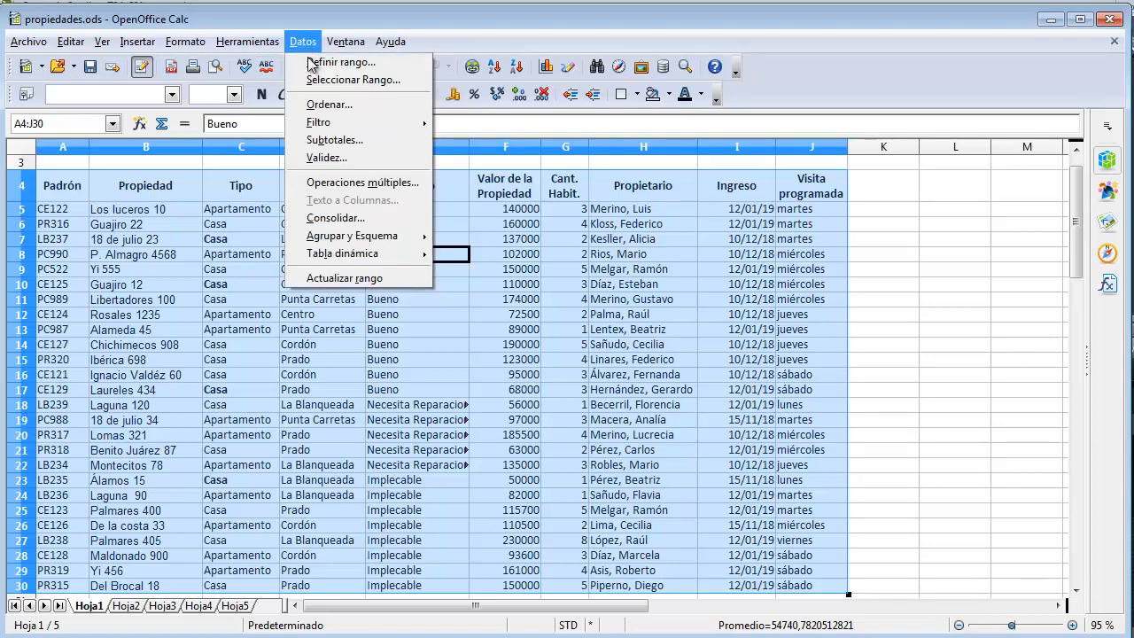
left_click(335, 105)
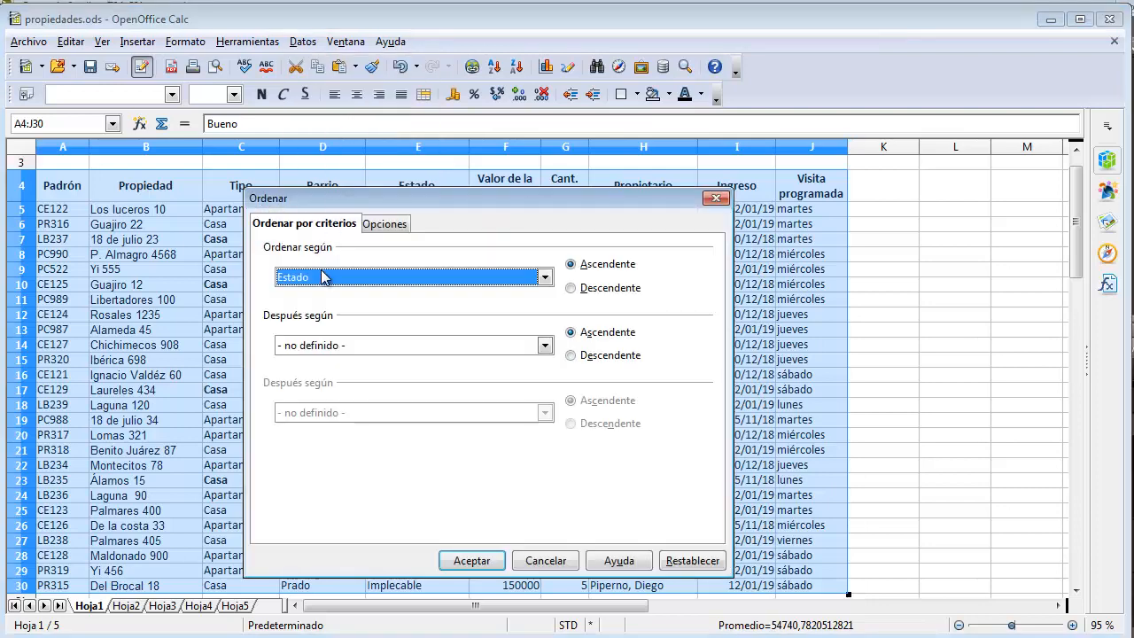
left_click(396, 227)
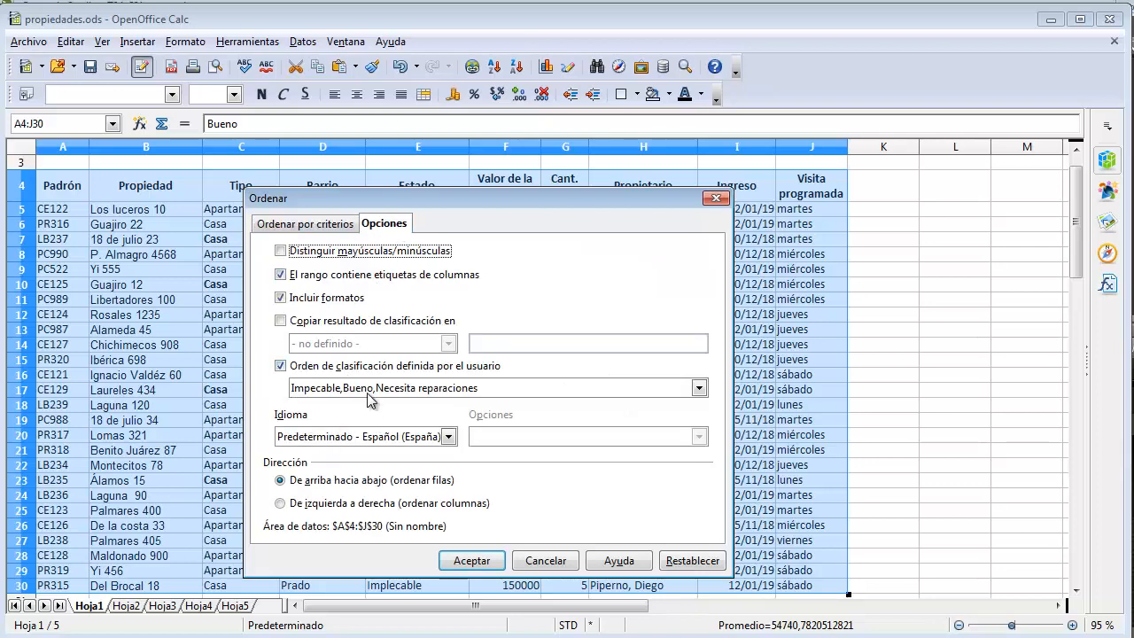
left_click_drag(407, 203, 640, 190)
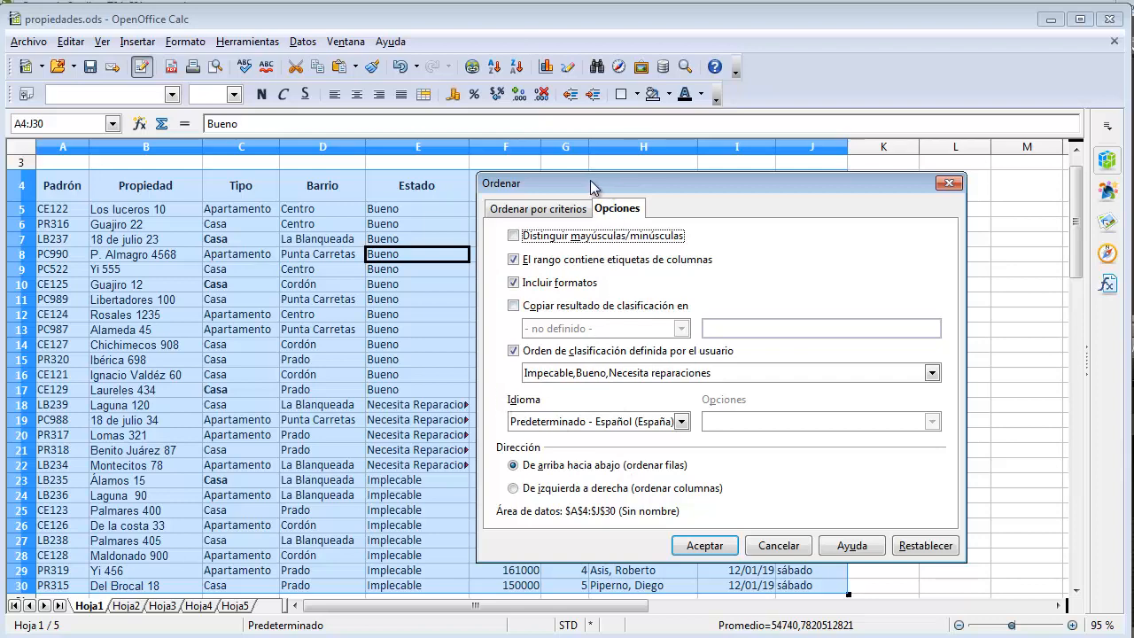
left_click_drag(604, 181, 631, 169)
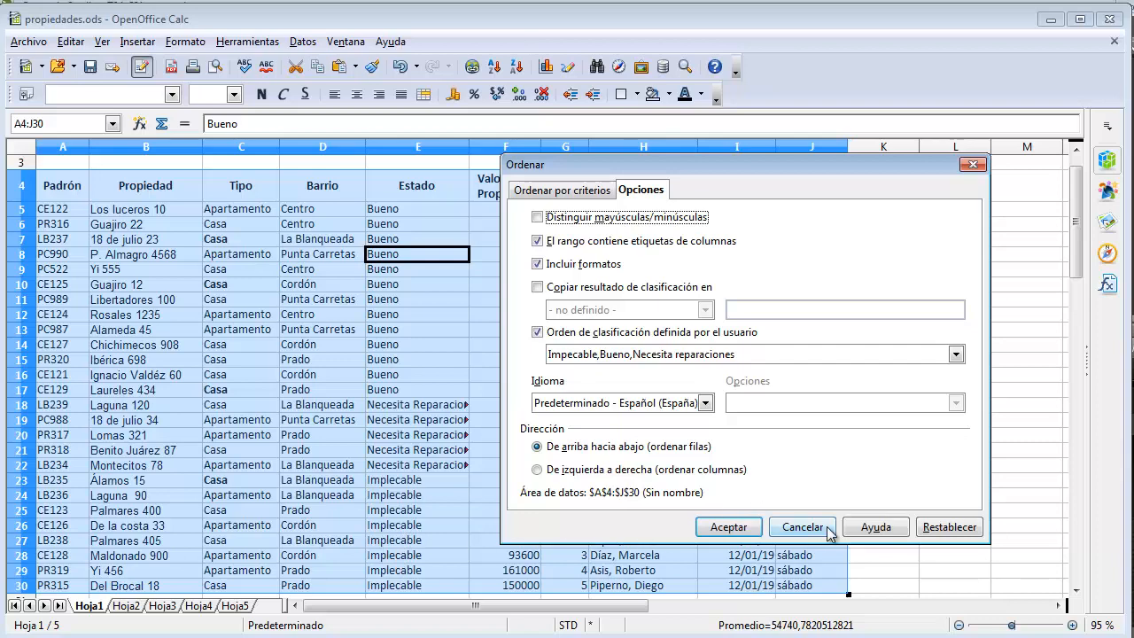
left_click(730, 532)
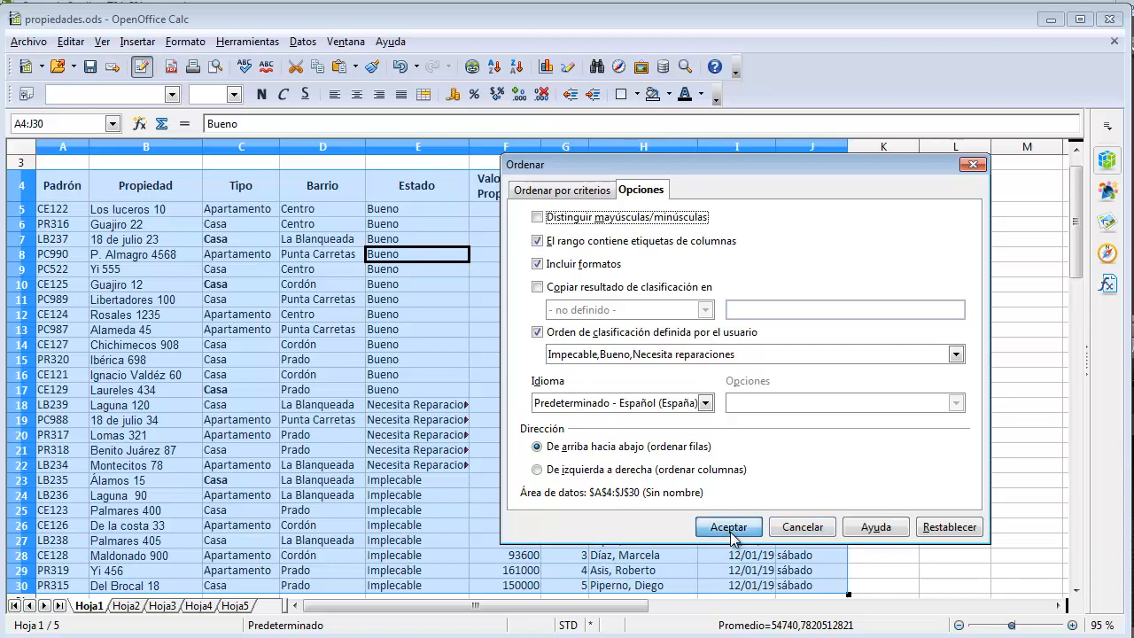
Step: Correct the Estado entry in E23 to Impecable and fill it down through E30
left_click(462, 469)
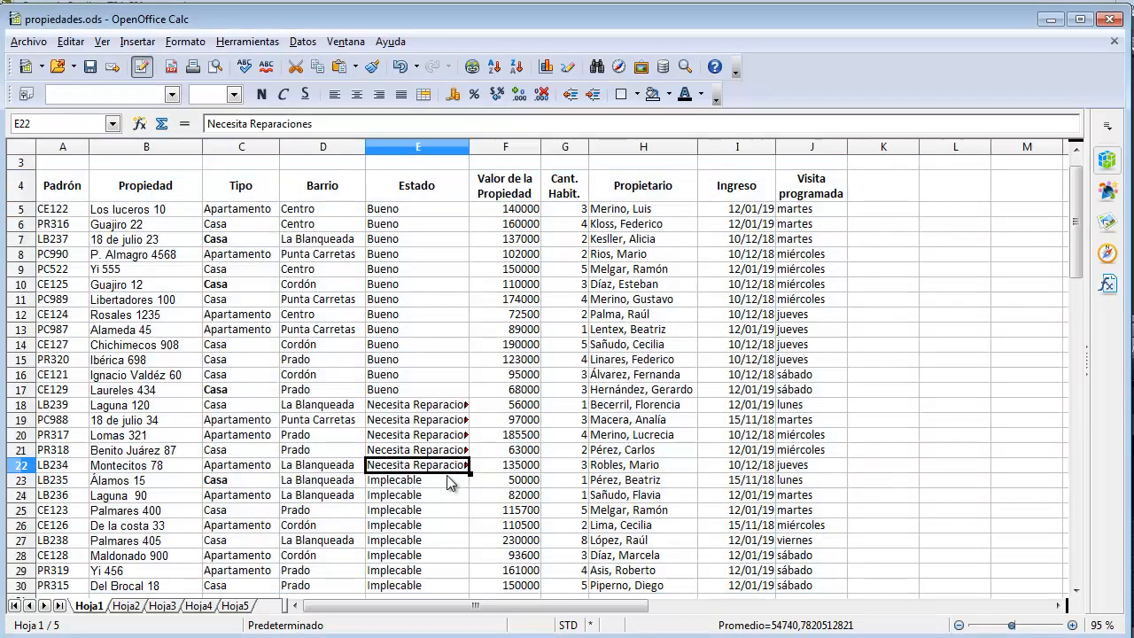
left_click(416, 483)
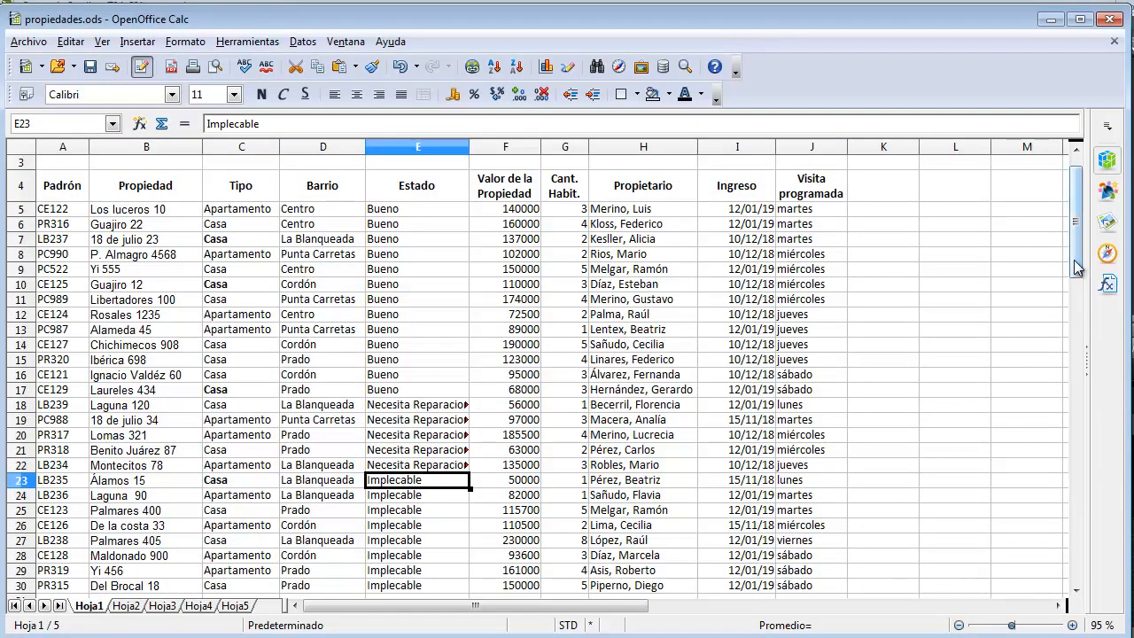
left_click_drag(1076, 259, 1076, 274)
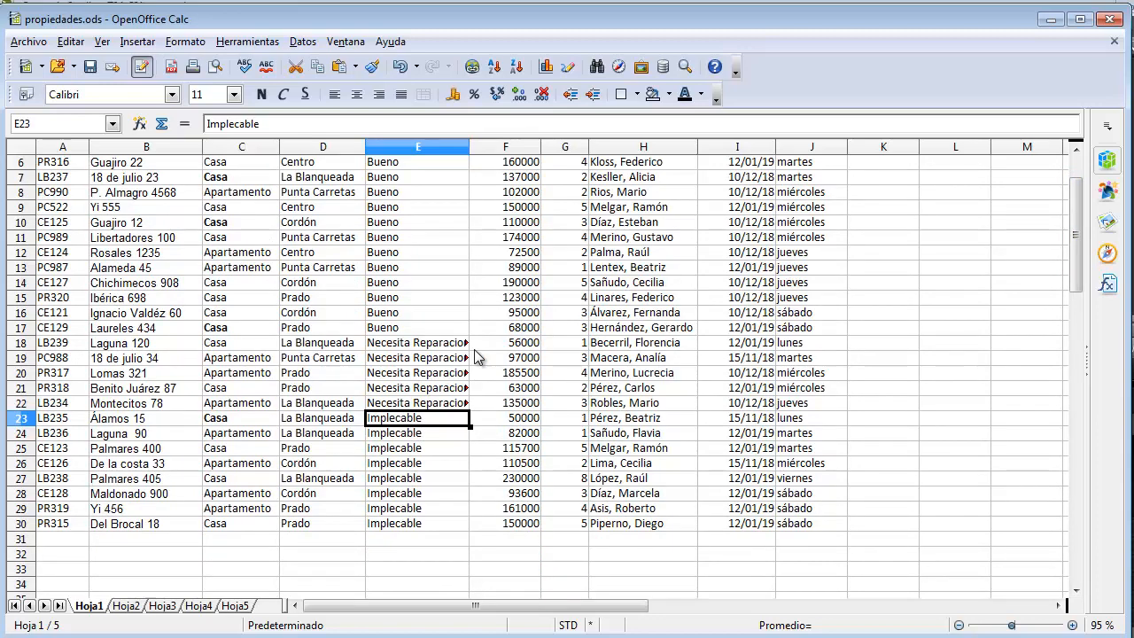
type("Impe")
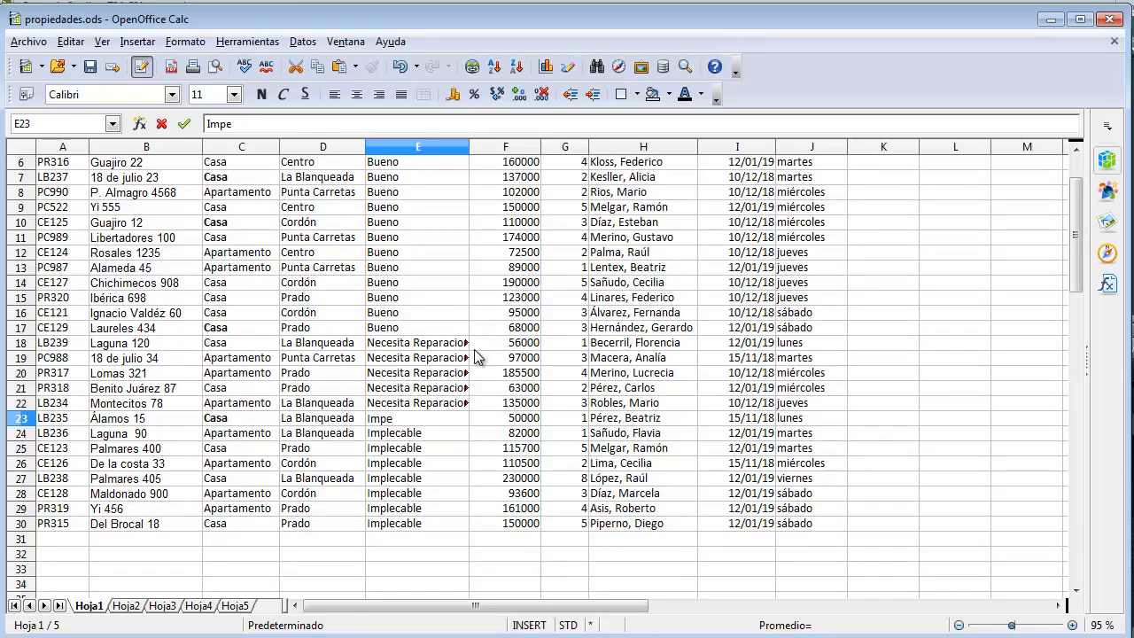
type("cable")
key("Return")
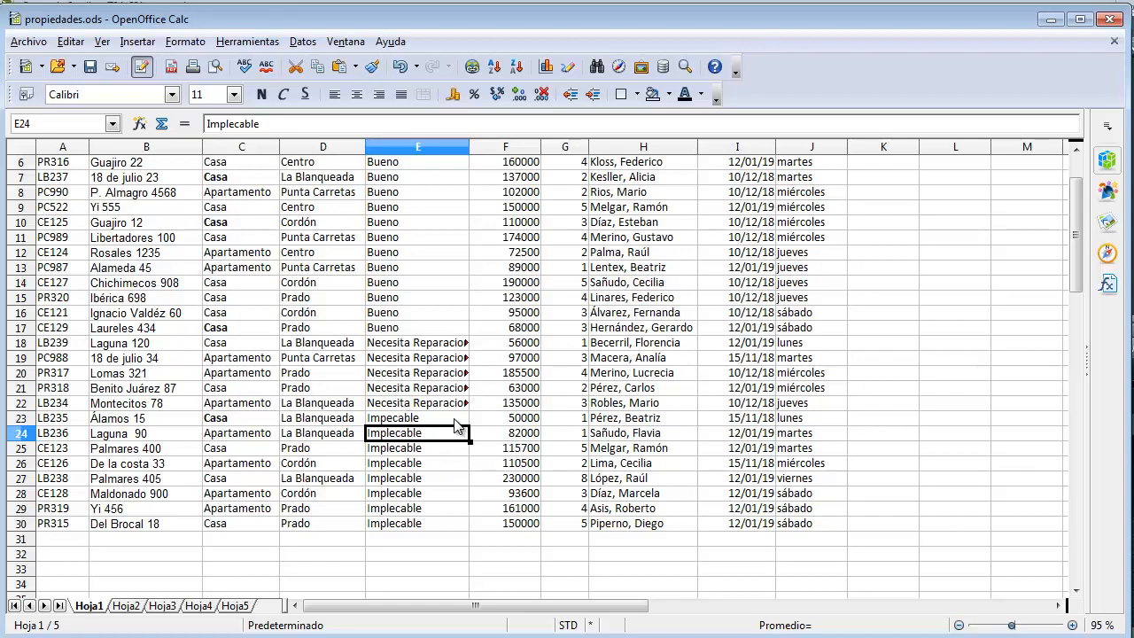
left_click(464, 422)
left_click_drag(467, 426, 450, 529)
Step: Sort the property table by Estado again with the user-defined order Impecable,Bueno,Necesita reparaciones
left_click(425, 358)
left_click(410, 284)
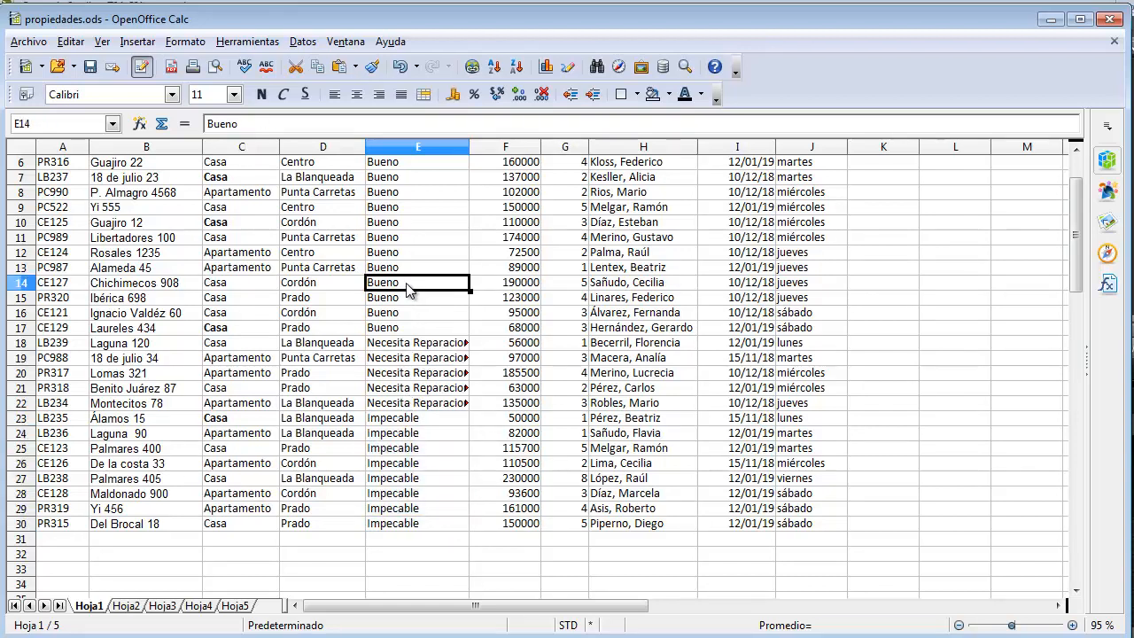
left_click(305, 42)
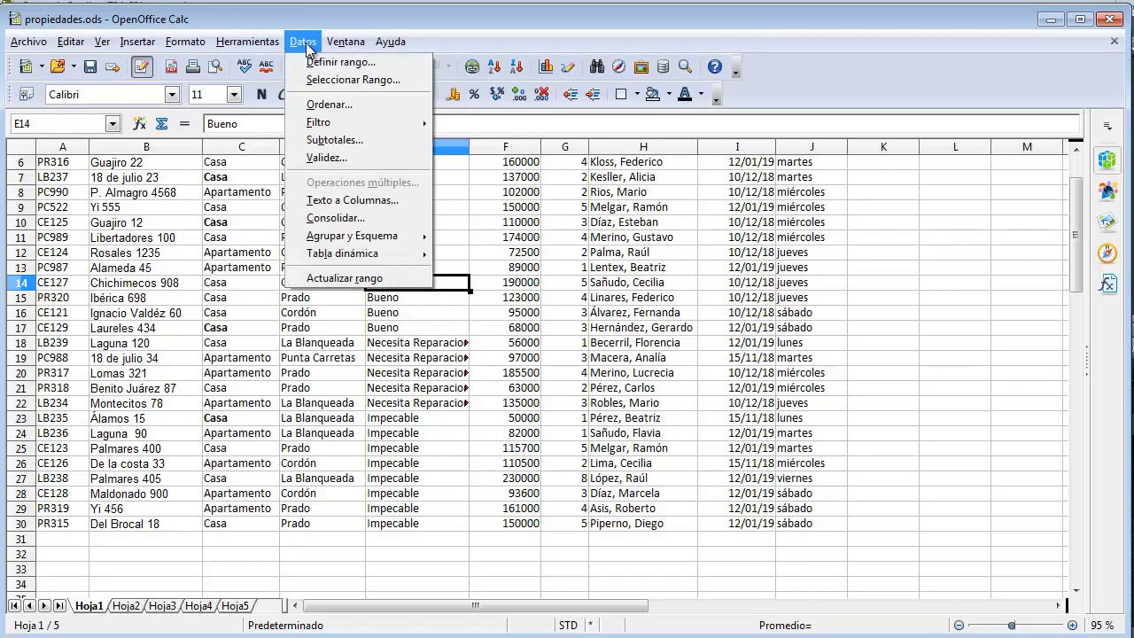
left_click(319, 105)
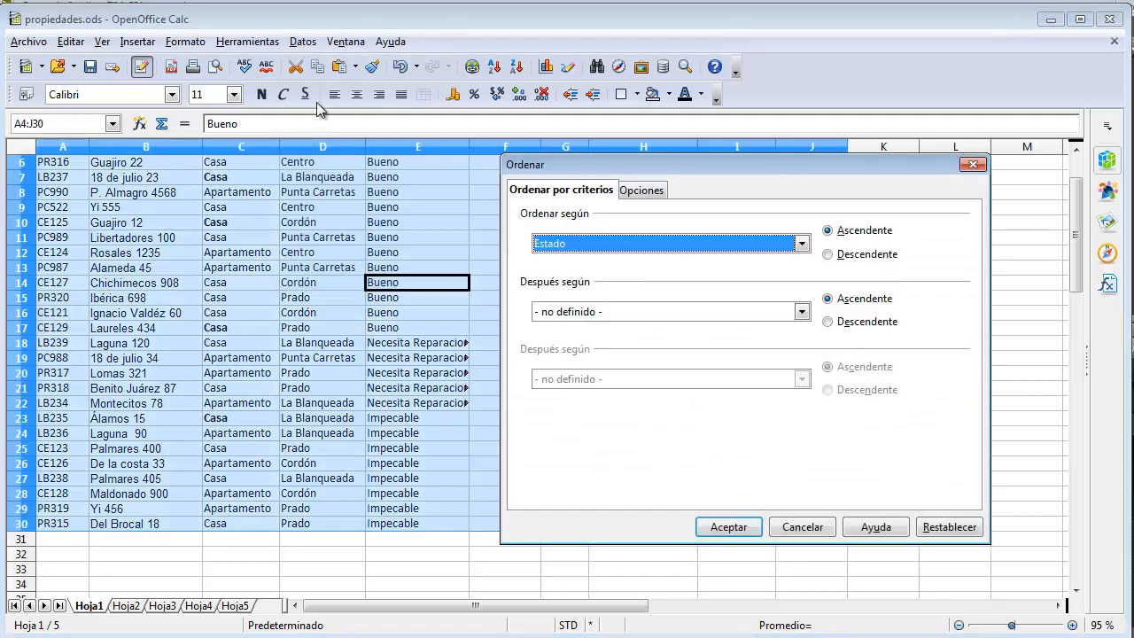
left_click(656, 191)
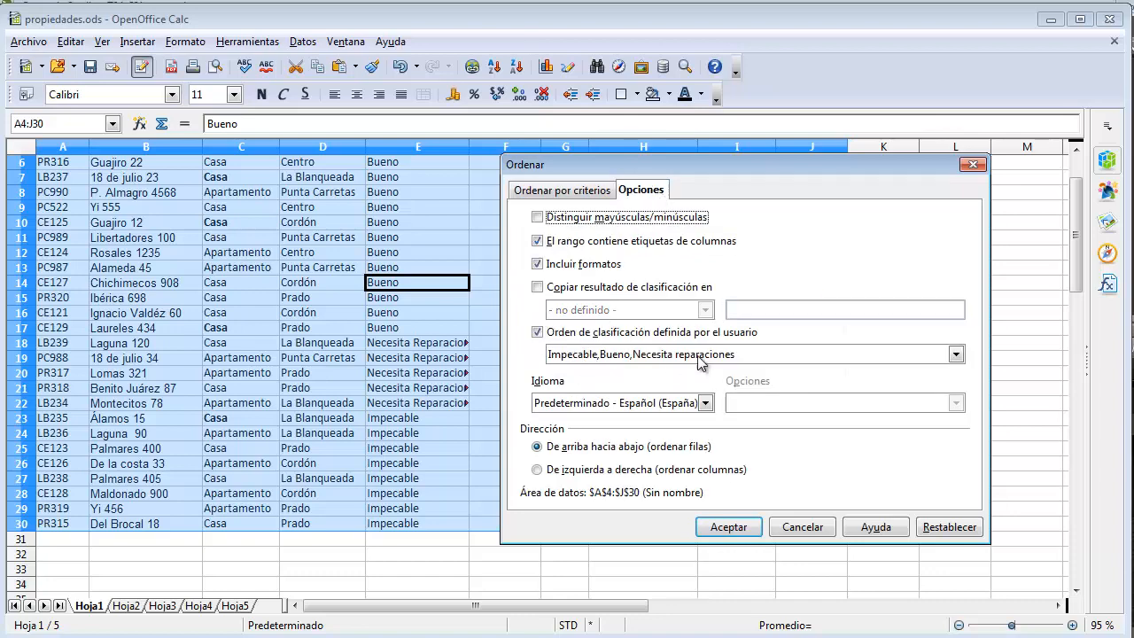
left_click(728, 527)
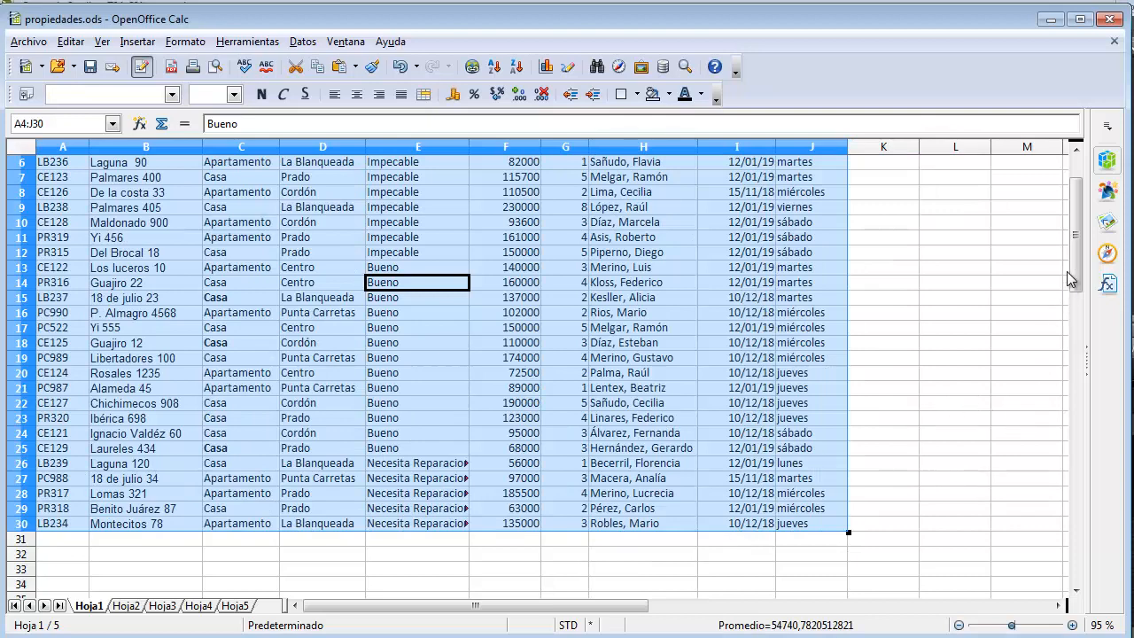
Step: Examine the row order of the sorted property table, especially the Estado column
left_click_drag(1065, 271, 1061, 272)
left_click(233, 383)
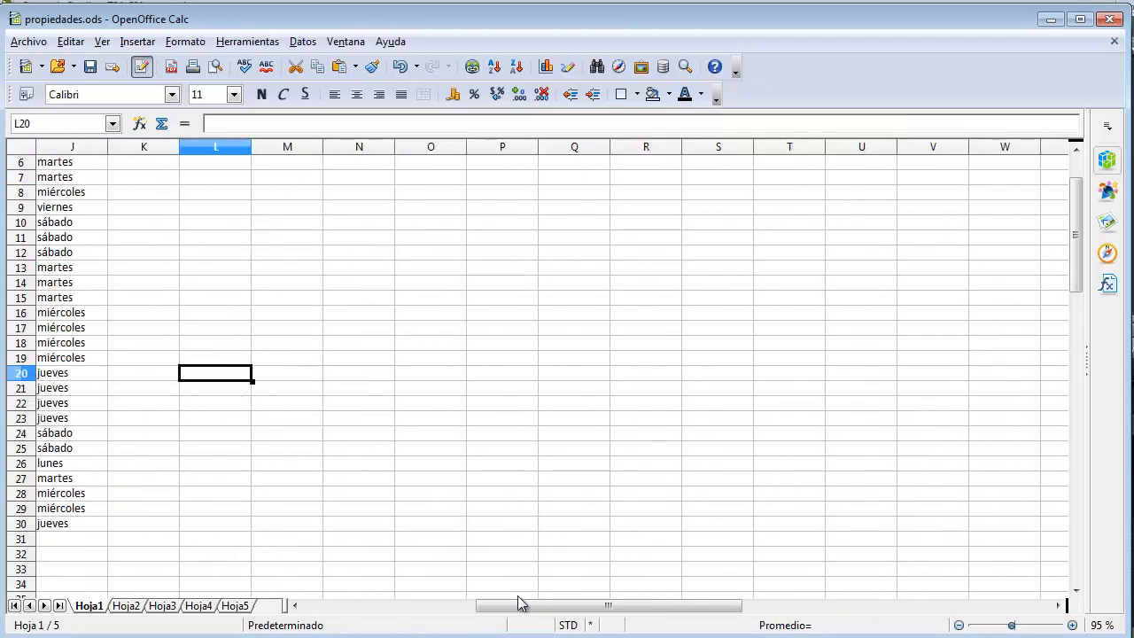
left_click_drag(521, 606, 348, 599)
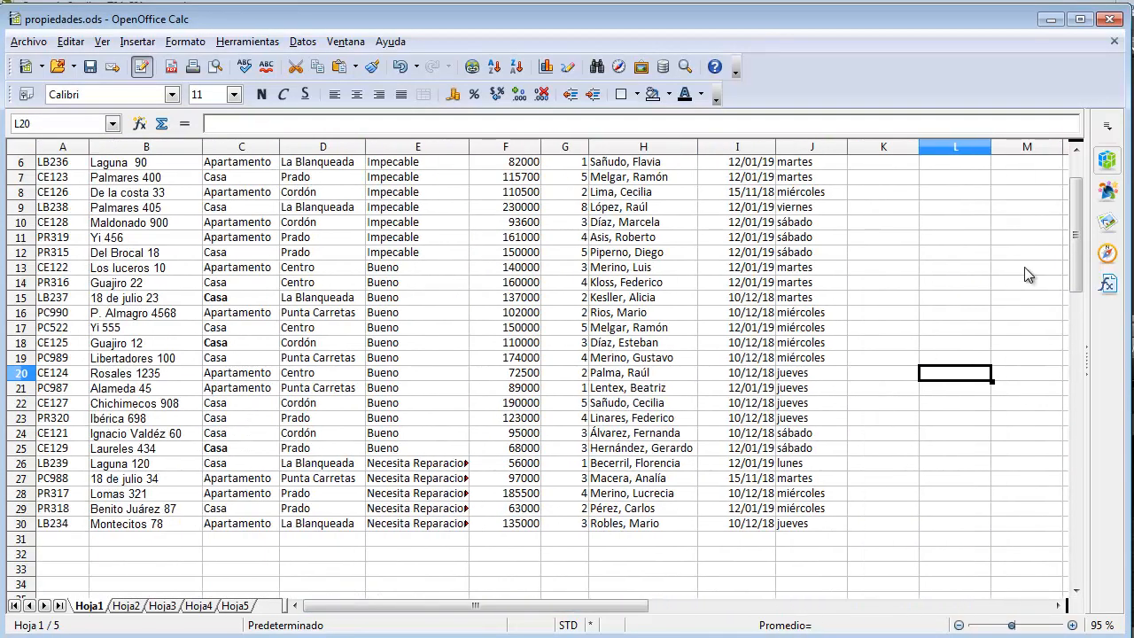
left_click_drag(1074, 261, 1079, 220)
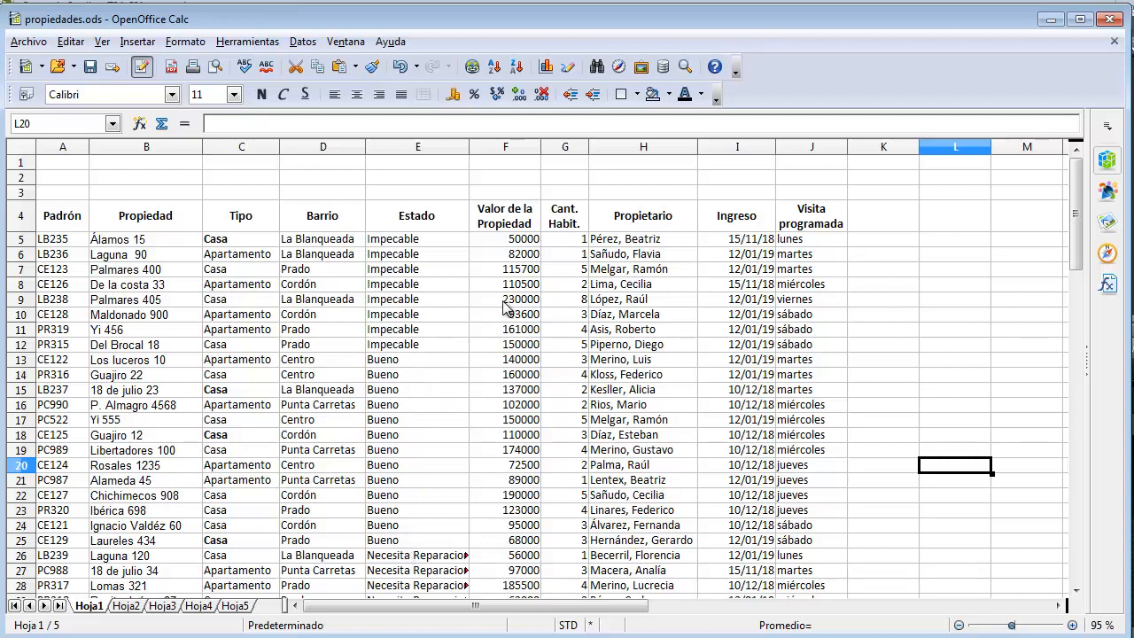
left_click(241, 328)
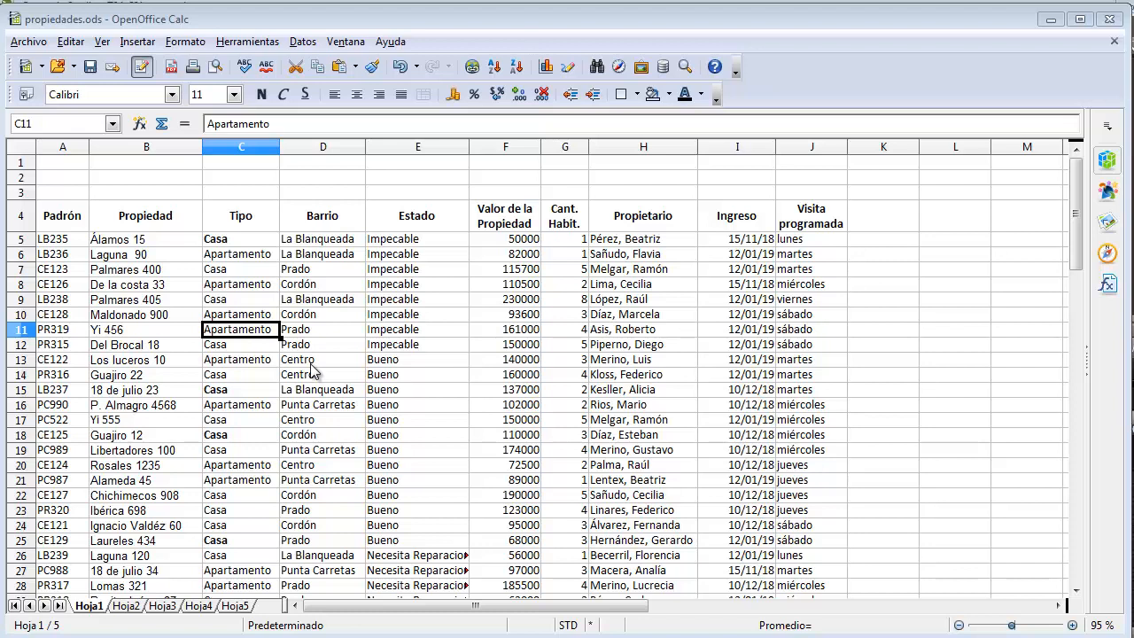
left_click(129, 285)
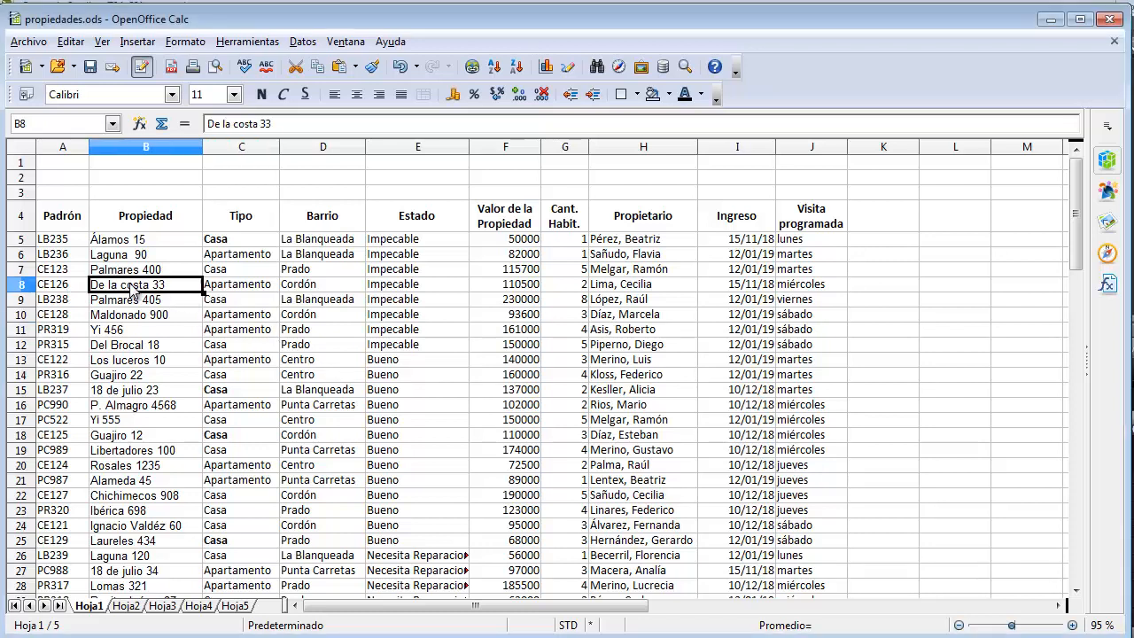
left_click(315, 285)
left_click(347, 331)
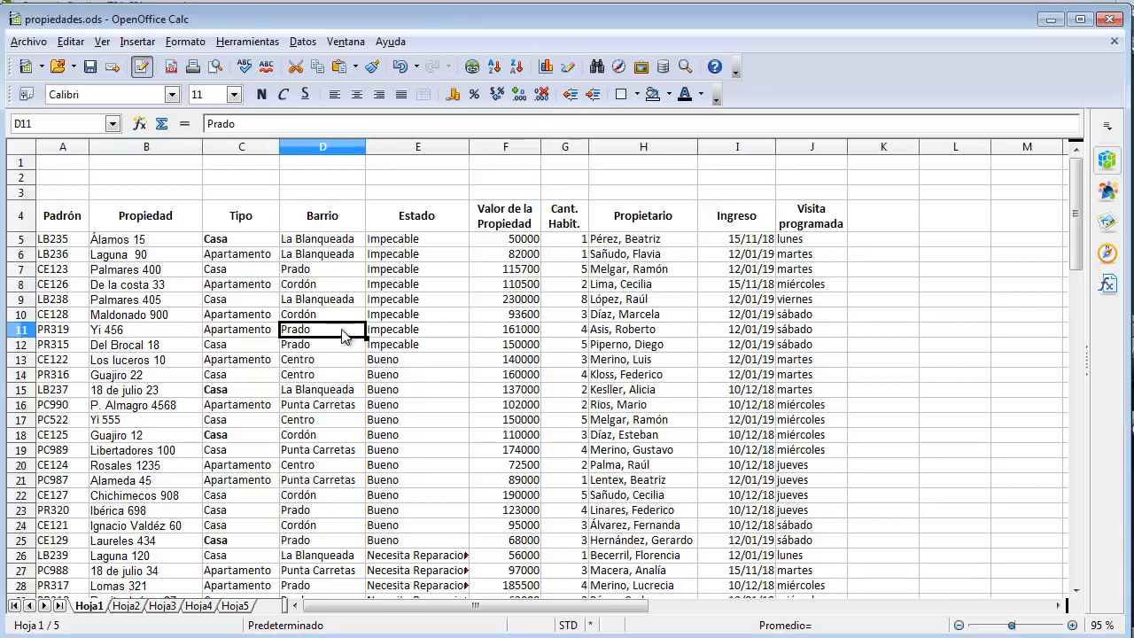
left_click(316, 302)
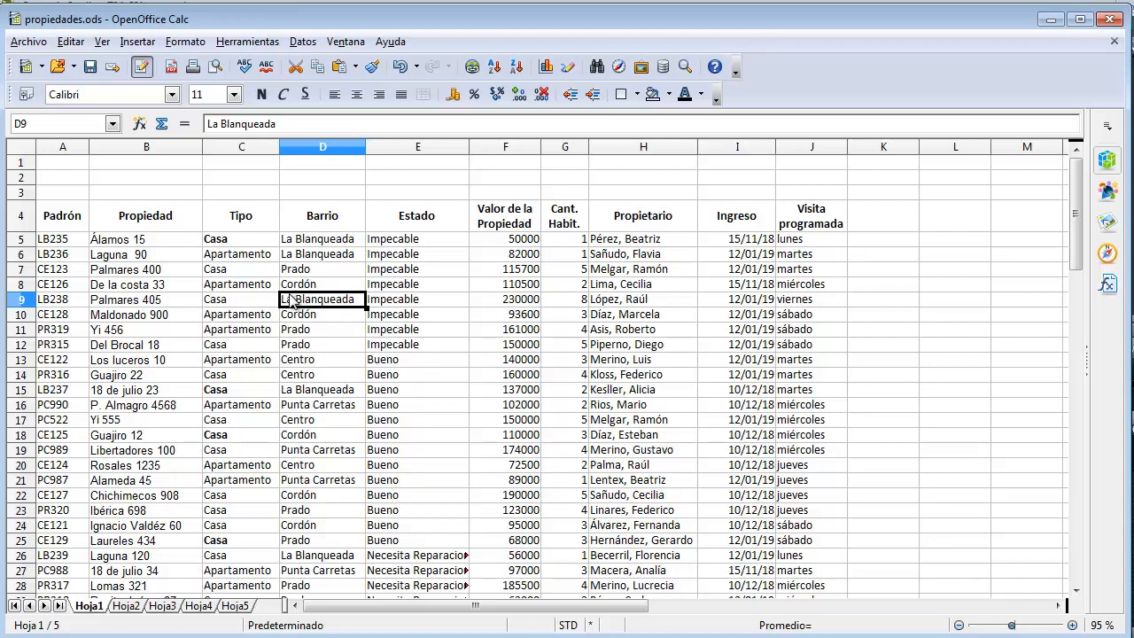
left_click(237, 290)
left_click(392, 291)
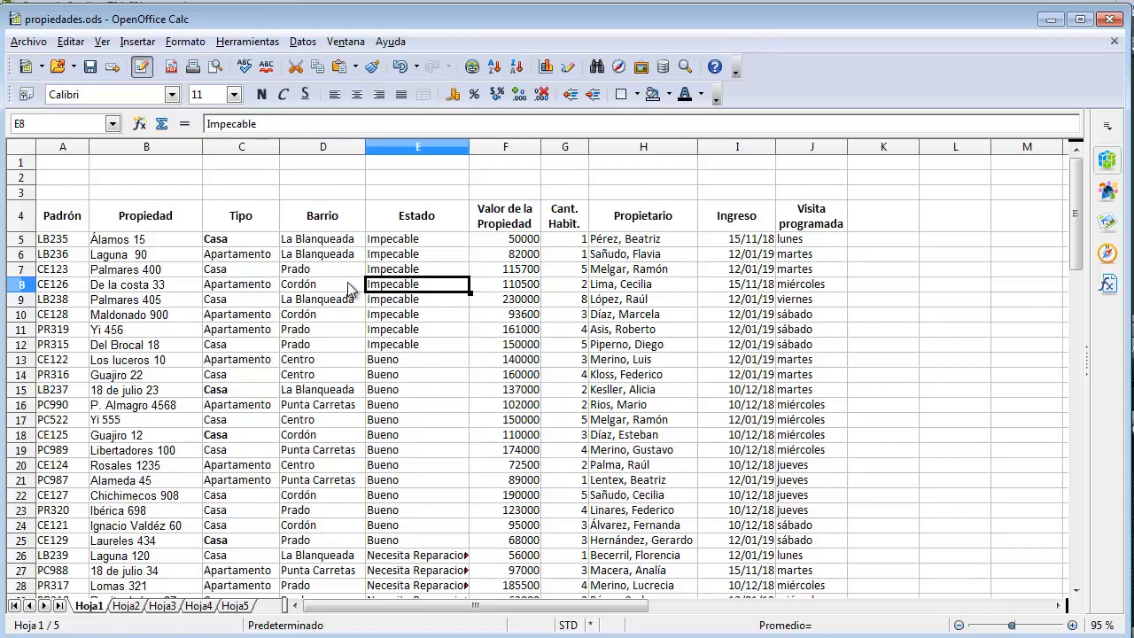
Step: Turn on automatic filters for the property table and check the filter choices offered for Propietario
left_click(299, 41)
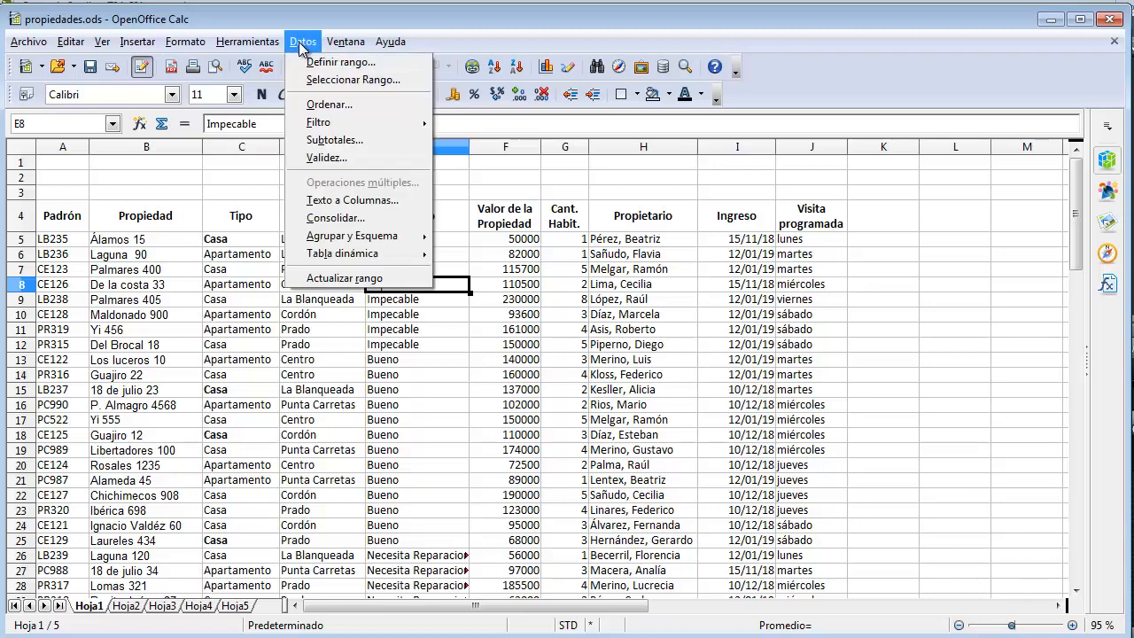
mouse_move(321, 128)
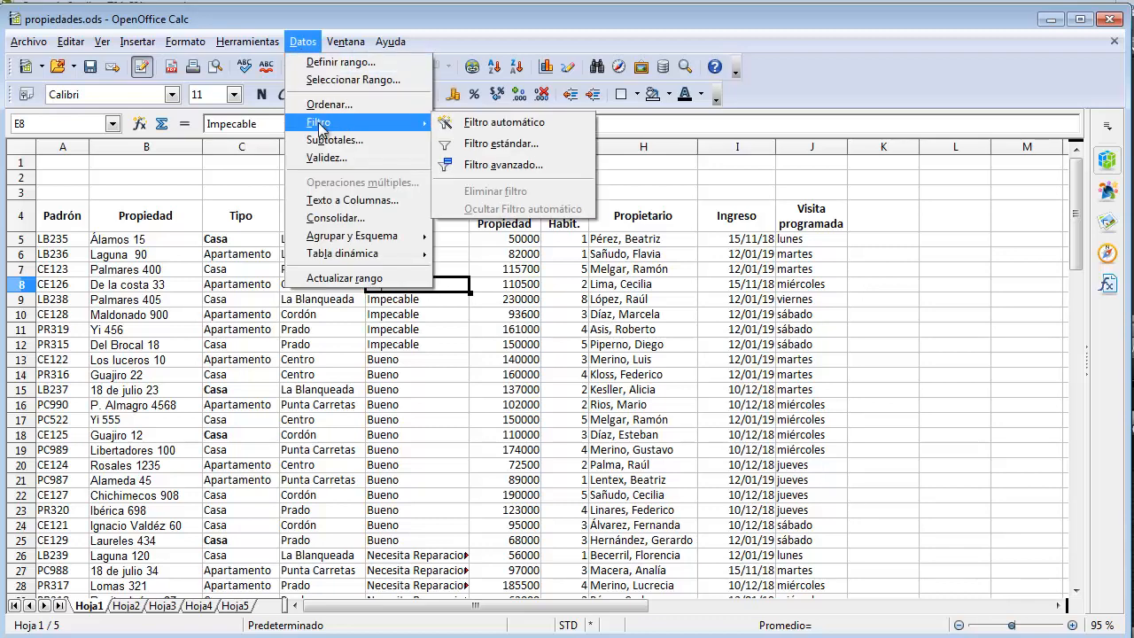
left_click(479, 124)
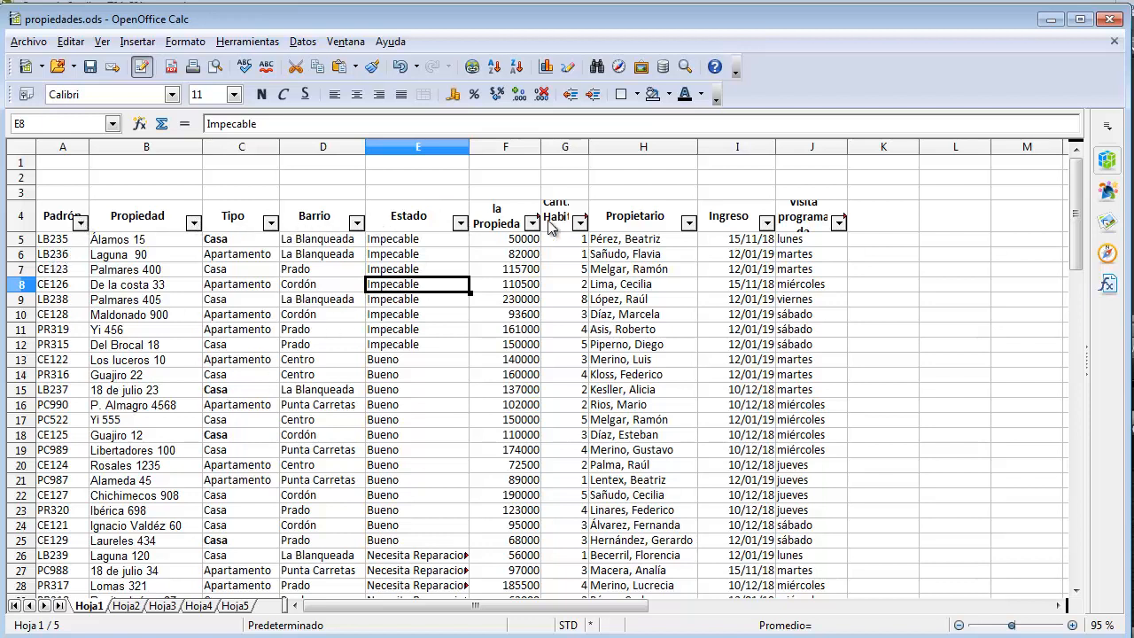
left_click(692, 222)
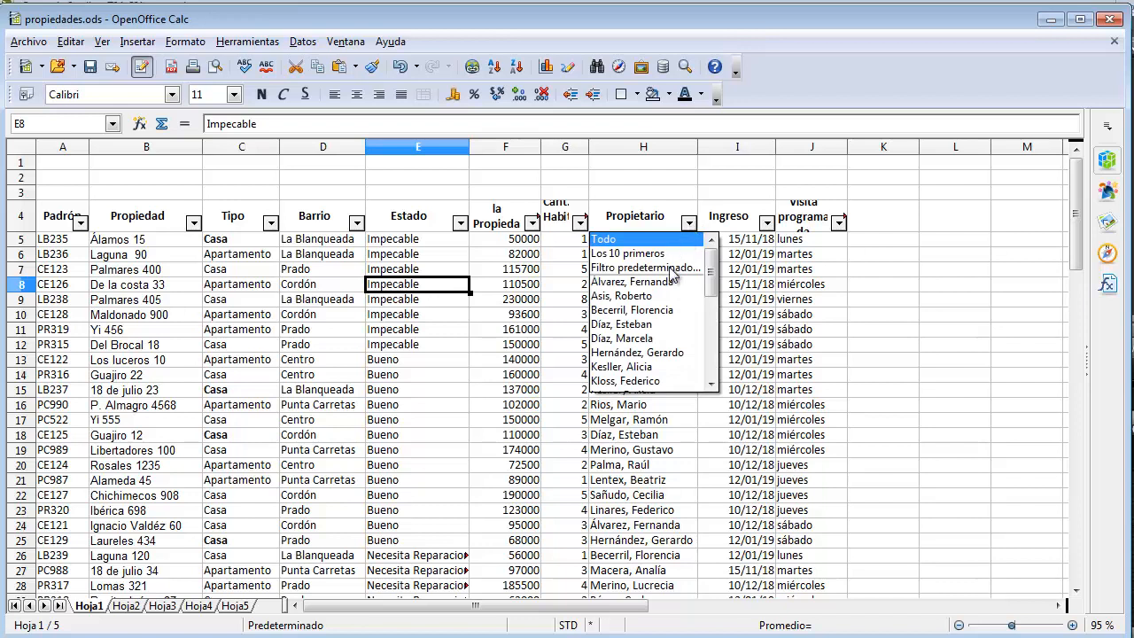
left_click(521, 300)
left_click(306, 413)
left_click(303, 361)
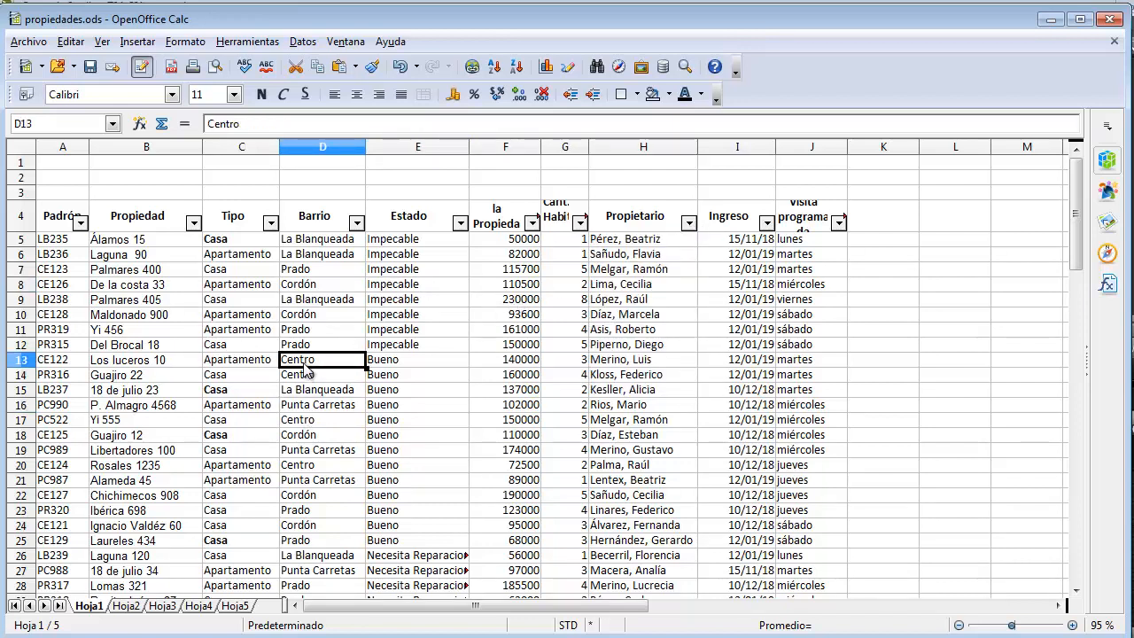
Step: Filter the property table by Estado to show only Bueno
left_click(460, 224)
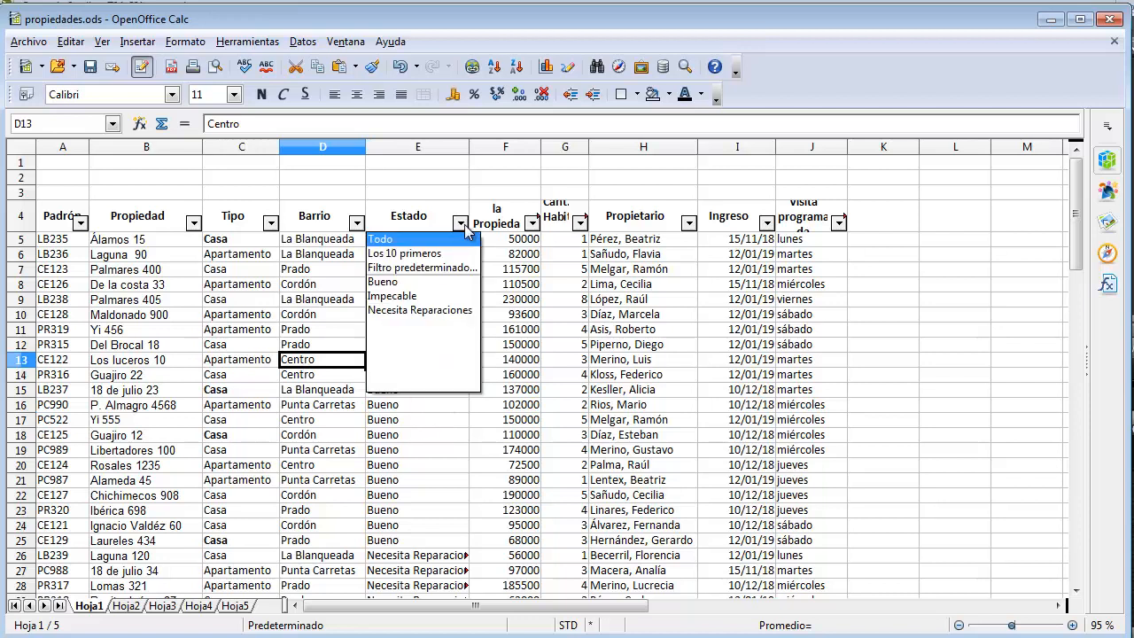
left_click(555, 352)
left_click(464, 226)
left_click(384, 281)
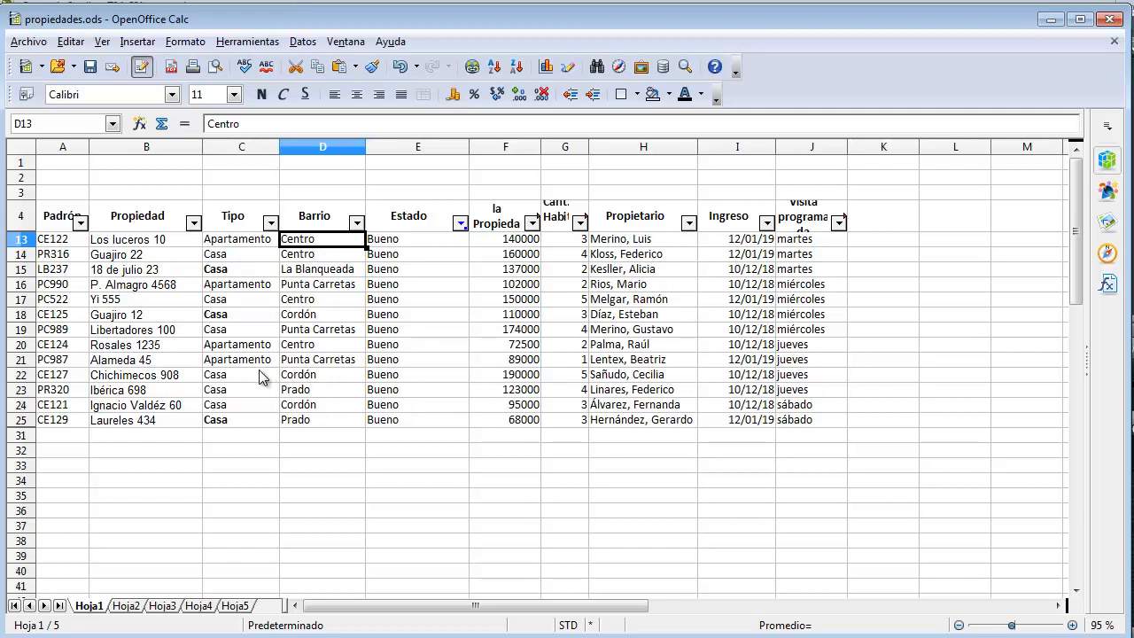
Step: Narrow the filtered table to Tipo Casa with Visita programada on miércoles
left_click(271, 224)
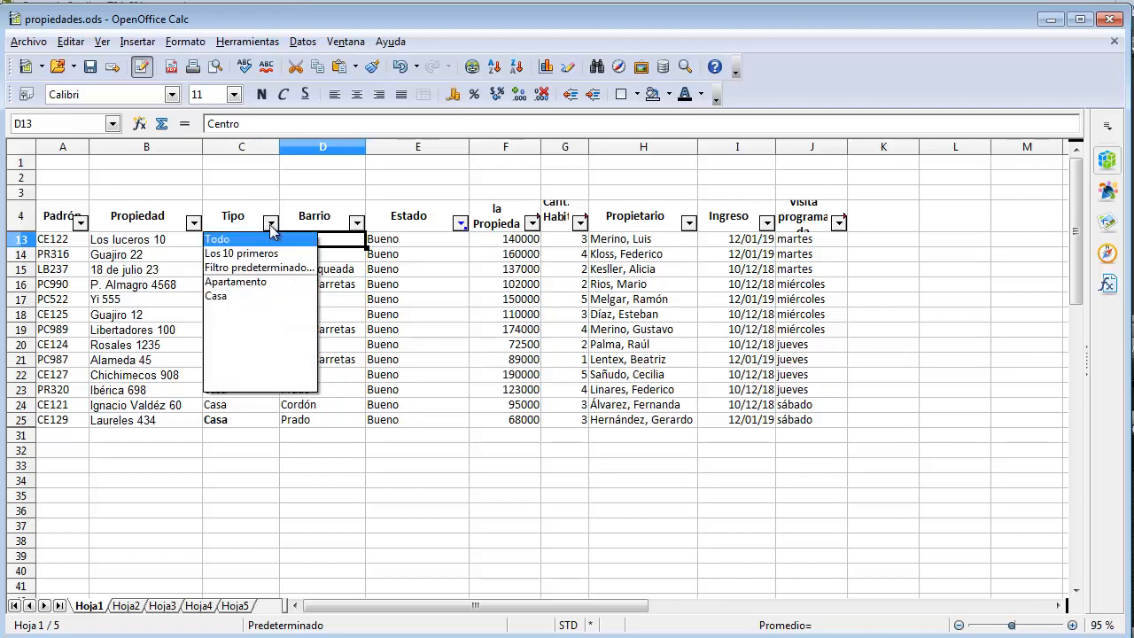
left_click(219, 295)
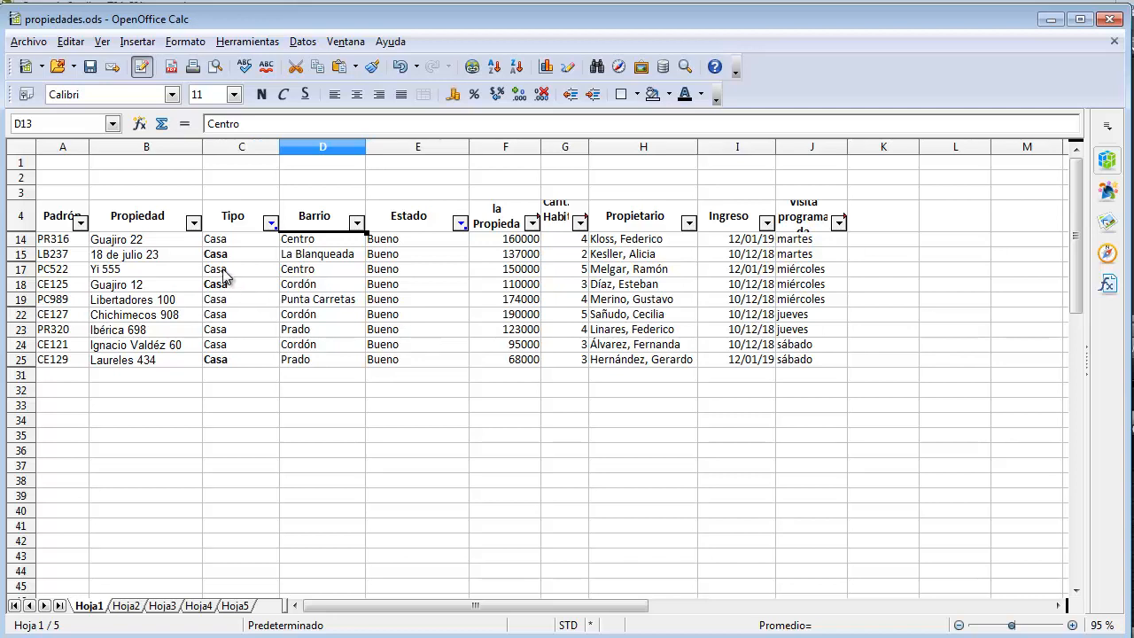
left_click(838, 224)
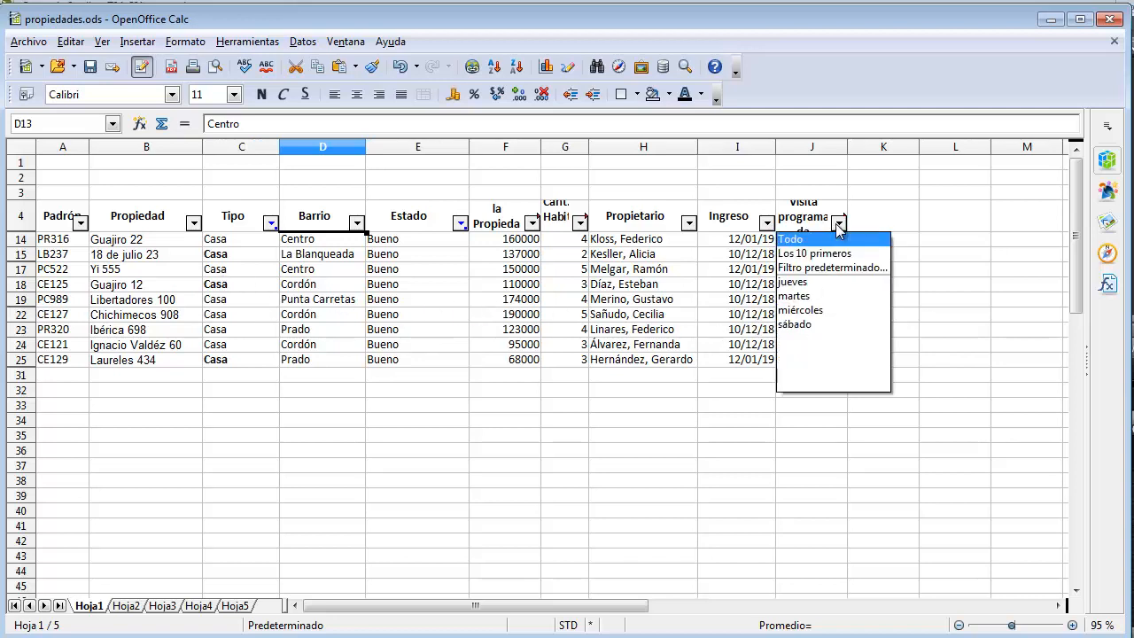
left_click(801, 310)
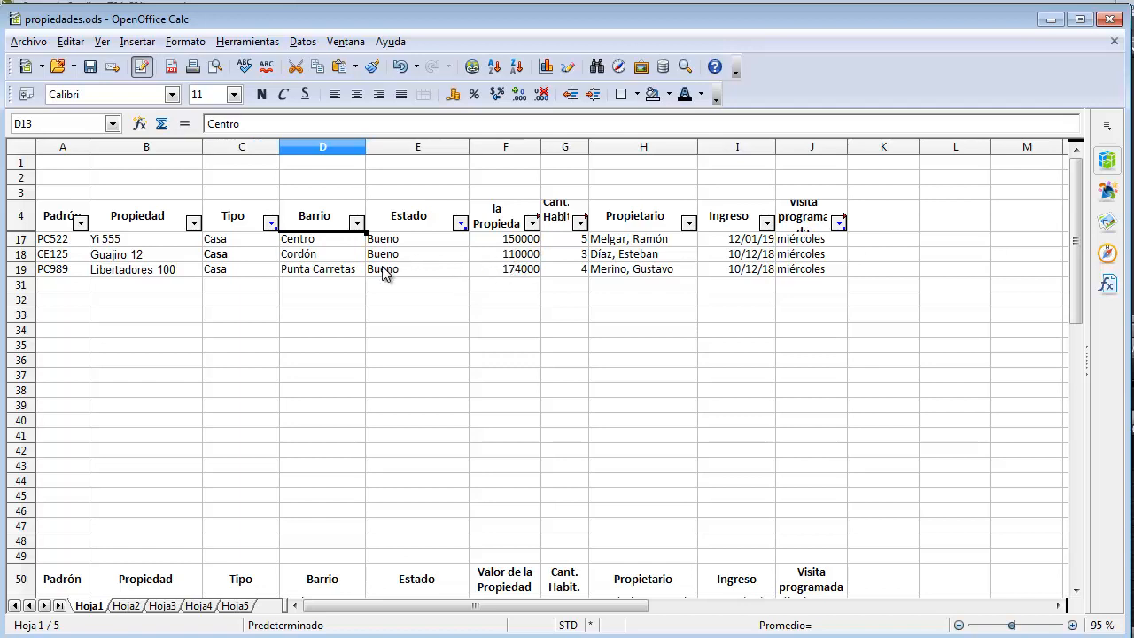
Step: Reset the Tipo filter to Todo and check the choices of the Estado filter
left_click(271, 223)
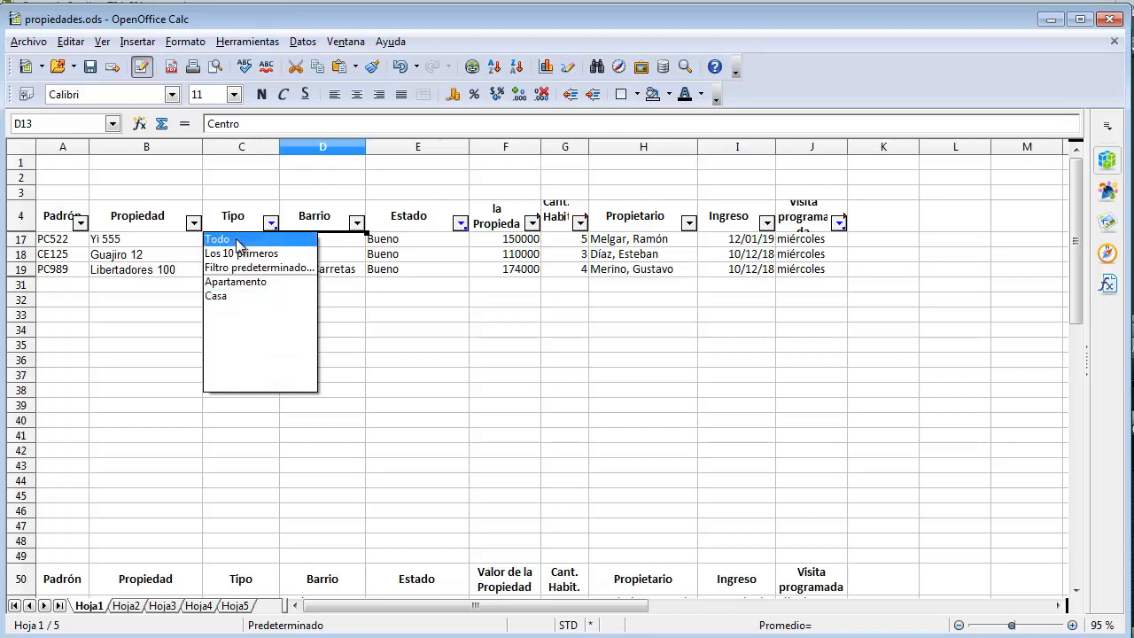
left_click(237, 236)
left_click(460, 223)
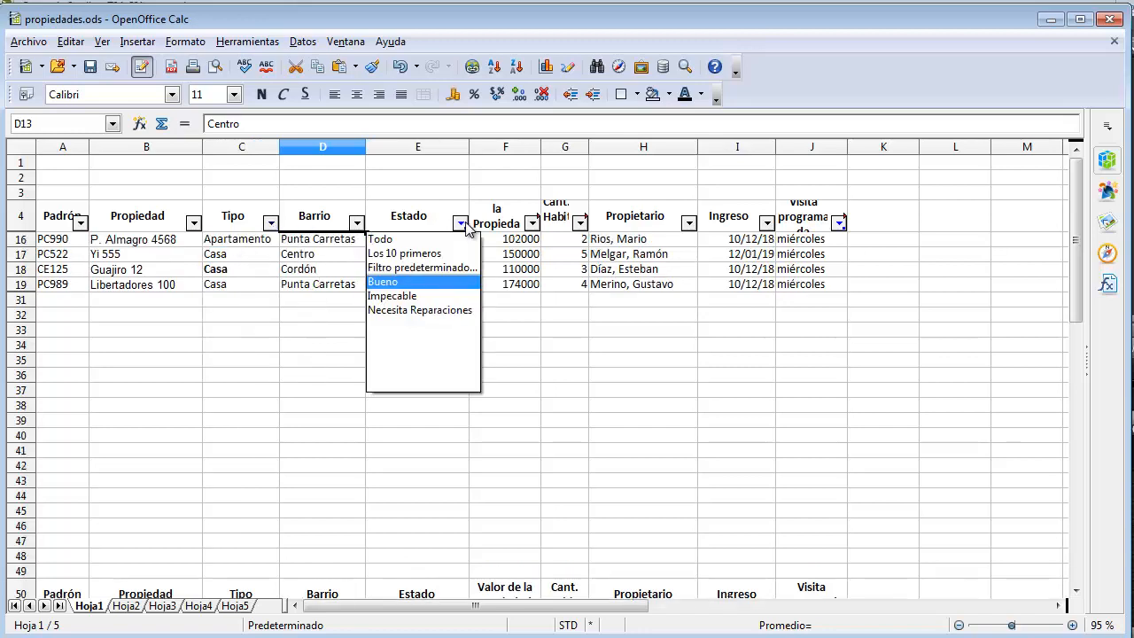
left_click(539, 255)
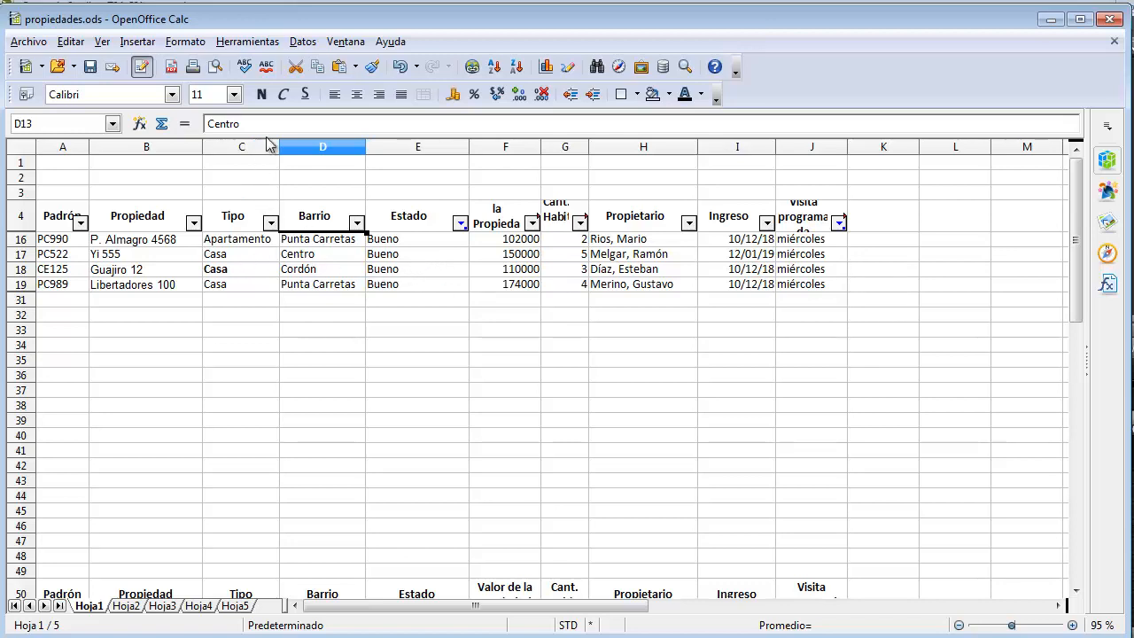
Step: Remove all remaining filter criteria from the property table, keeping the automatic filters on
left_click(314, 47)
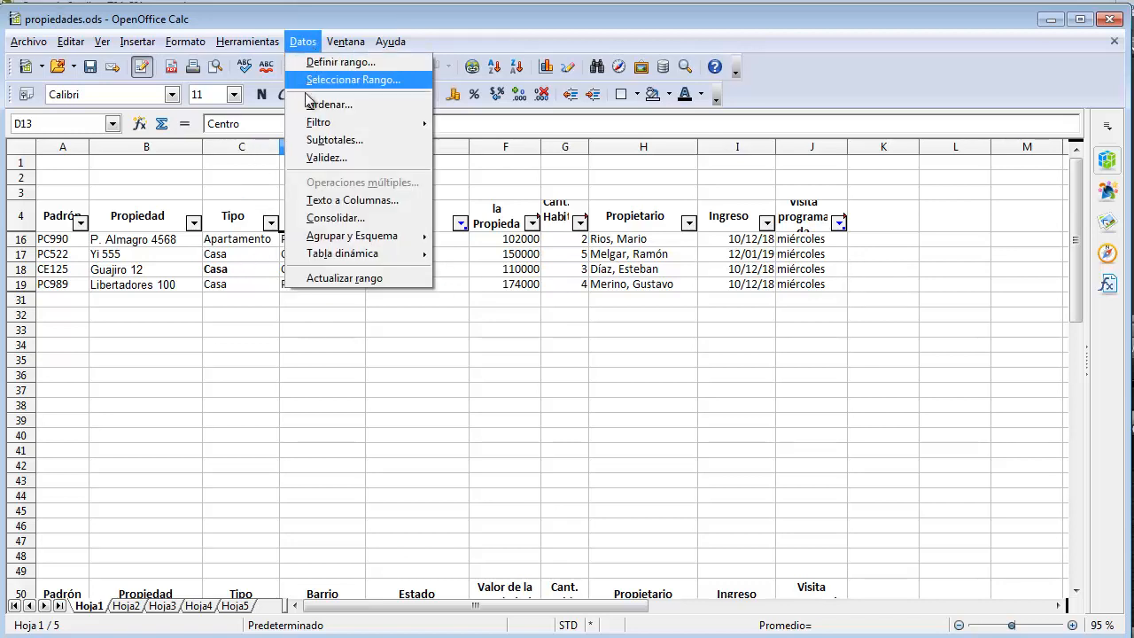
mouse_move(319, 124)
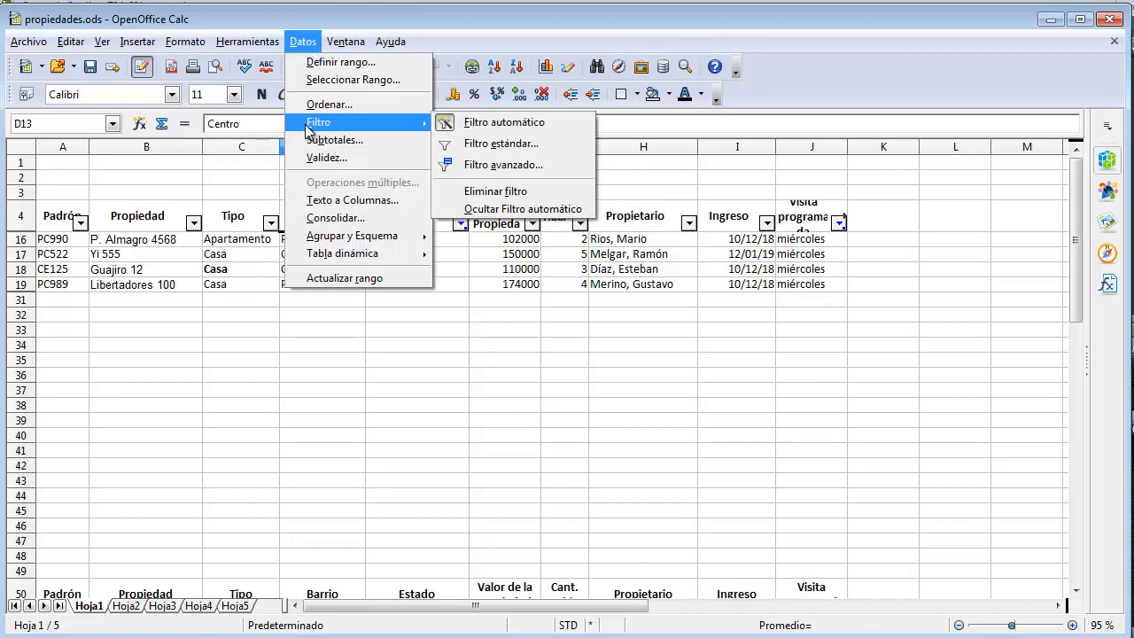
left_click(523, 191)
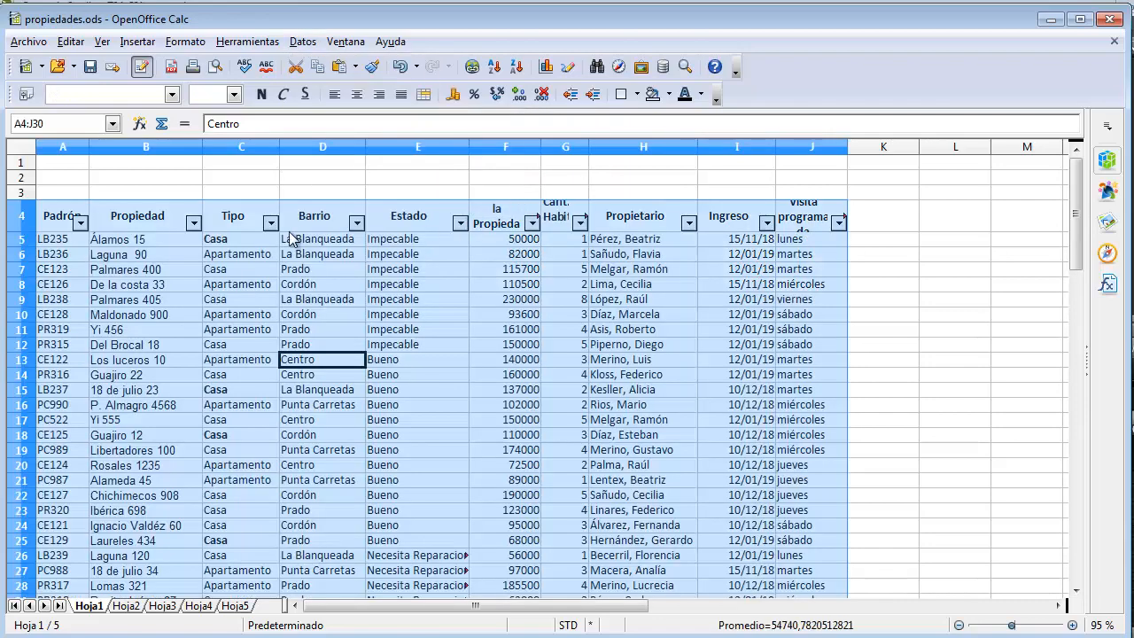
Step: Look through the filter choices of the Propiedad, Barrio, Estado, Valor de la Propiedad and Cant. Habit. columns
left_click(220, 226)
left_click(194, 226)
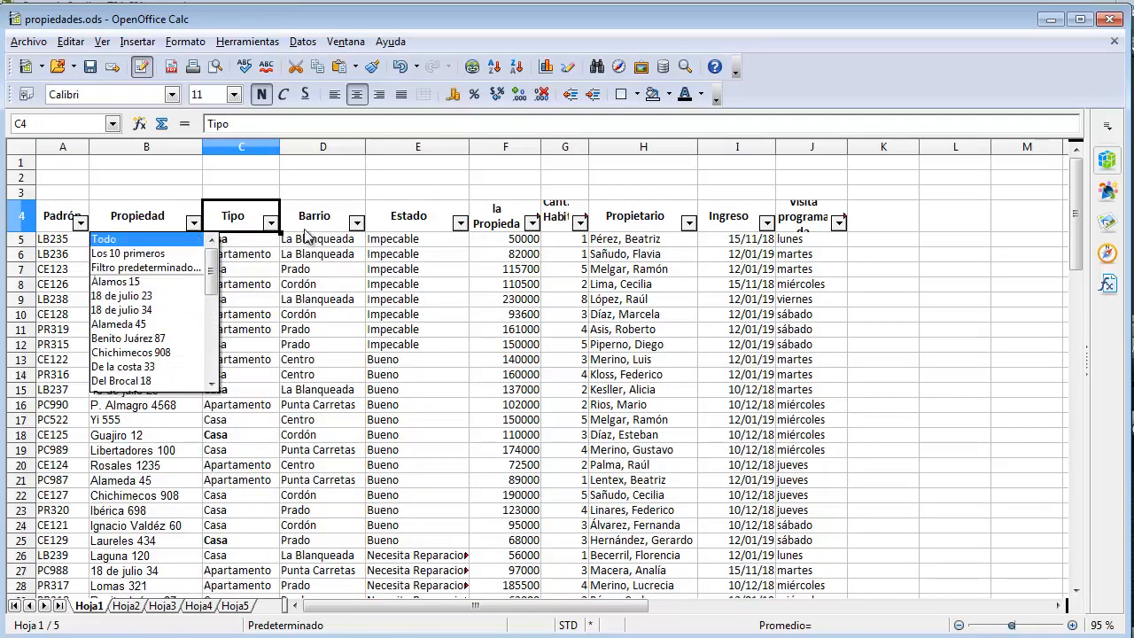
left_click(357, 229)
left_click(461, 223)
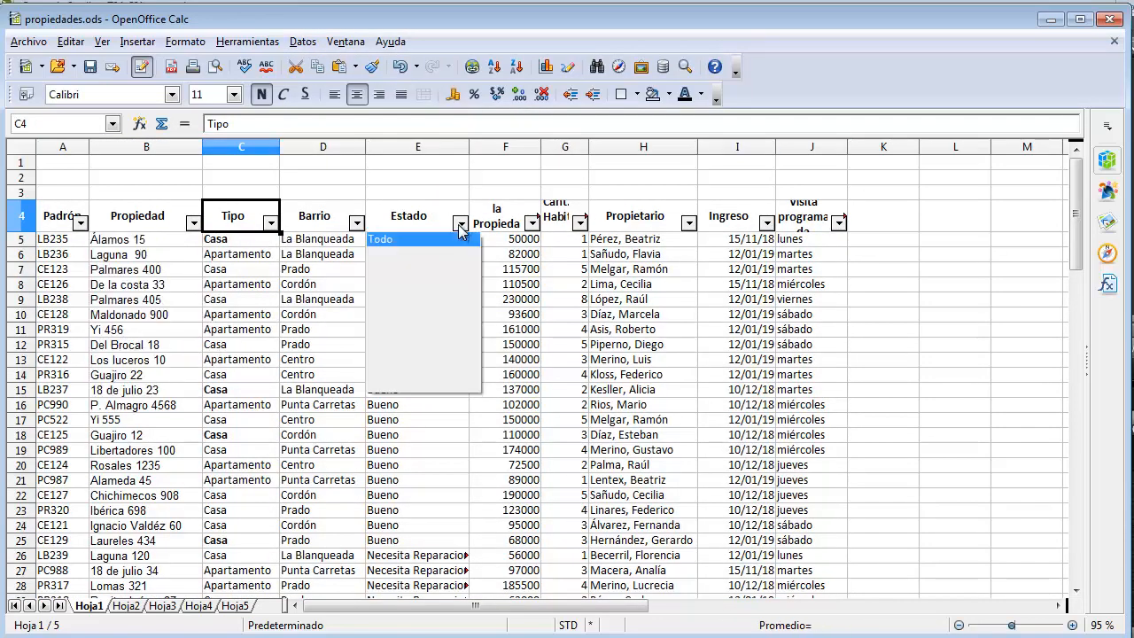
left_click(537, 227)
left_click(580, 225)
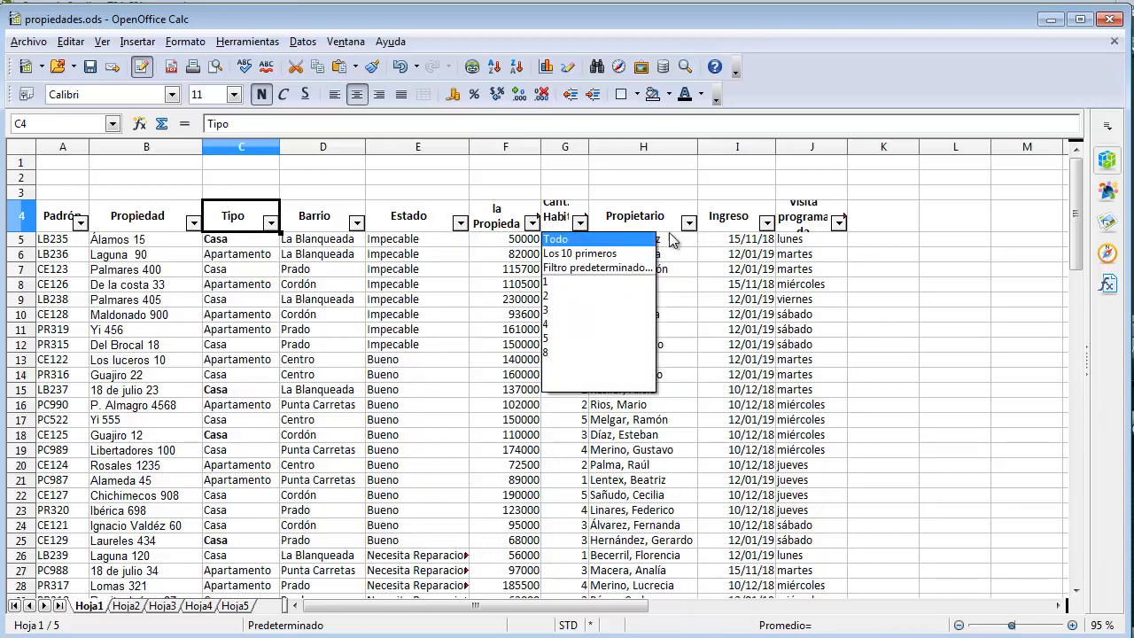
left_click(407, 347)
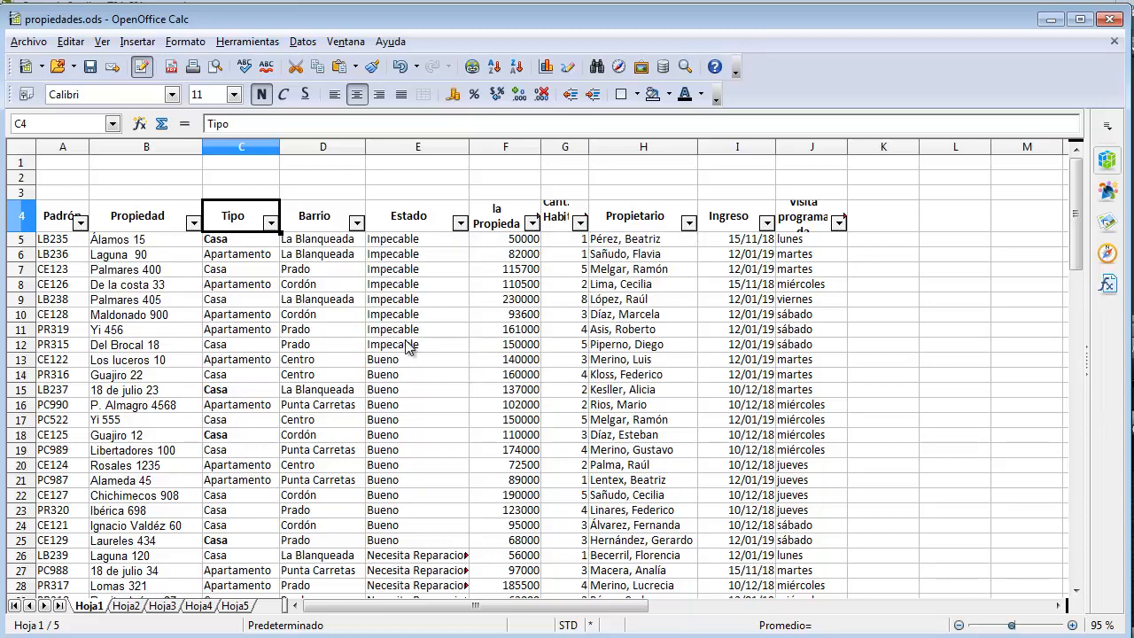
Step: Widen column G slightly so the Cant. Habit. header fits beside its filter arrow
left_click(415, 315)
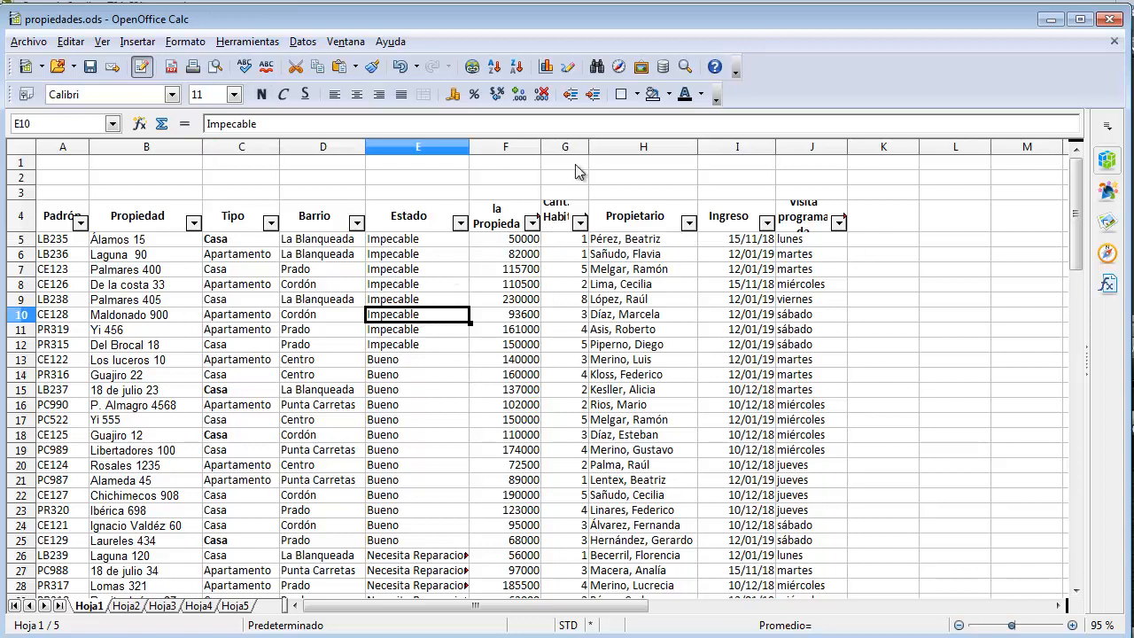
left_click_drag(589, 148, 602, 148)
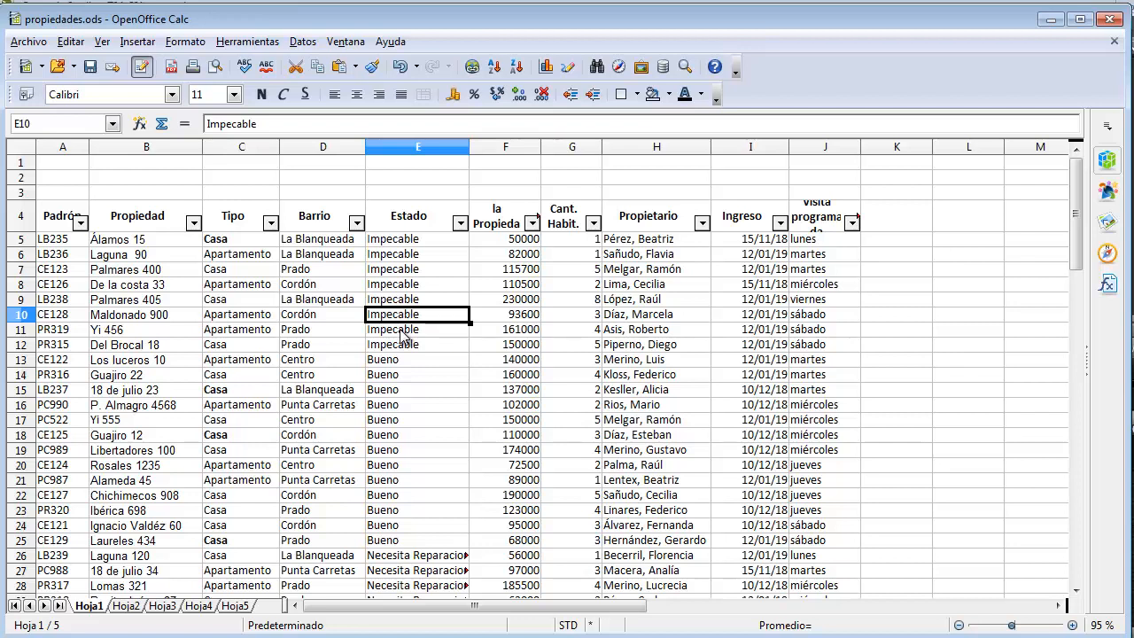
Step: Look through the Valor de la Propiedad filter values, and view its Filtro predeterminado criteria without applying any
left_click(532, 223)
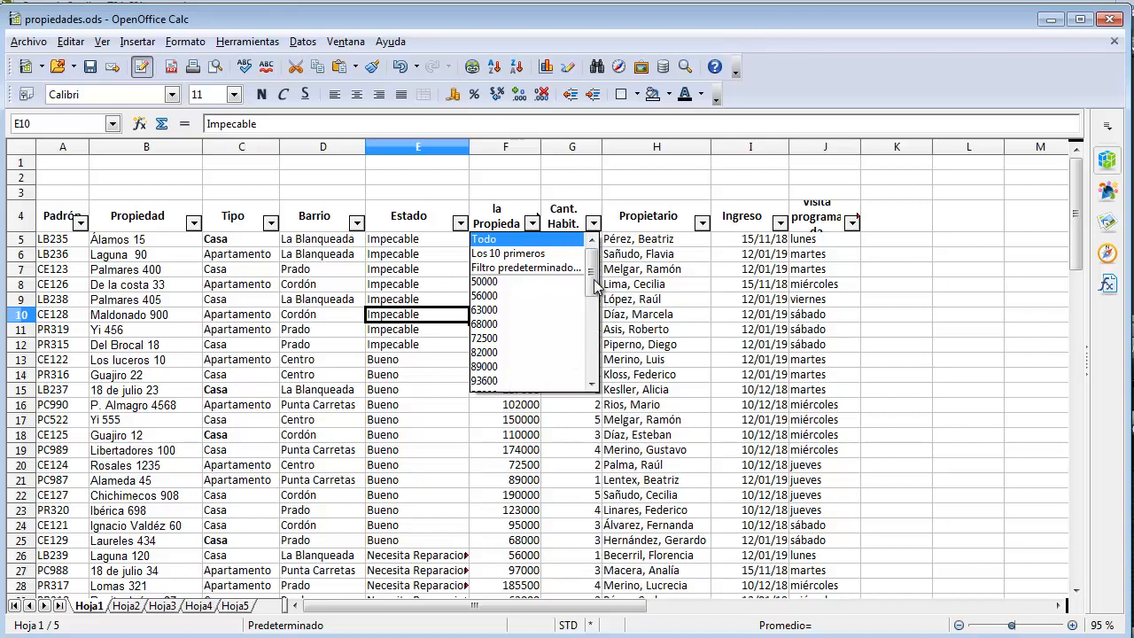
left_click_drag(590, 286, 564, 370)
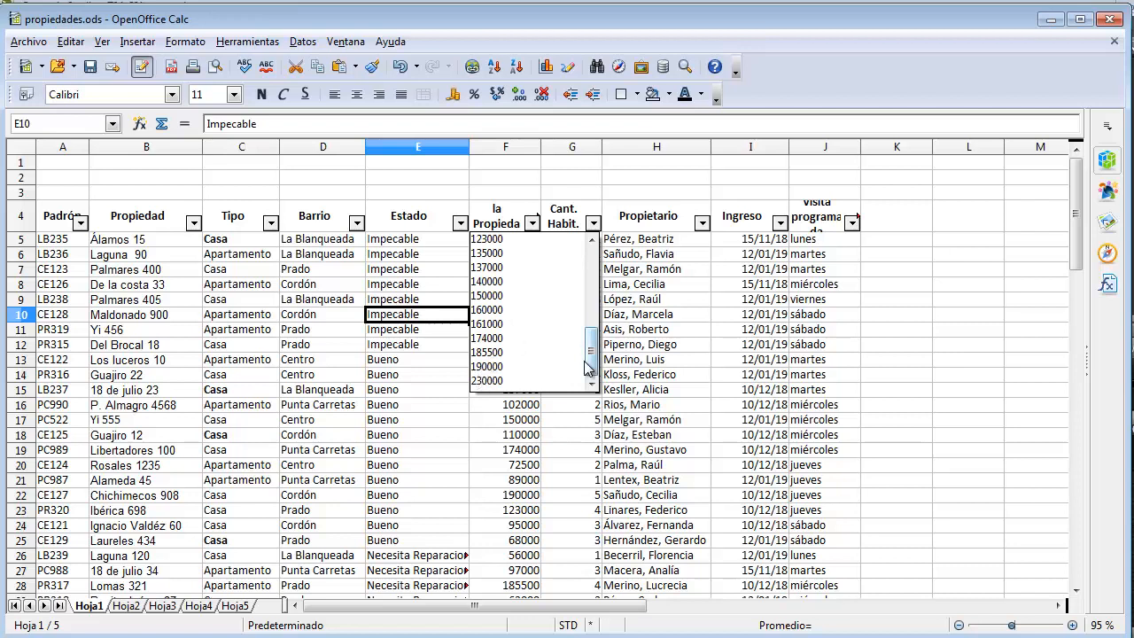
left_click_drag(595, 356, 596, 323)
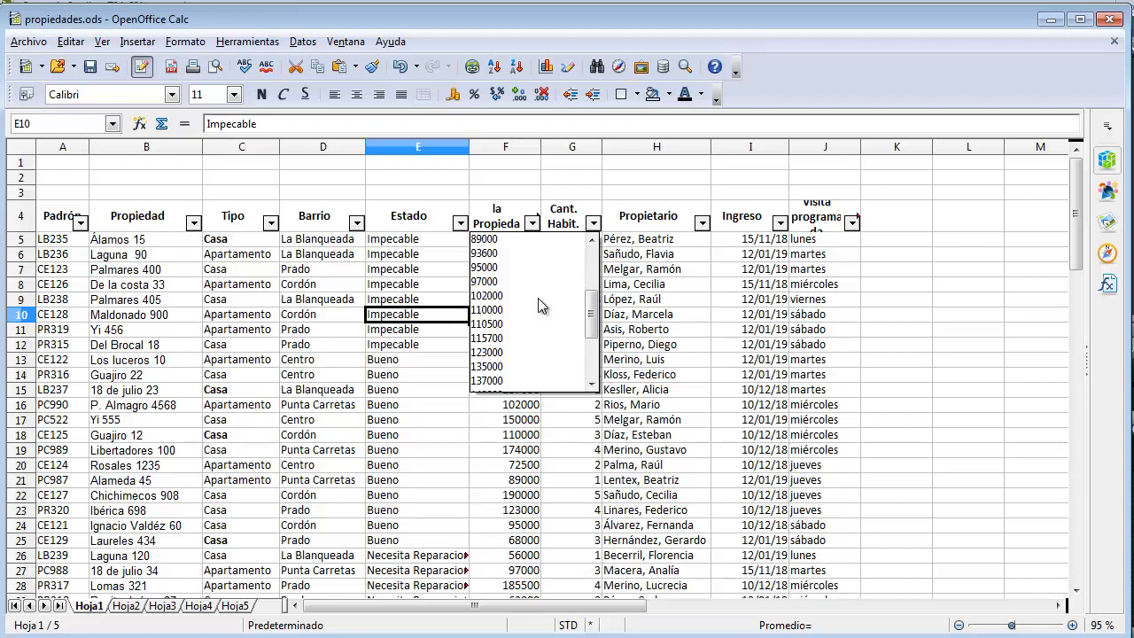
left_click_drag(591, 321, 593, 263)
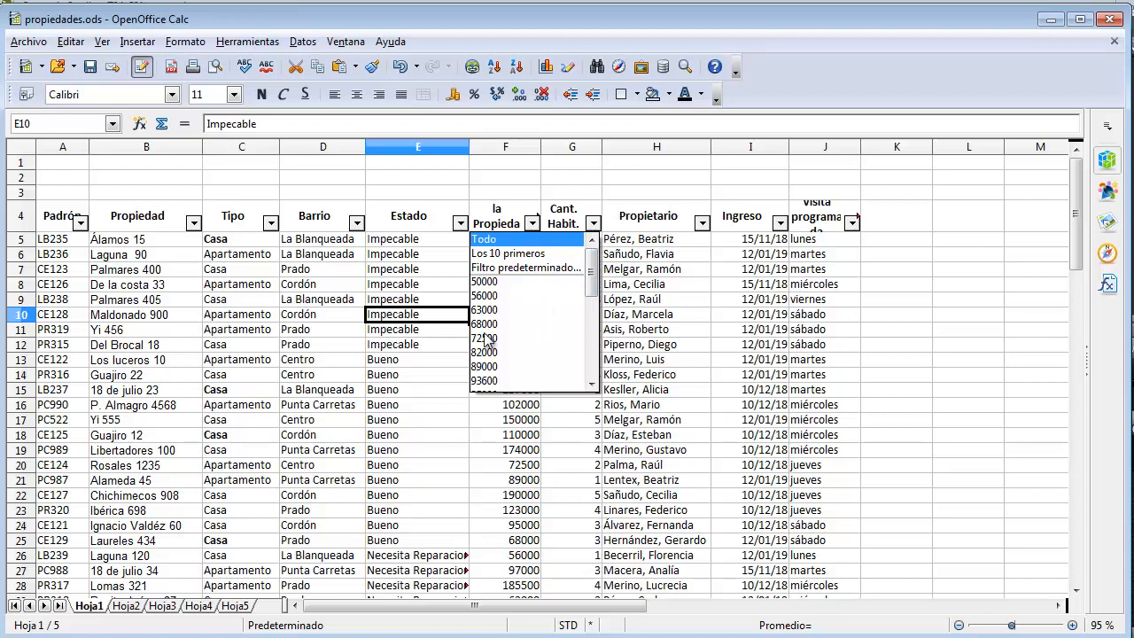
left_click(554, 269)
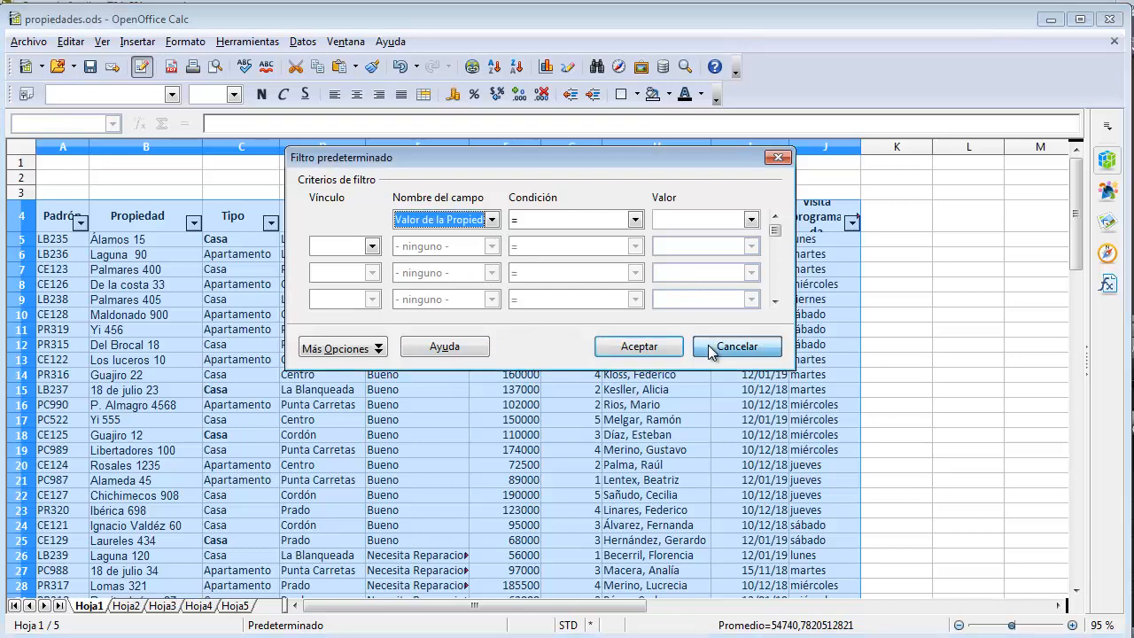
left_click(707, 345)
Step: Open the standard filter for the property table and set the first criterion's field to Valor de la Propiedad
left_click(428, 340)
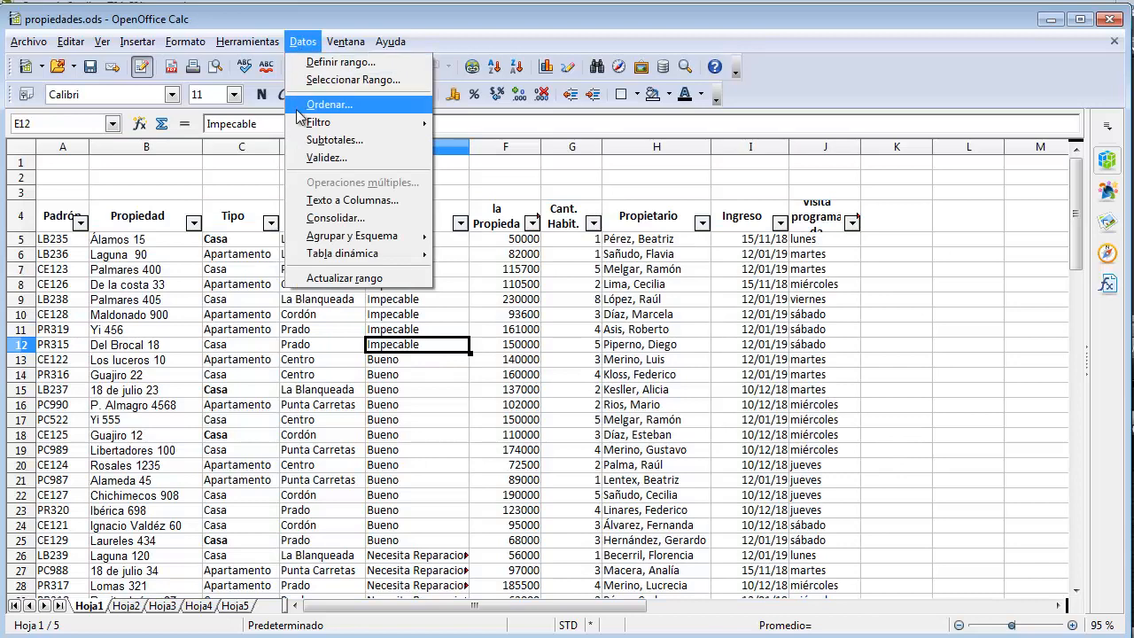
mouse_move(353, 123)
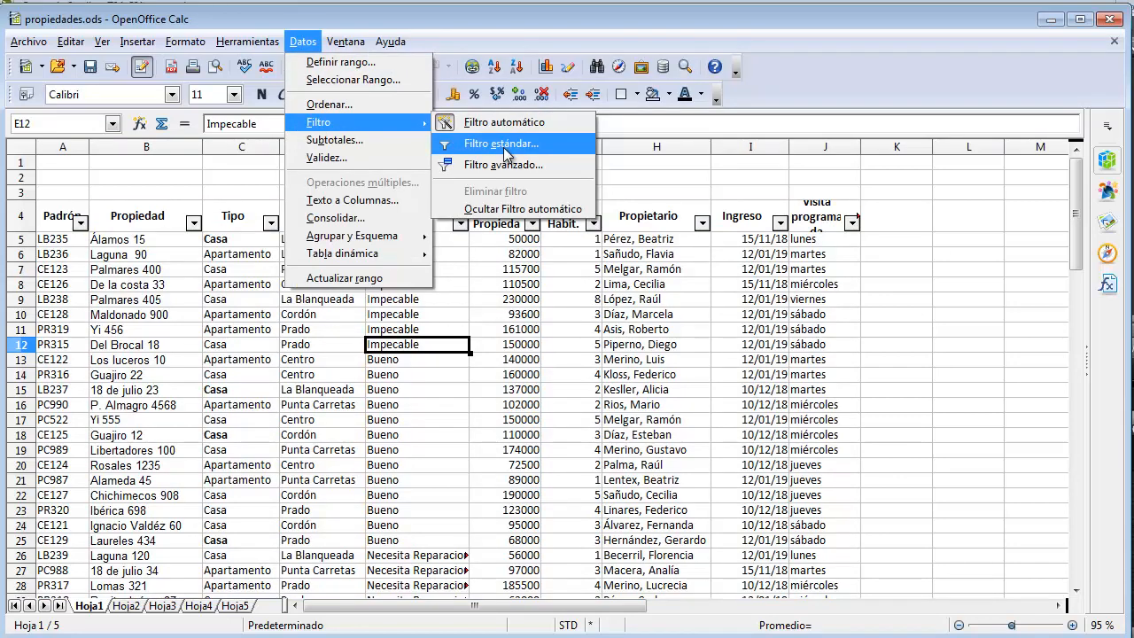
left_click(504, 146)
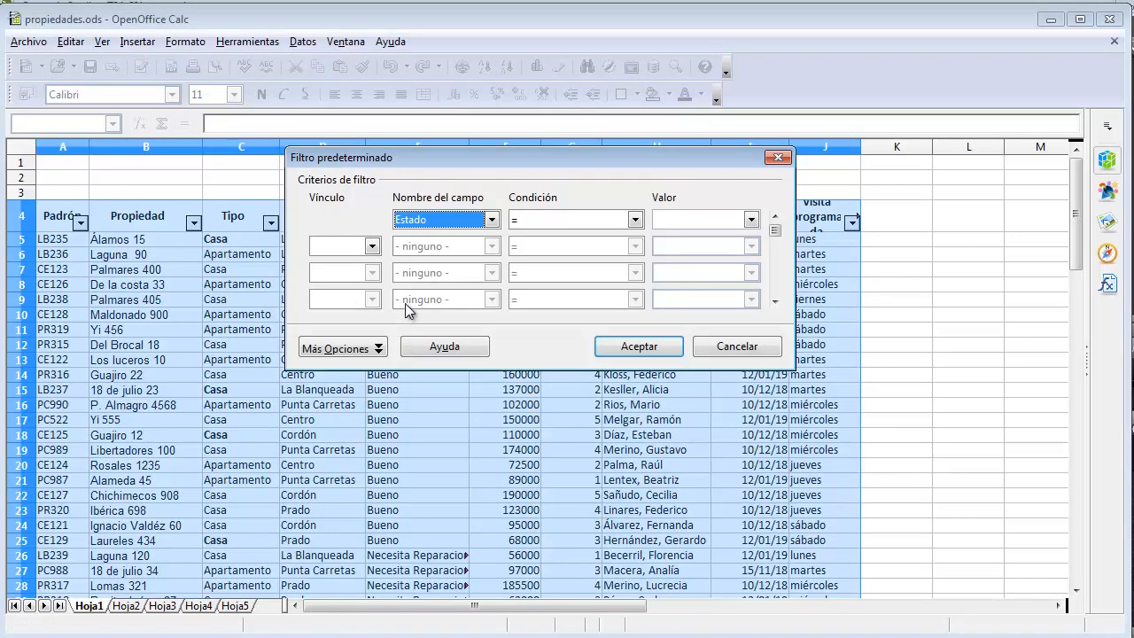
left_click_drag(502, 164, 479, 289)
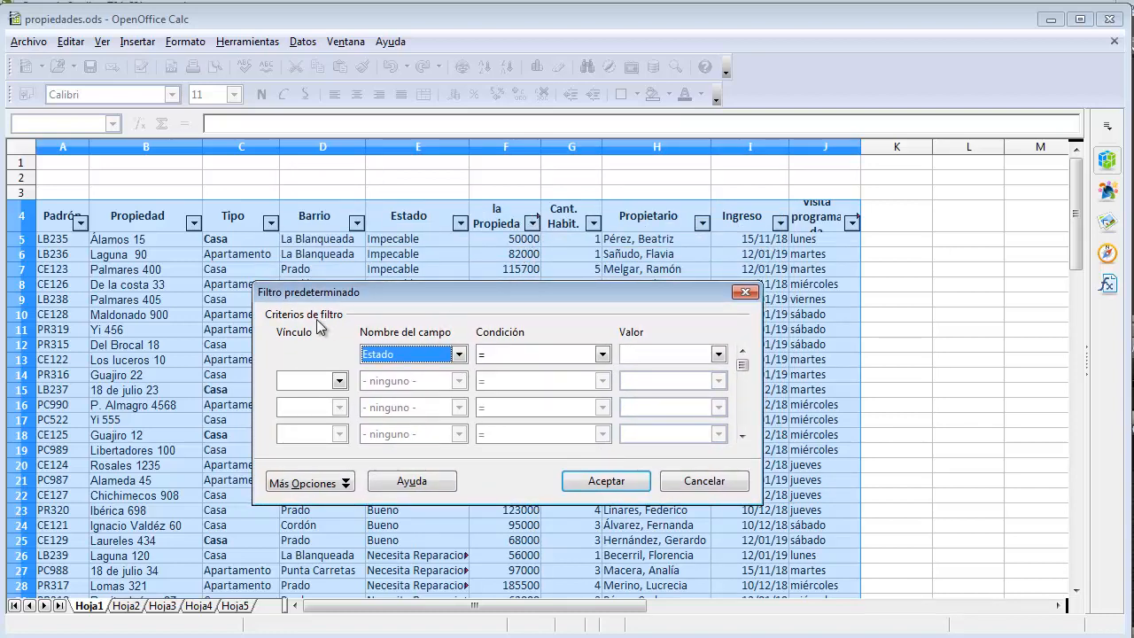
left_click_drag(421, 293, 400, 236)
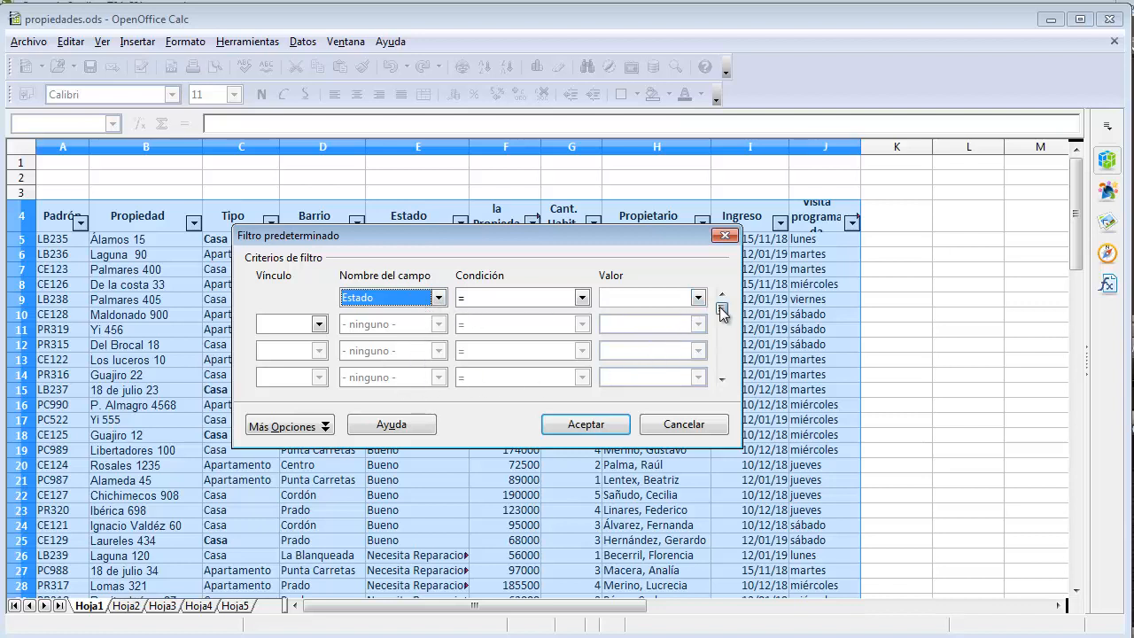
mouse_move(720, 312)
left_mouse_down()
mouse_move(721, 353)
mouse_move(720, 292)
left_mouse_up()
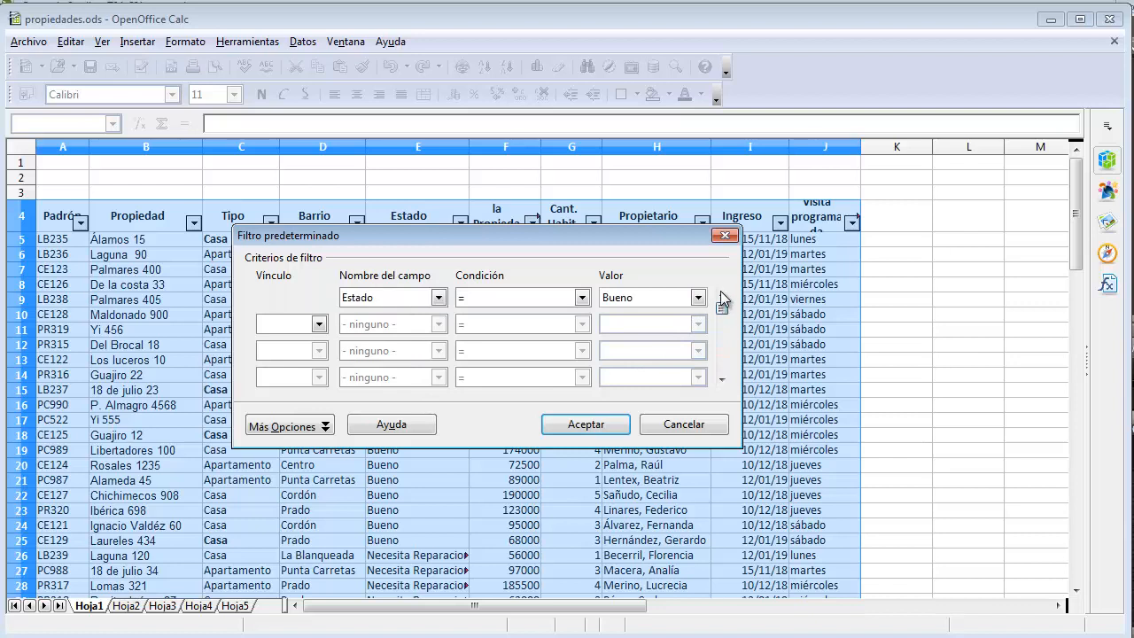
left_click(439, 297)
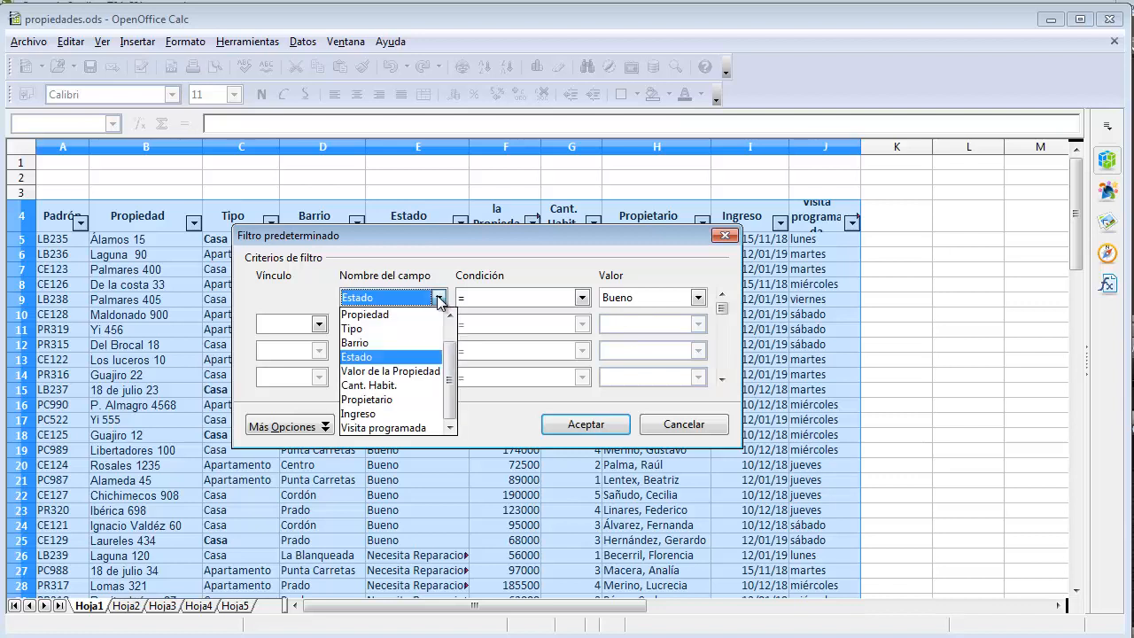
left_click(390, 371)
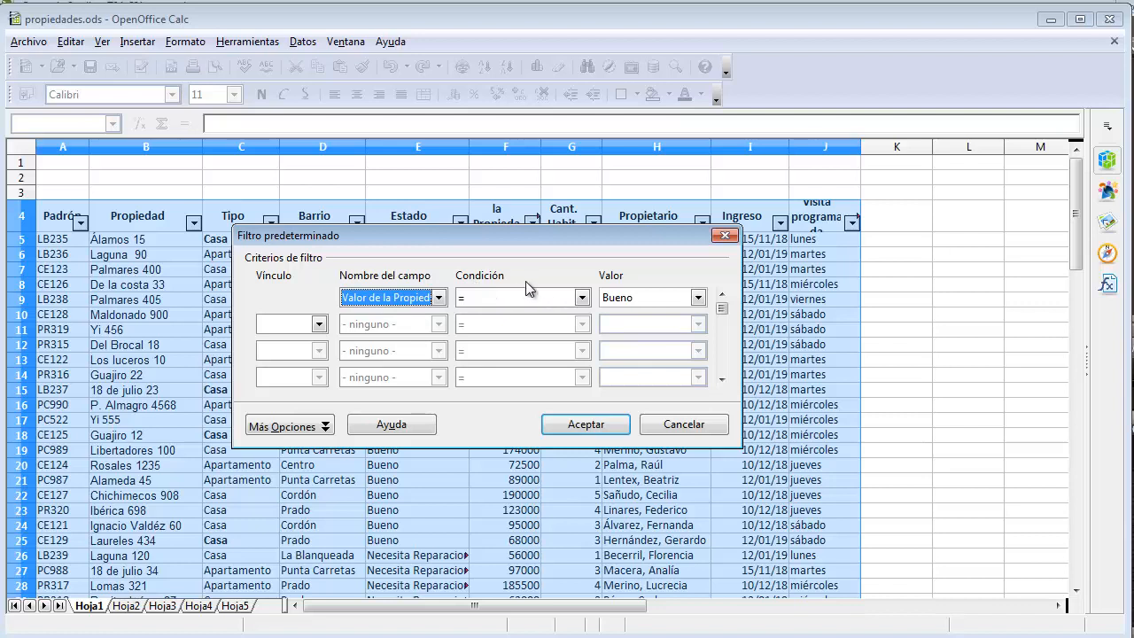
Step: Set the criterion's condition to > and its value to 120000, and apply the standard filter
left_click(582, 298)
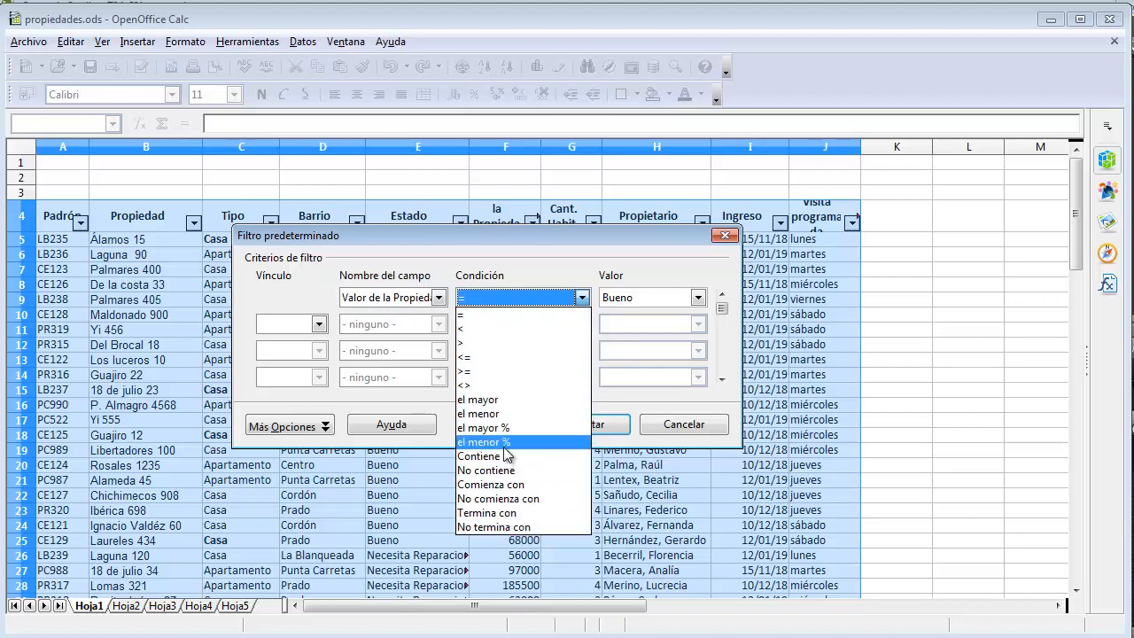
left_click(503, 347)
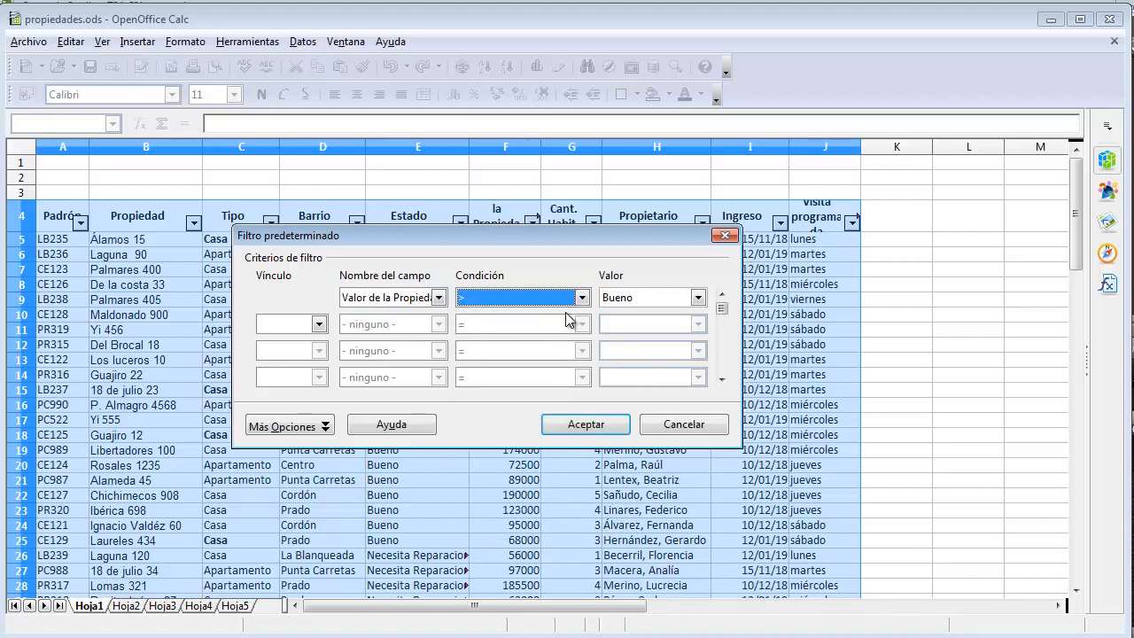
left_click(697, 298)
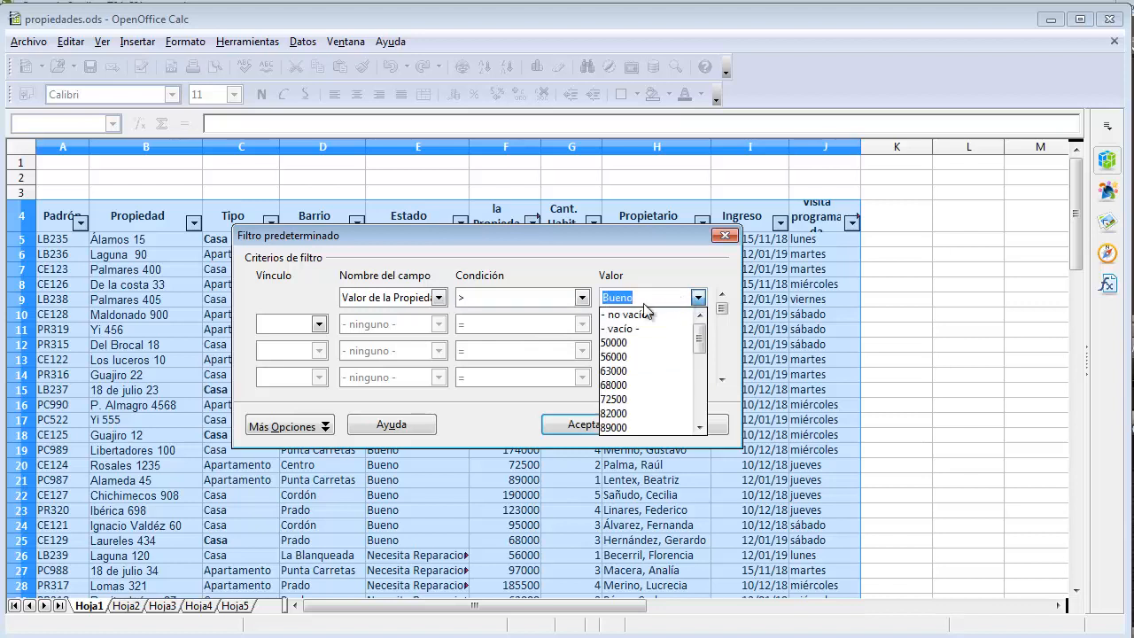
mouse_move(705, 337)
left_mouse_down()
mouse_move(699, 405)
mouse_move(701, 335)
left_mouse_up()
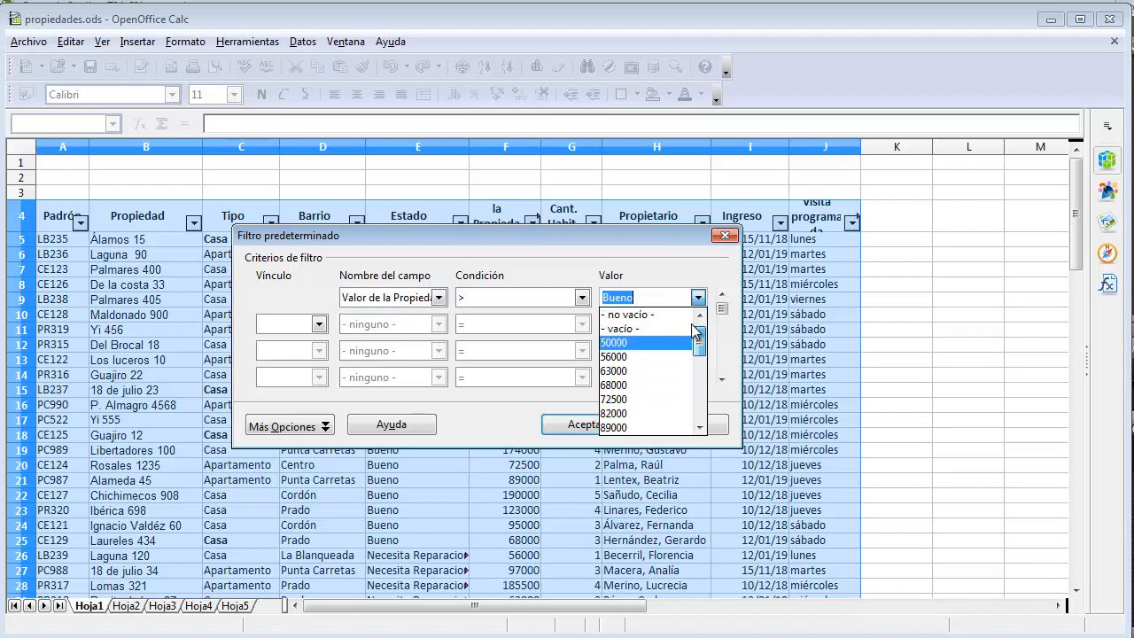
left_click(647, 298)
left_click_drag(646, 298, 590, 299)
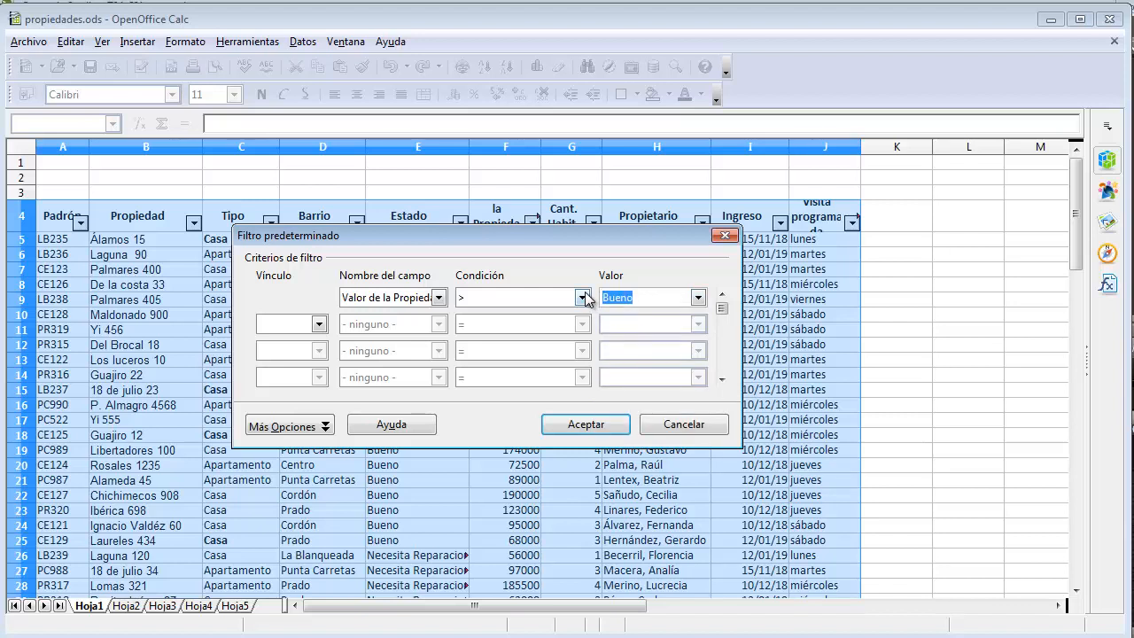
type("1")
type("12")
type("0000")
left_click(590, 424)
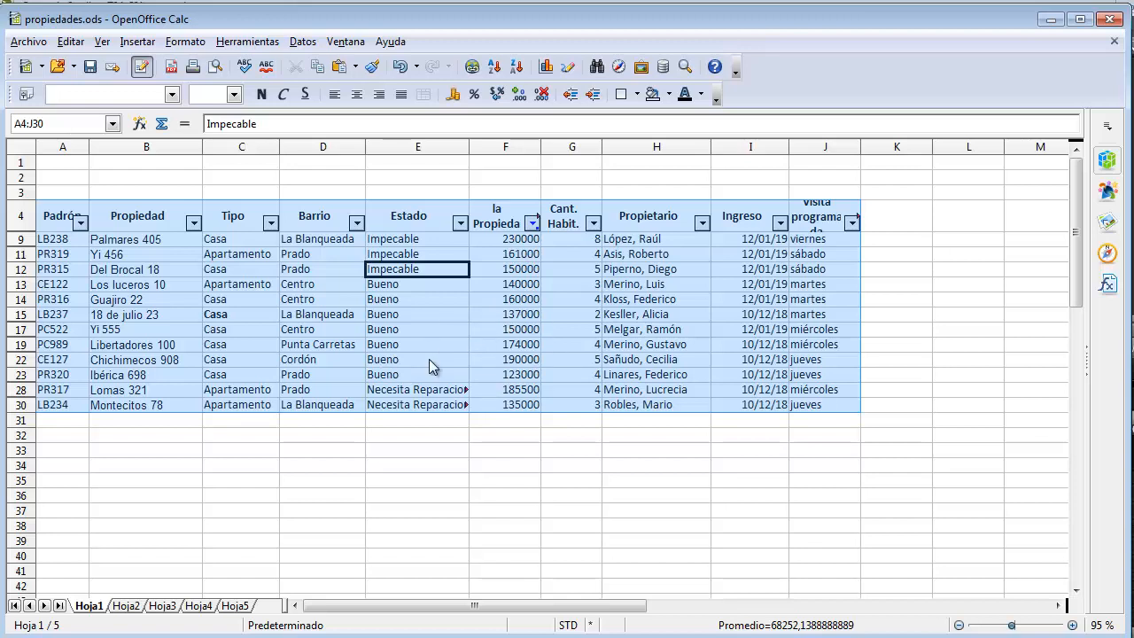
Step: Remove the Valor de la Propiedad filter so that all properties are listed again
left_click(300, 43)
mouse_move(310, 124)
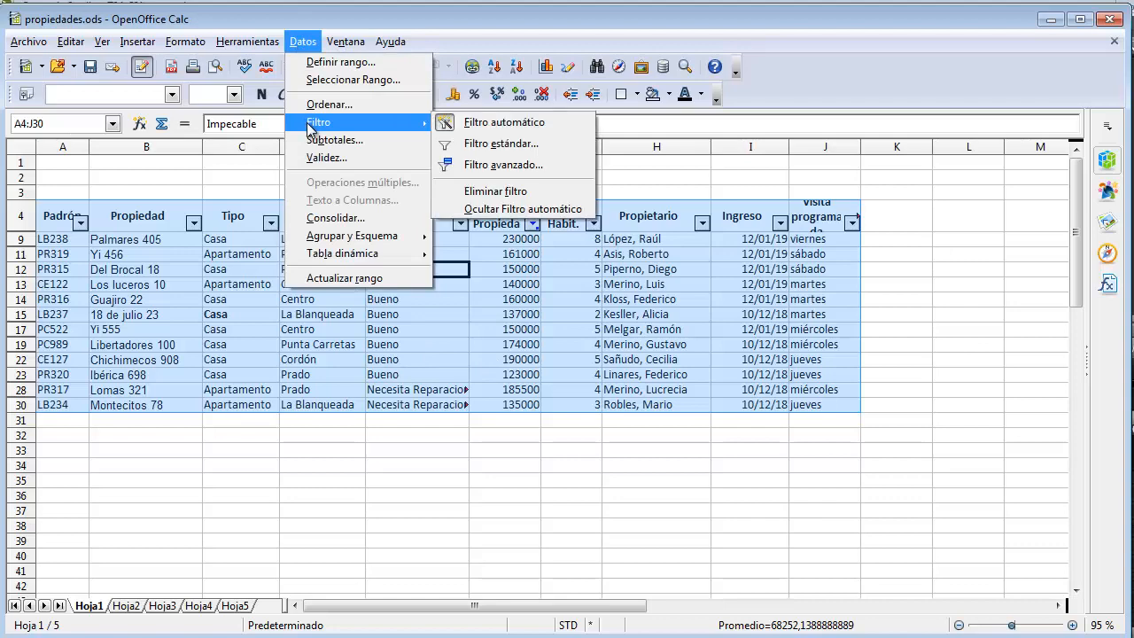
left_click(498, 193)
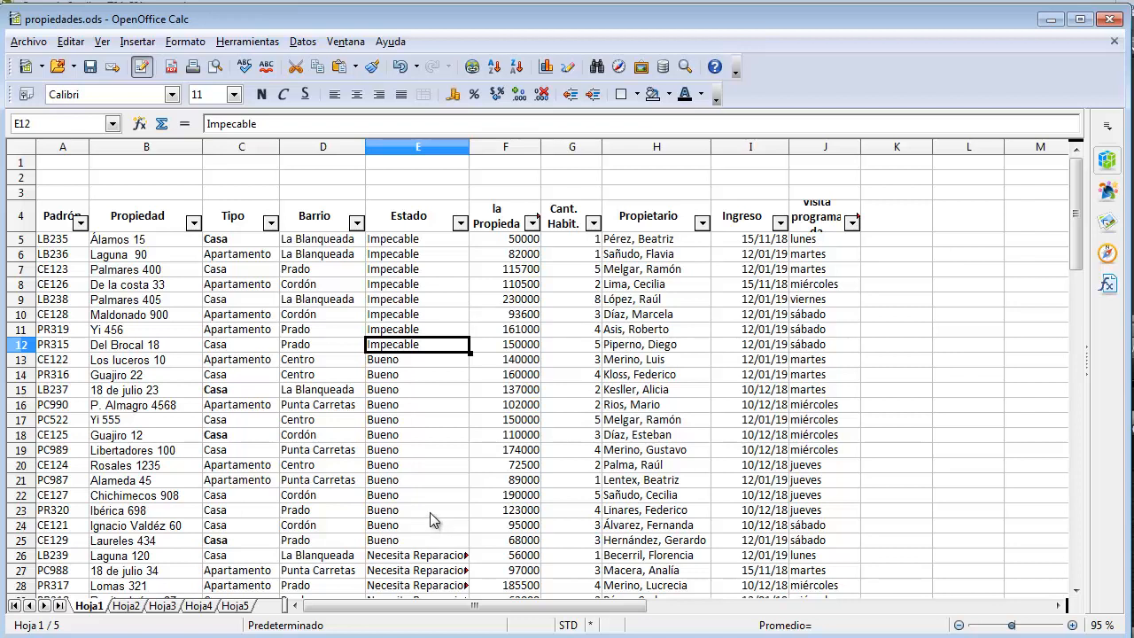
Step: Start a Filtro predeterminado from the Estado column and set its first criterion to Estado = Bueno
left_click(460, 223)
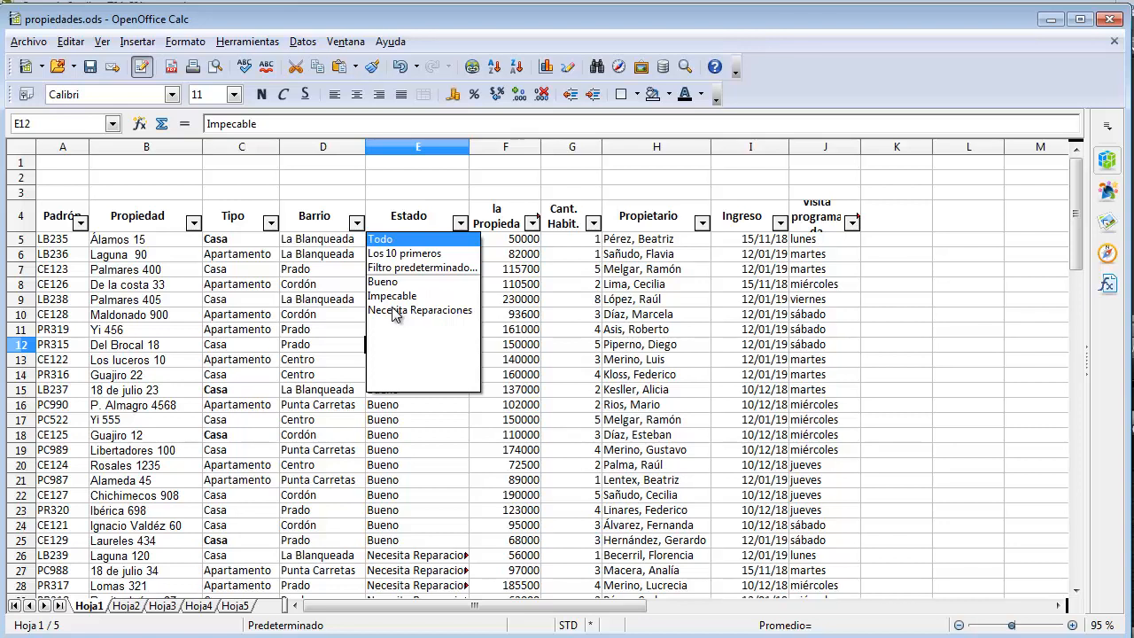
left_click(445, 269)
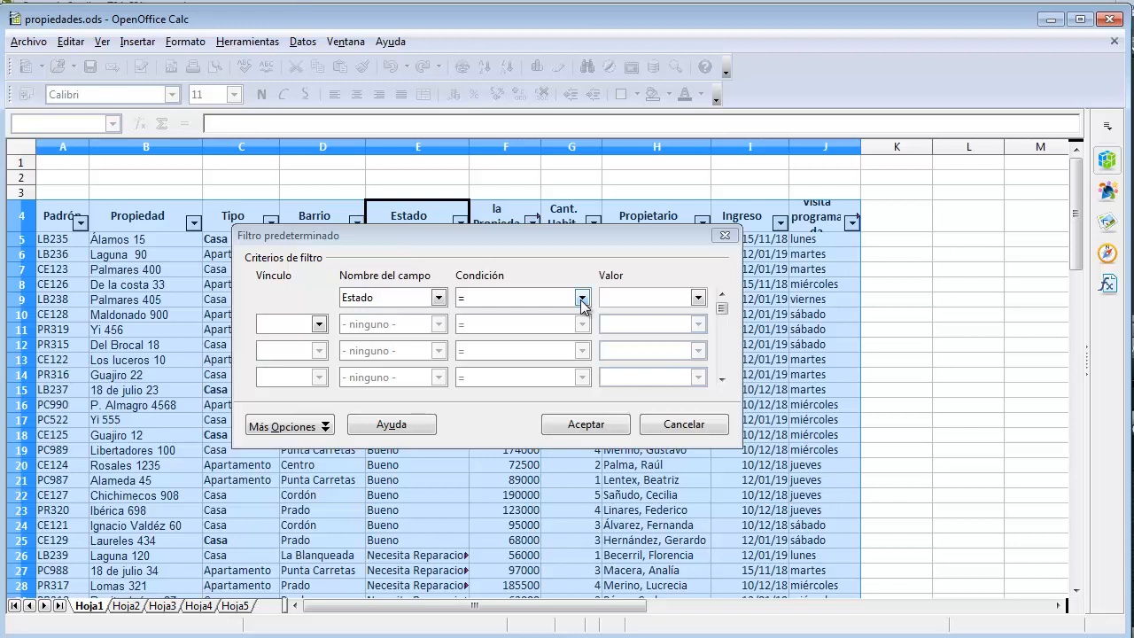
left_click(699, 298)
left_click(623, 344)
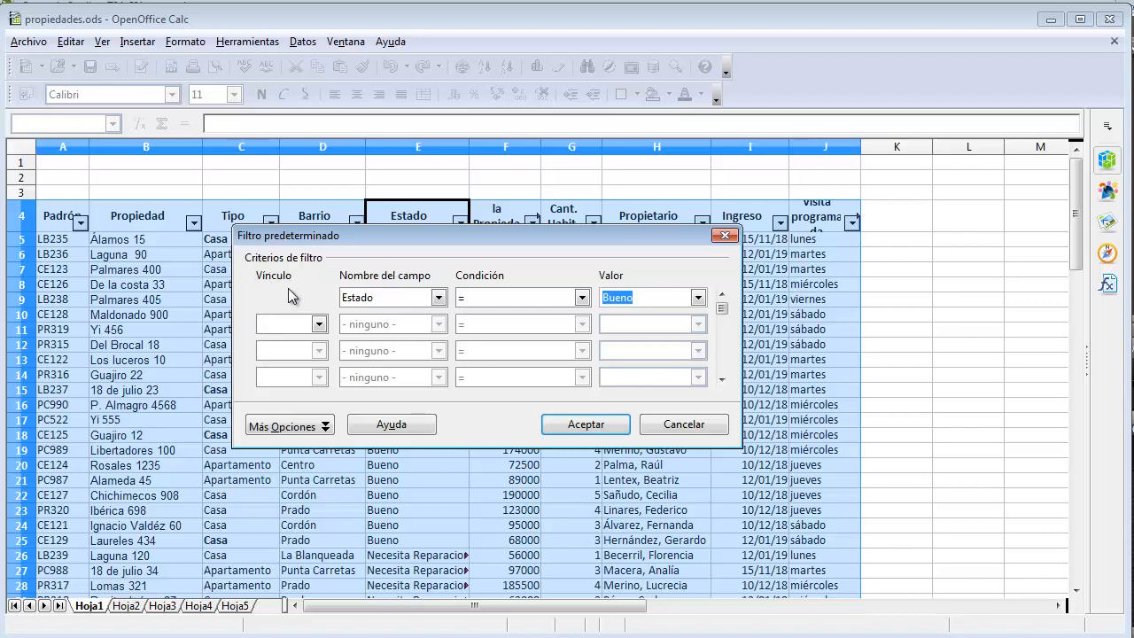
Step: Add a second criterion linked with O: Estado = Necesita Reparaciones
left_click(318, 324)
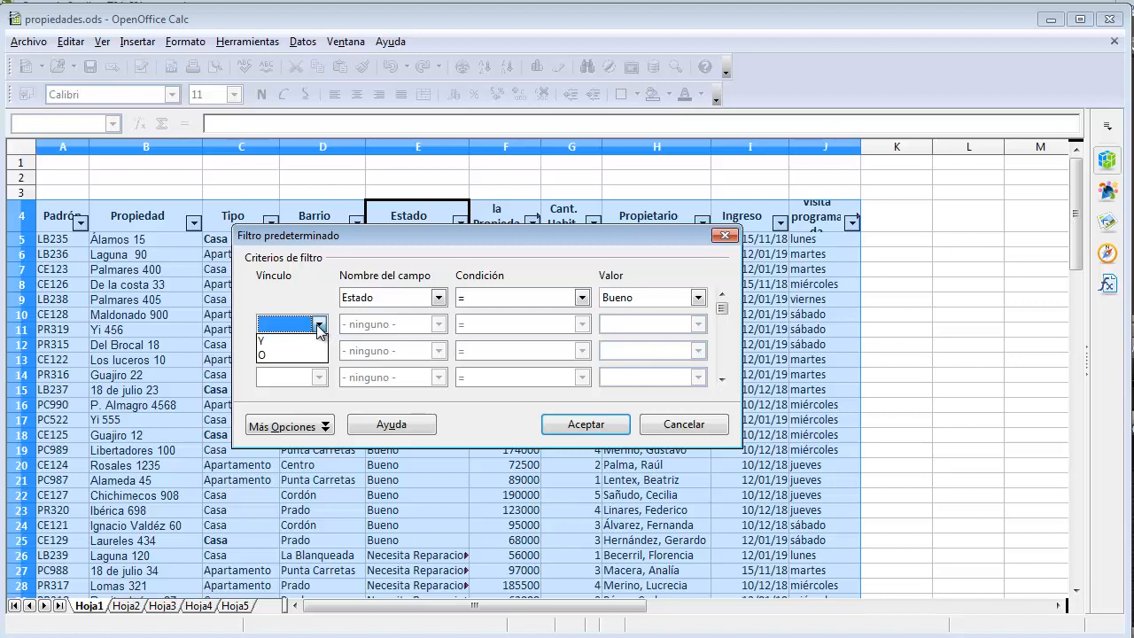
left_click(270, 356)
left_click(439, 324)
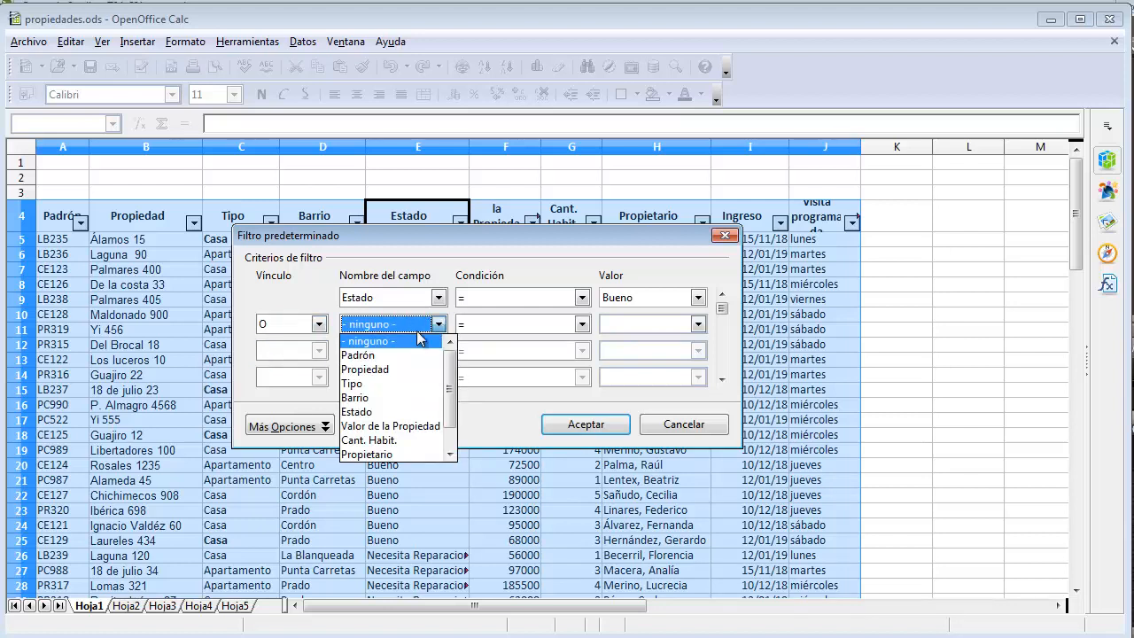
left_click(370, 414)
left_click(699, 324)
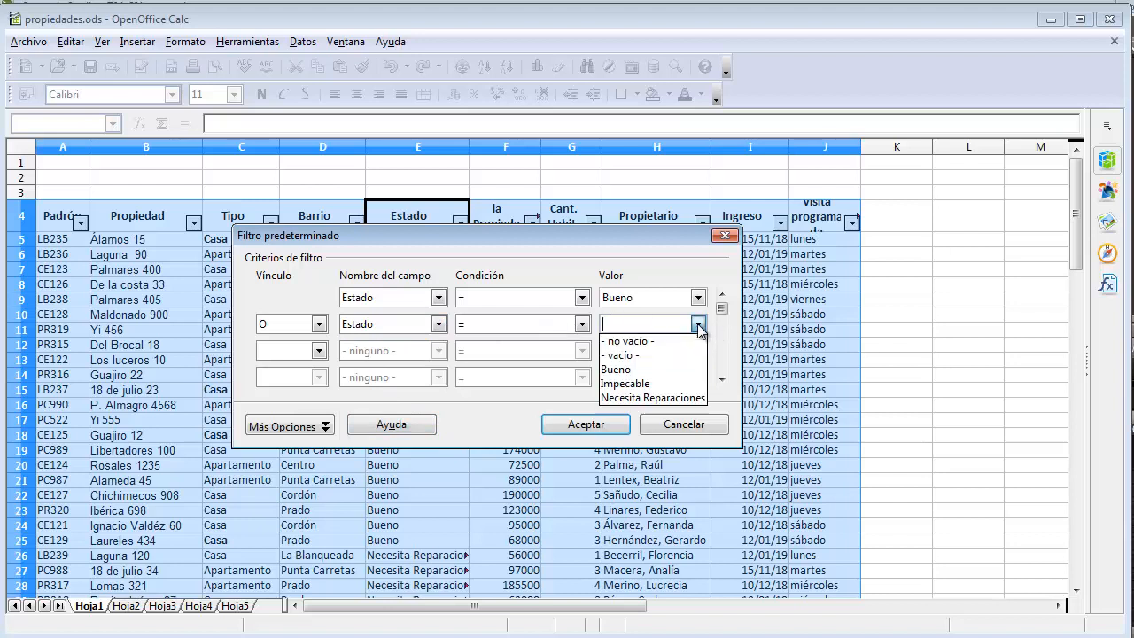
left_click(609, 399)
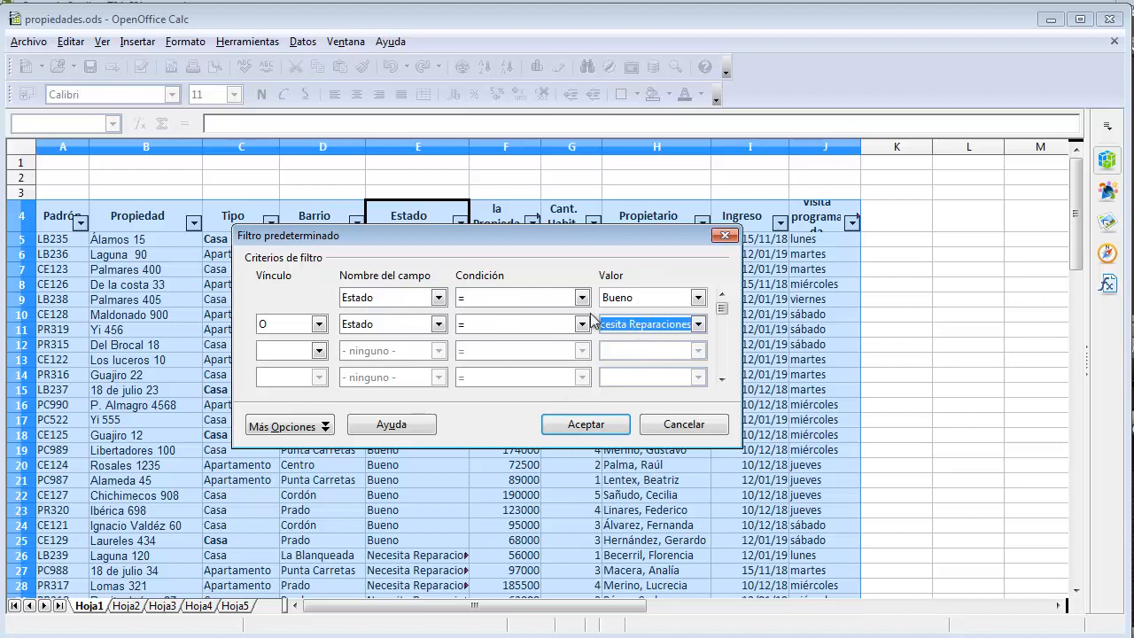
Step: Show the additional filter options, enable copying the result, and set its destination to cell A39 of Hoja1
left_click(323, 429)
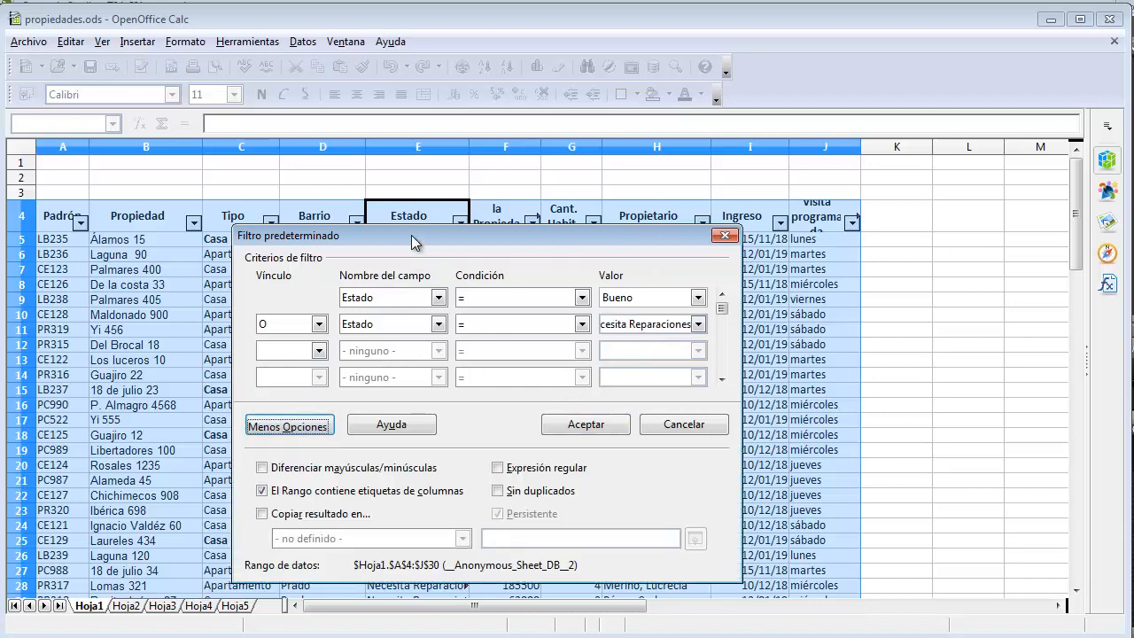
left_click_drag(412, 240, 399, 182)
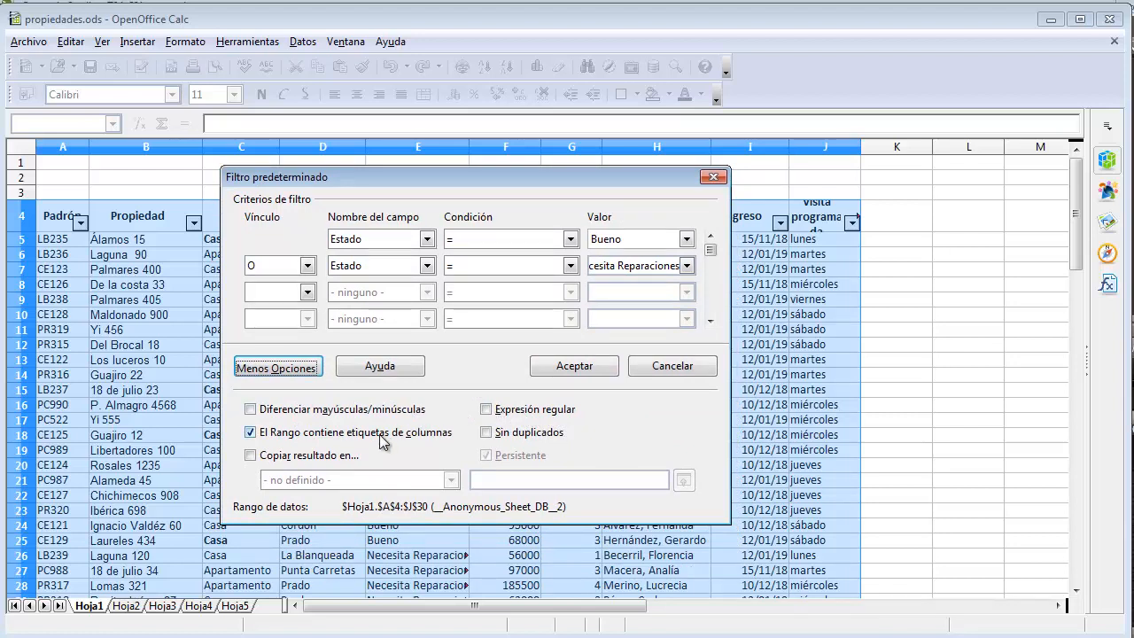
left_click(251, 455)
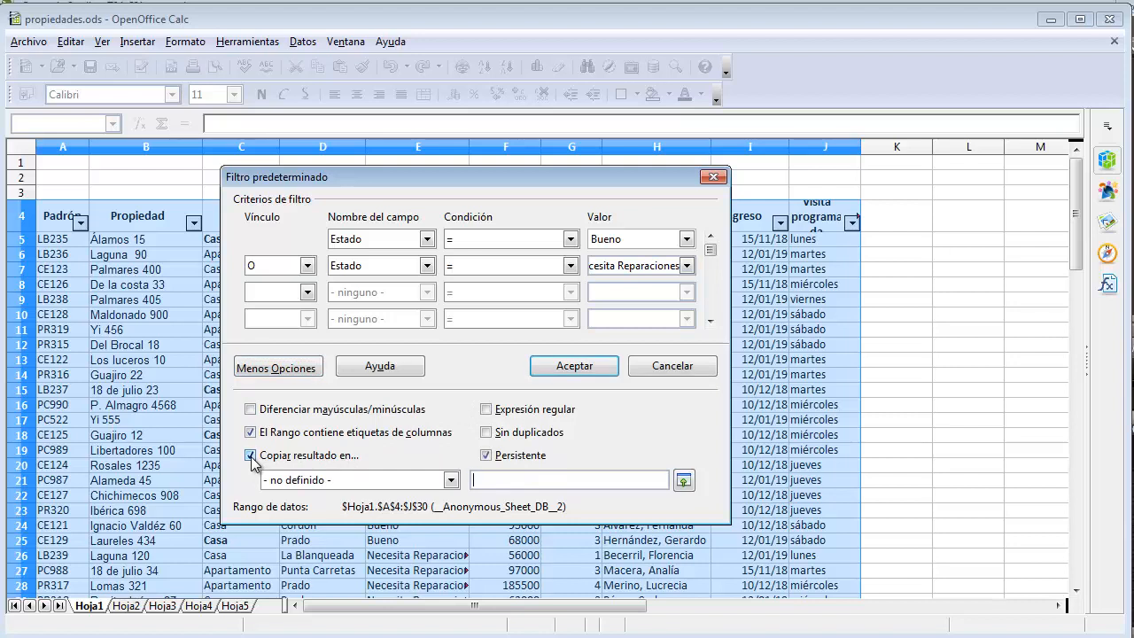
left_click(592, 479)
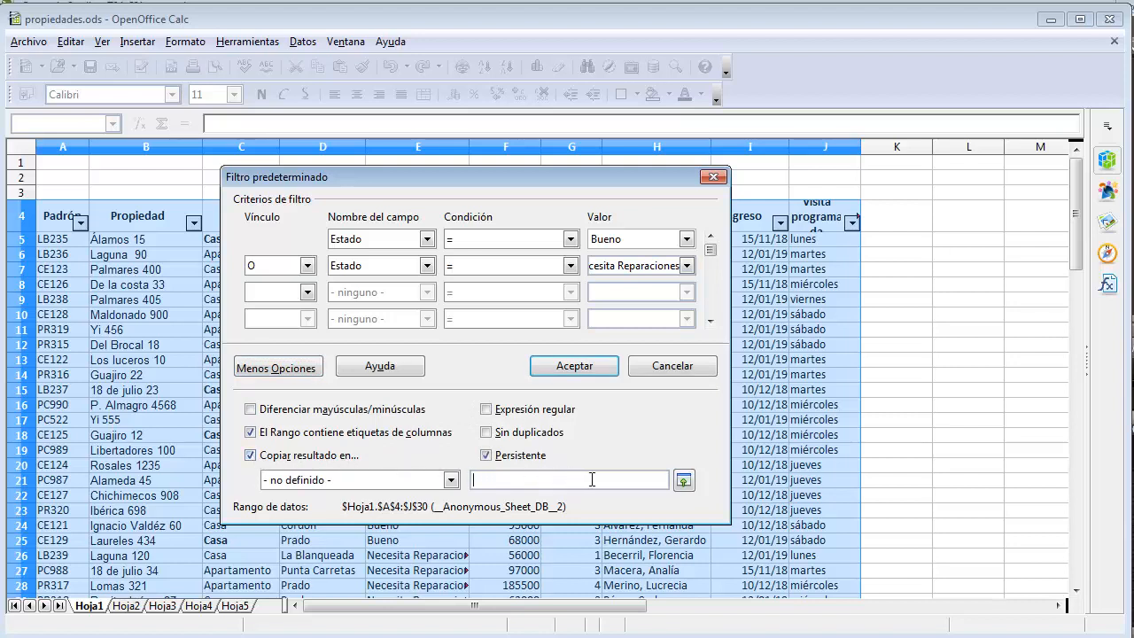
left_click(682, 481)
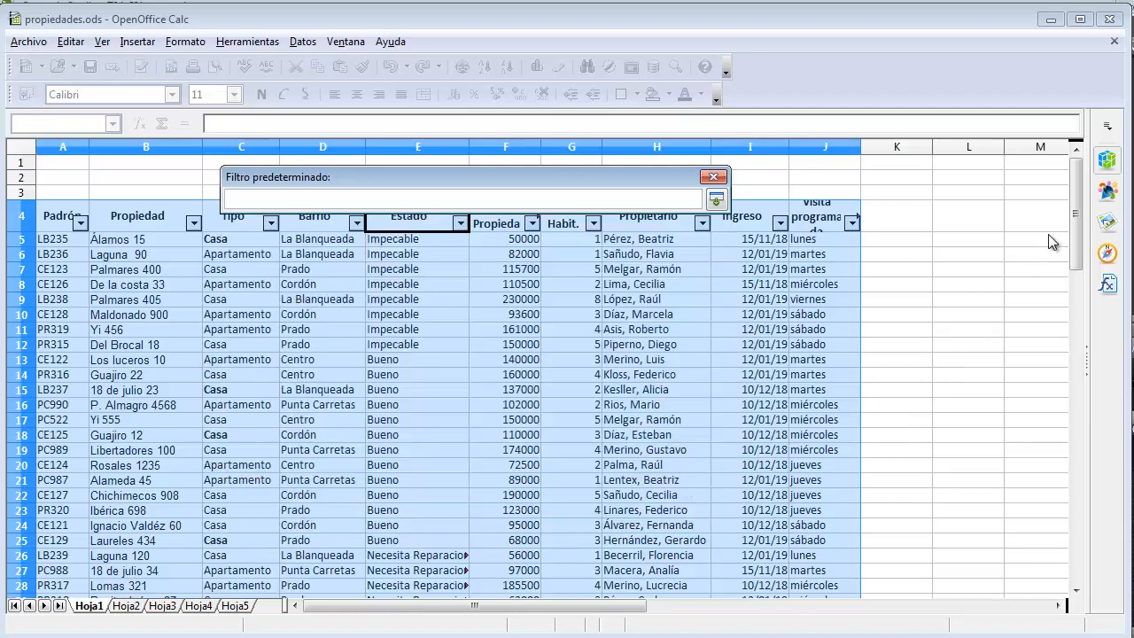
left_click_drag(1076, 239, 1076, 240)
left_click_drag(1079, 280, 1079, 328)
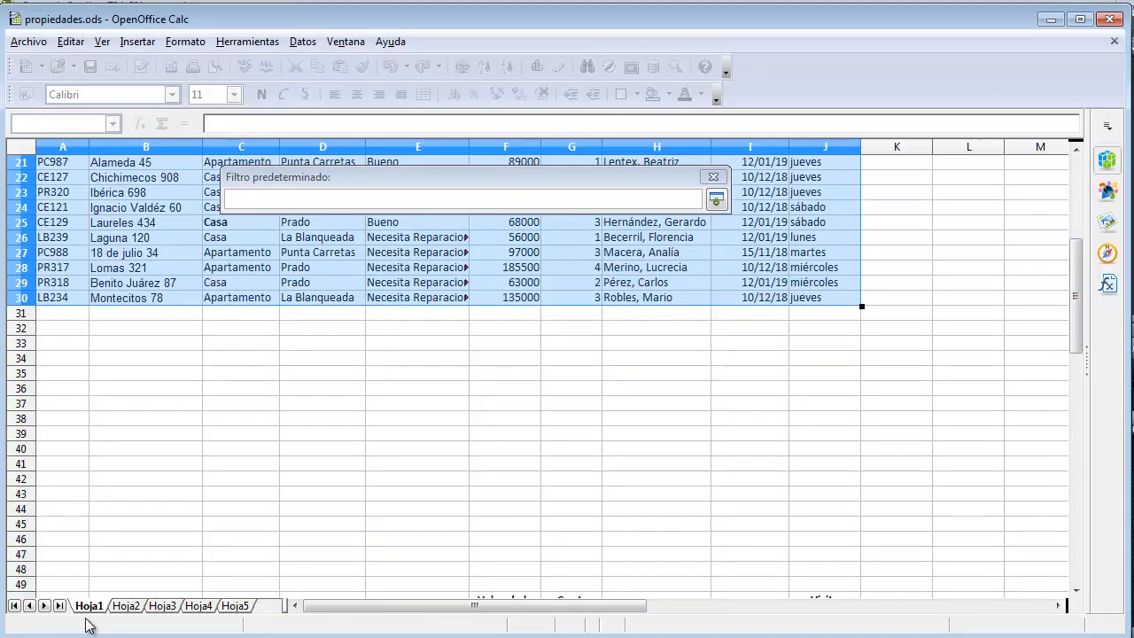
left_click(51, 436)
left_click(717, 201)
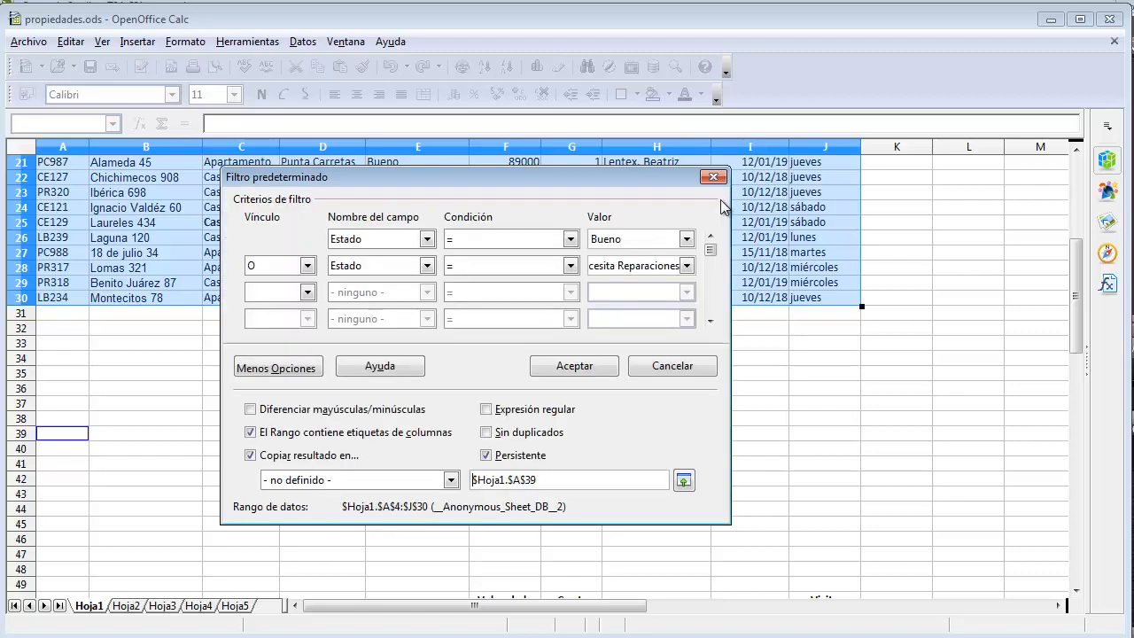
Step: Apply the Estado filter to produce the copy, and compare the copied rows with the original table
left_click(577, 365)
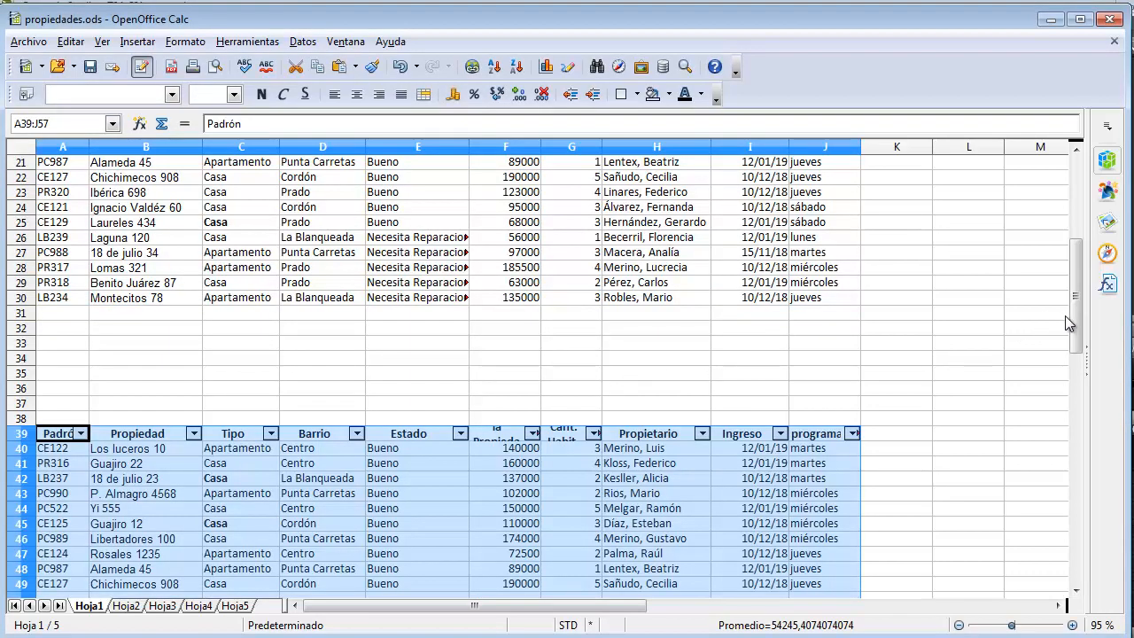
left_click_drag(1074, 322, 1082, 281)
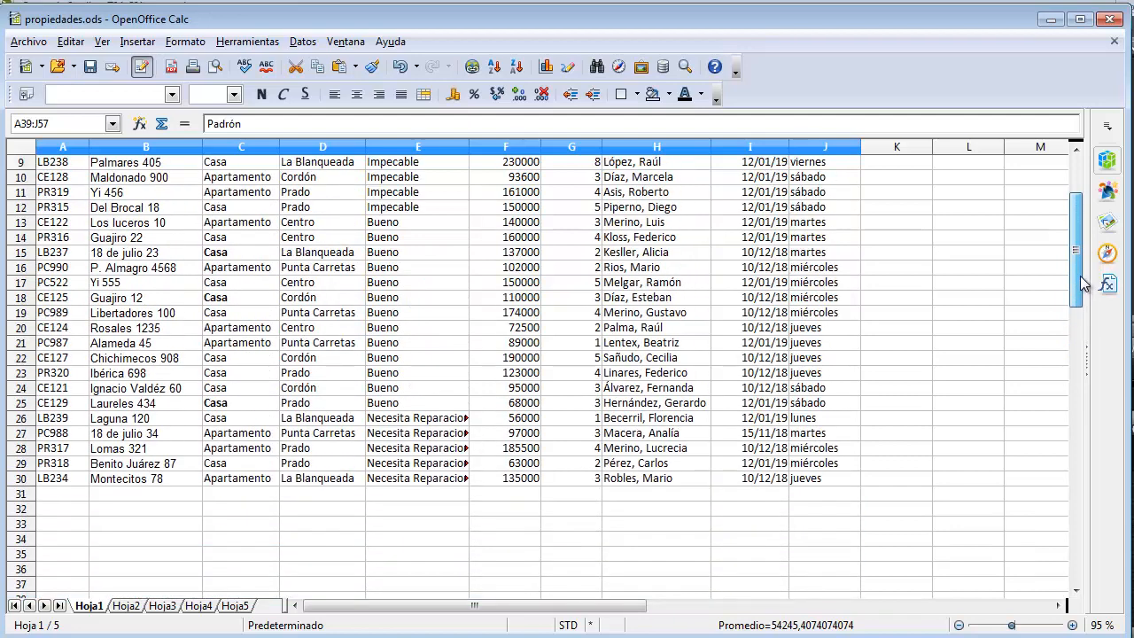
left_click_drag(1082, 282, 1088, 255)
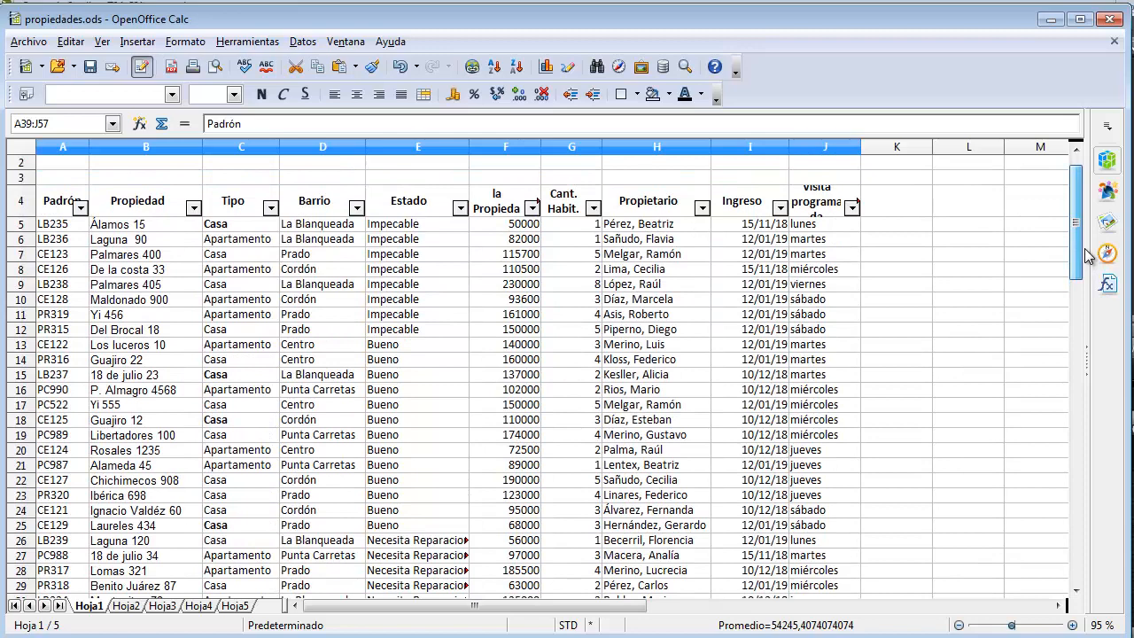
left_click_drag(1089, 255, 1080, 387)
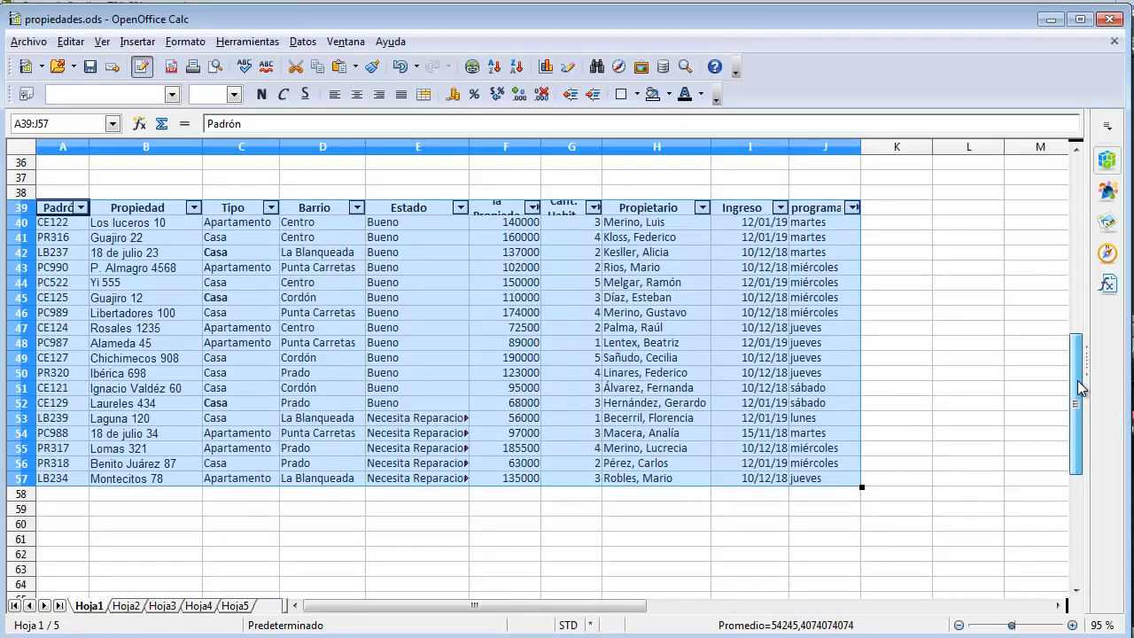
left_click_drag(1077, 380, 1089, 362)
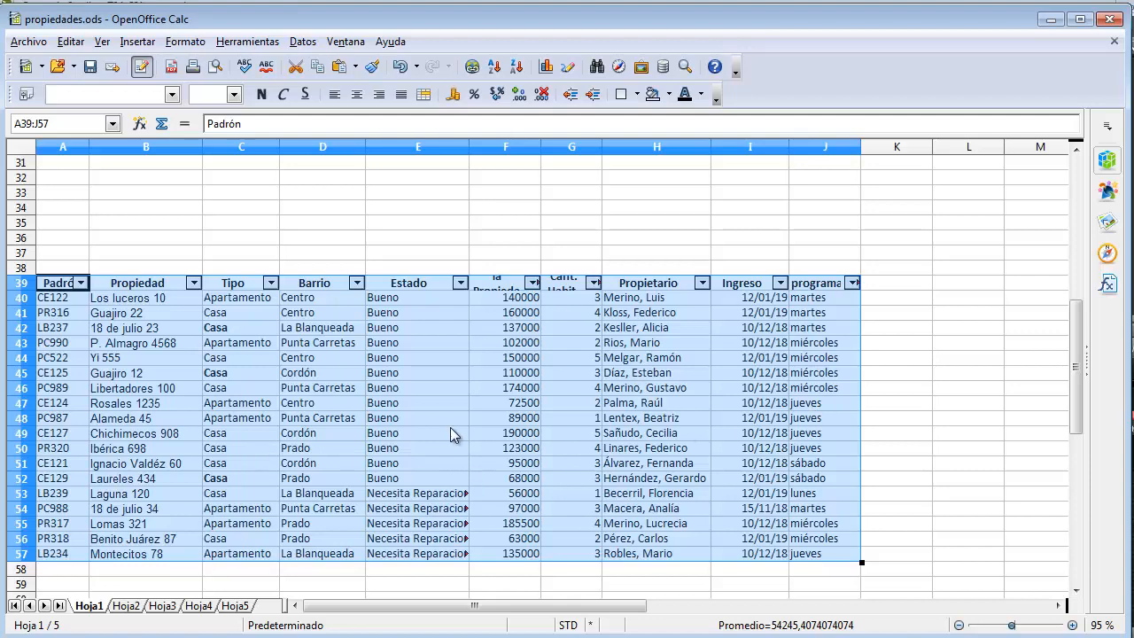
Step: Clear the contents of B35:B37, the Barrio column of the criteria table below the property table
left_click_drag(1076, 401, 1072, 376)
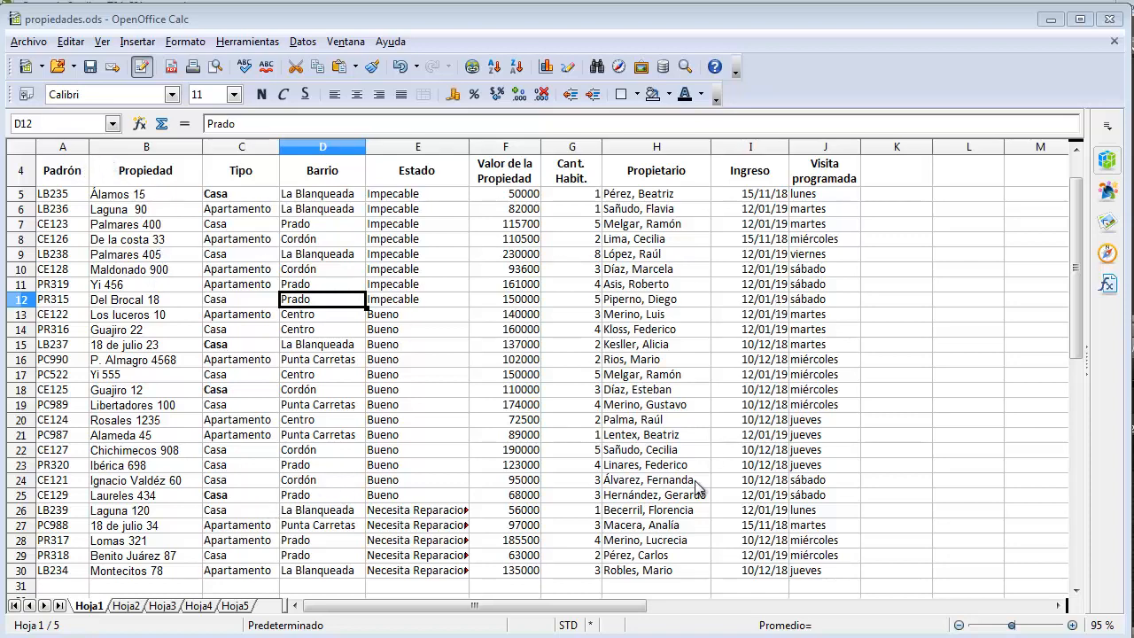
left_click_drag(1073, 334, 1069, 392)
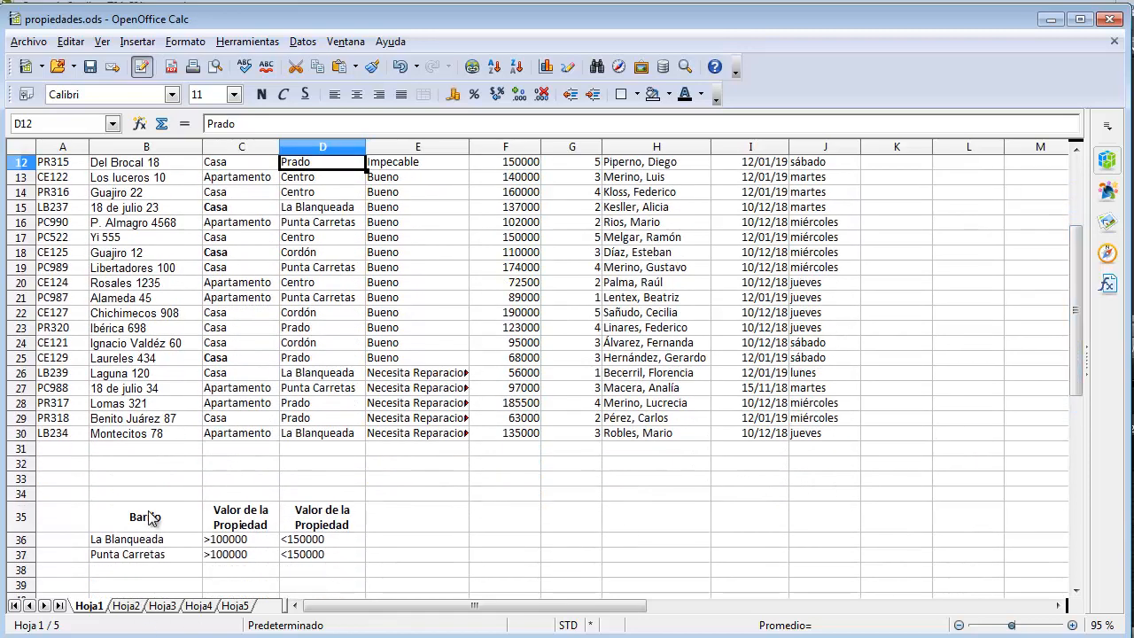
left_click_drag(152, 516, 332, 565)
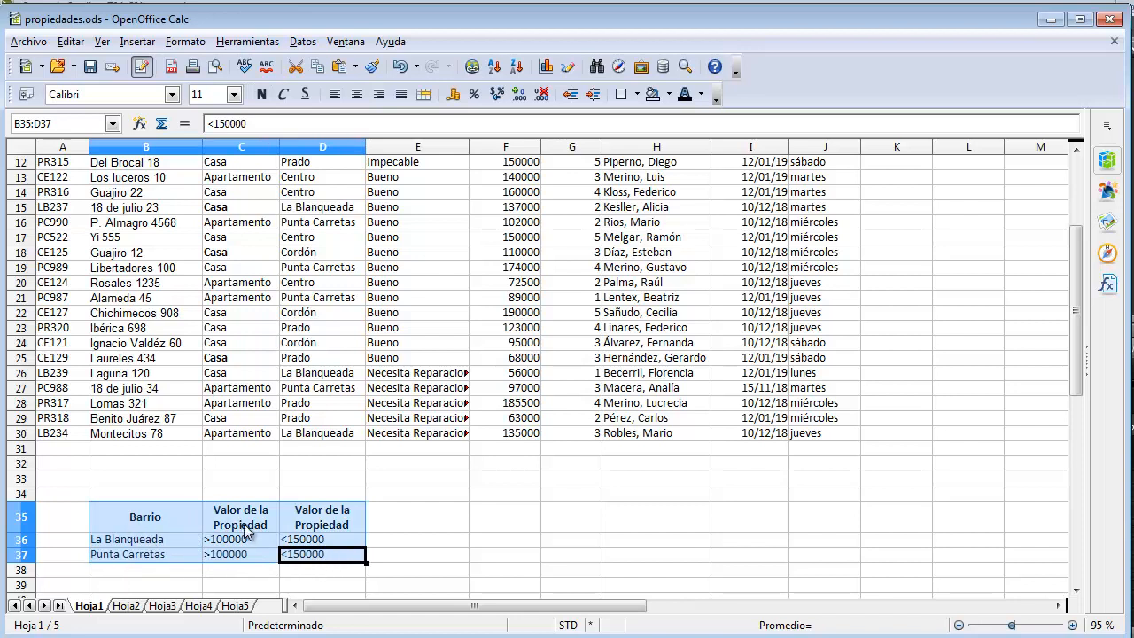
left_click(155, 512)
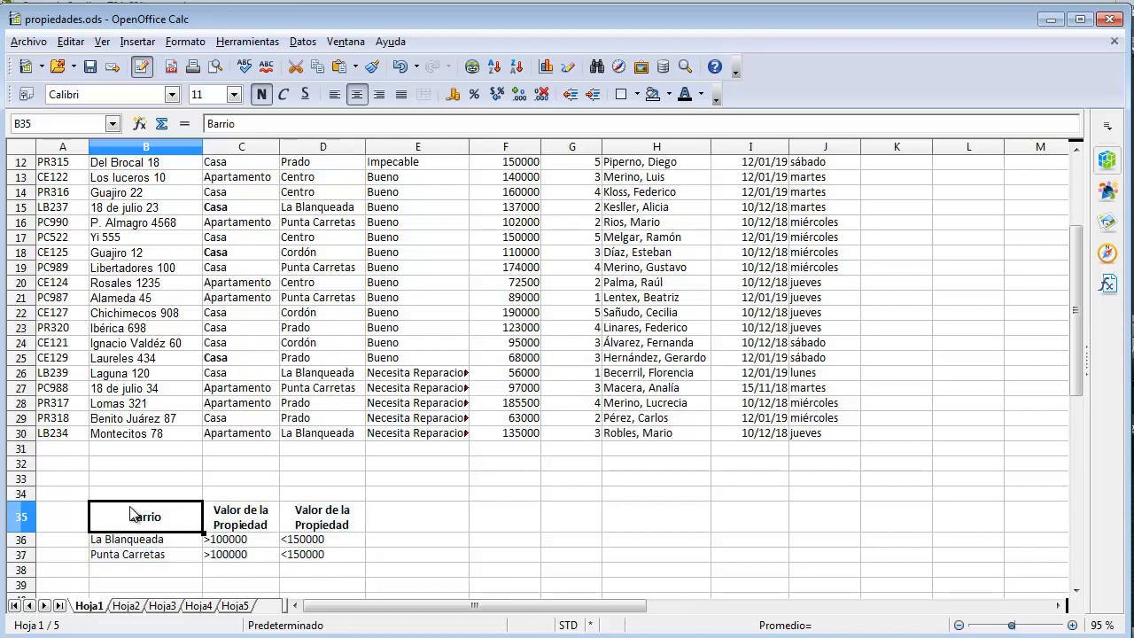
left_click_drag(139, 519, 139, 551)
key("ctrl+c")
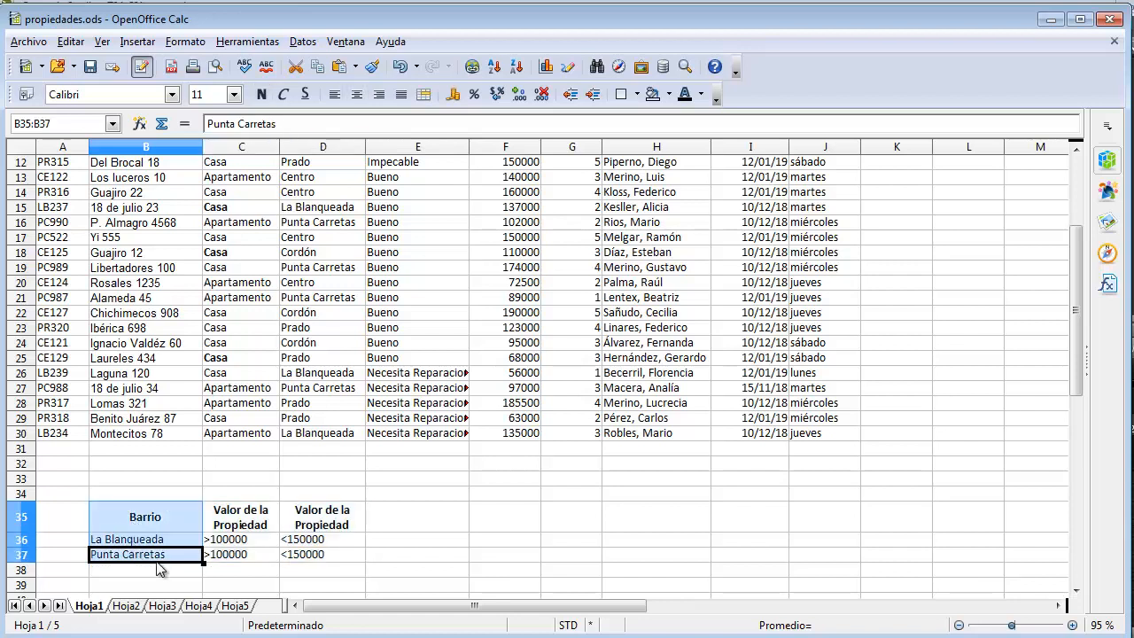
key("Delete")
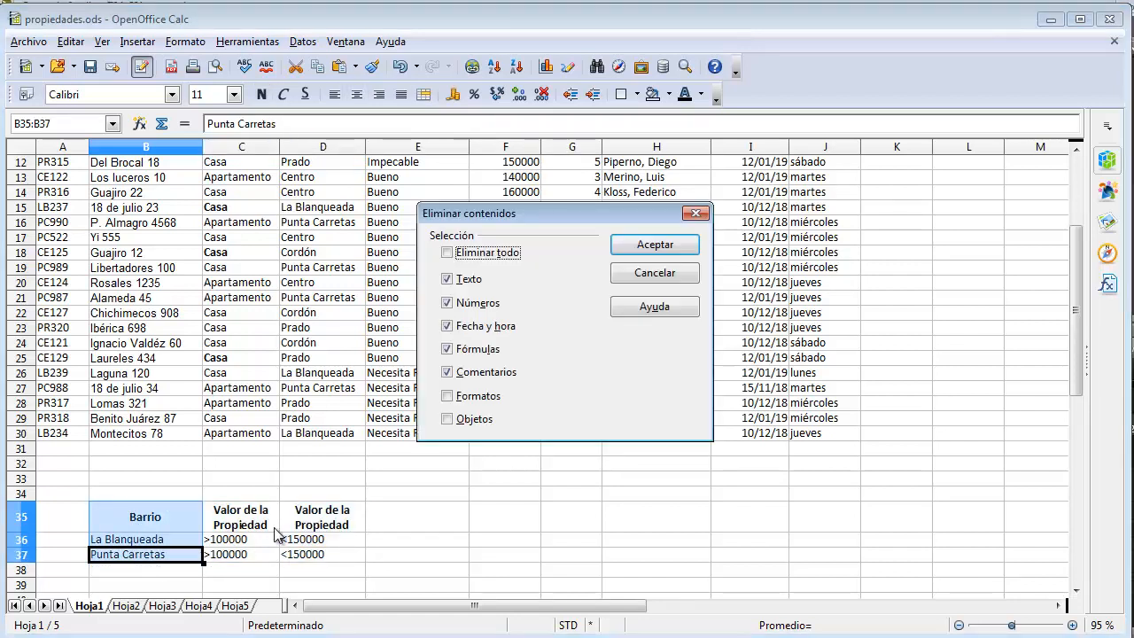
left_click(668, 247)
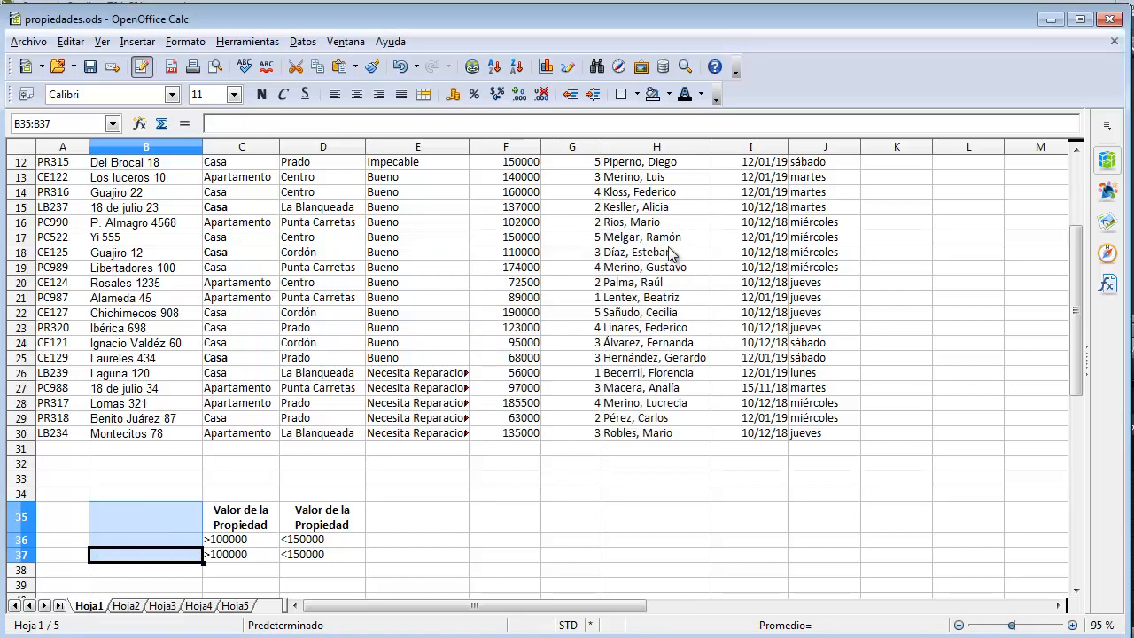
Step: Copy the Barrio header from D4 of the property table into B35 of the criteria table
left_click_drag(1078, 350, 1080, 284)
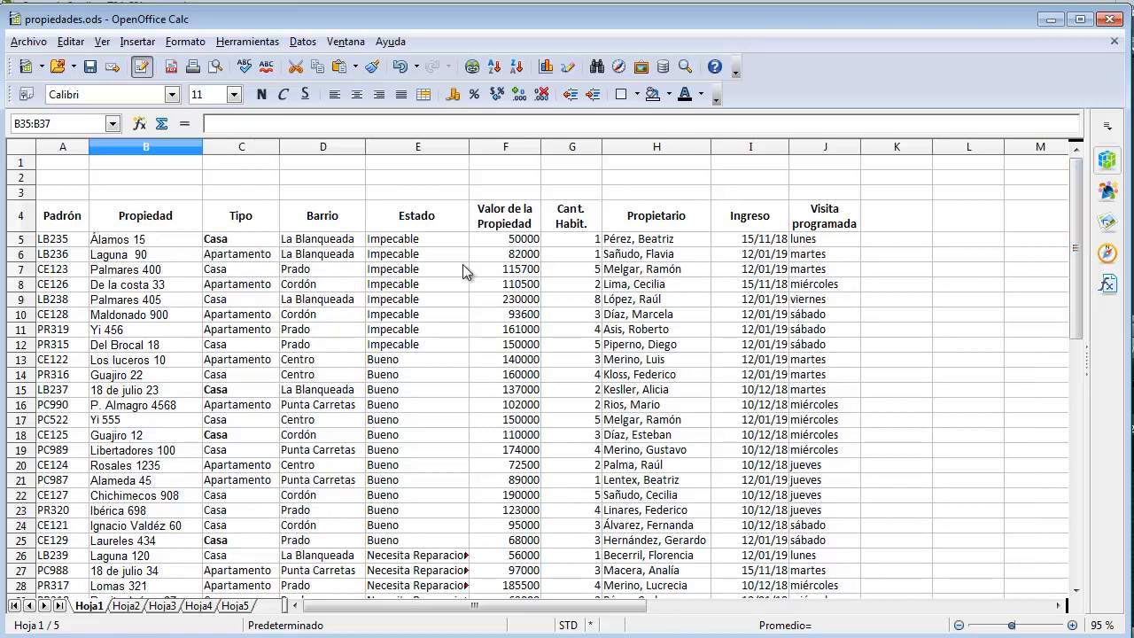
left_click(323, 229)
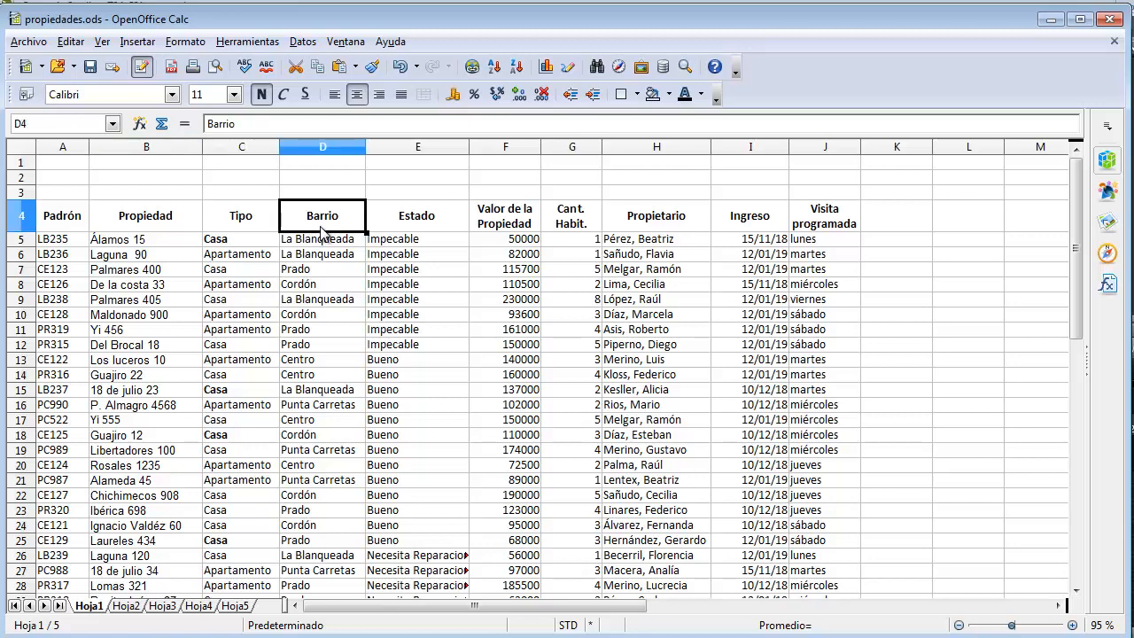
scroll(1030, 412, "down", 5)
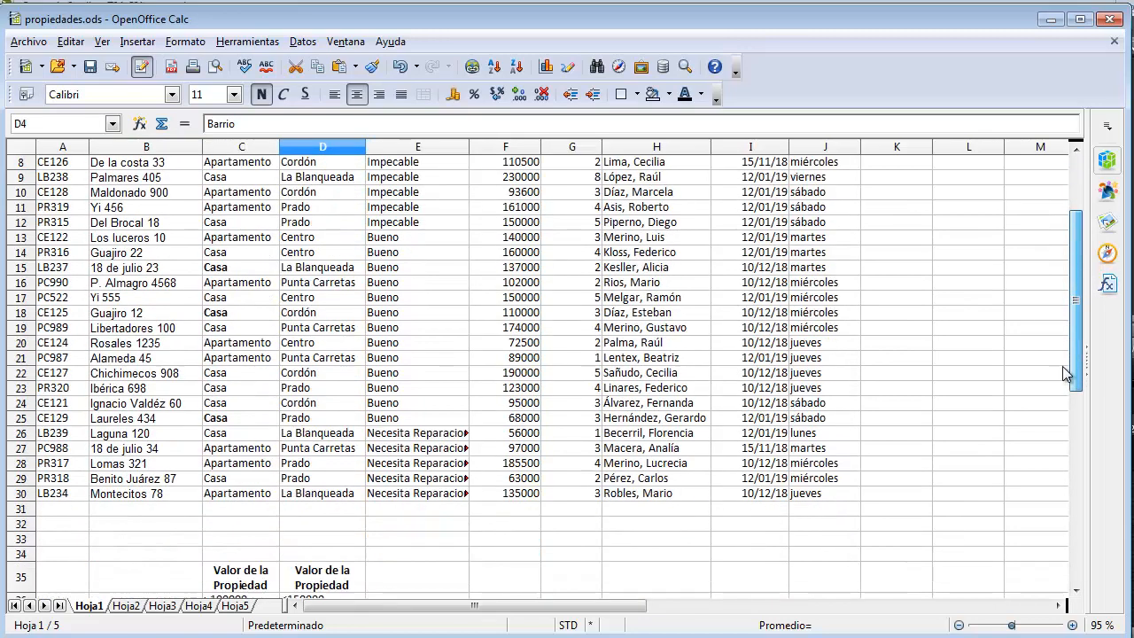
left_click(154, 453)
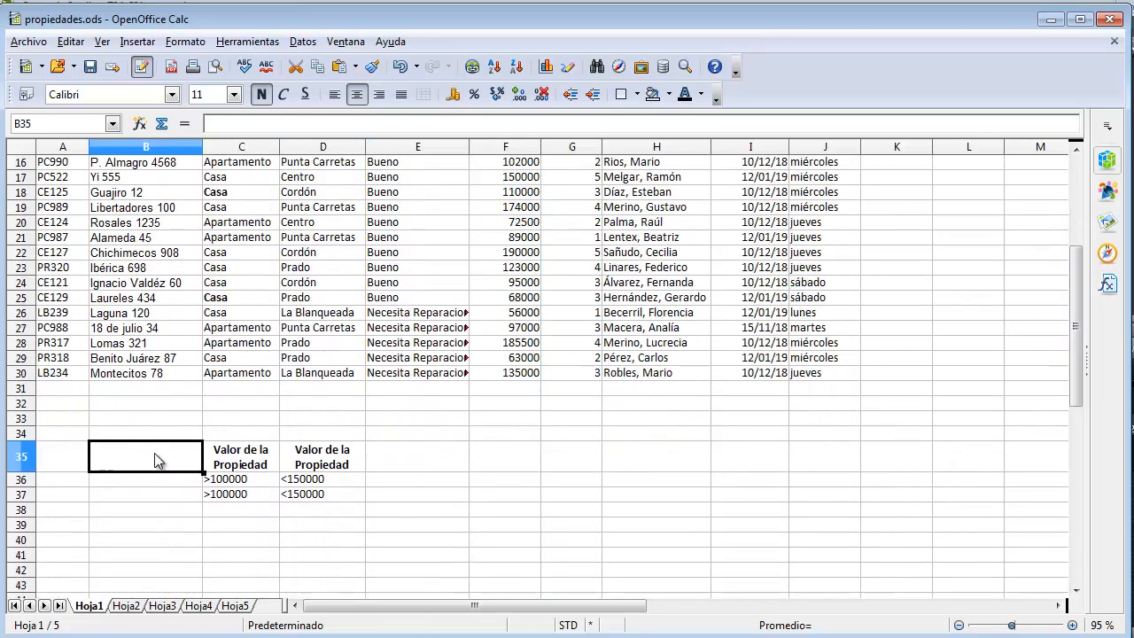
key("ctrl+v")
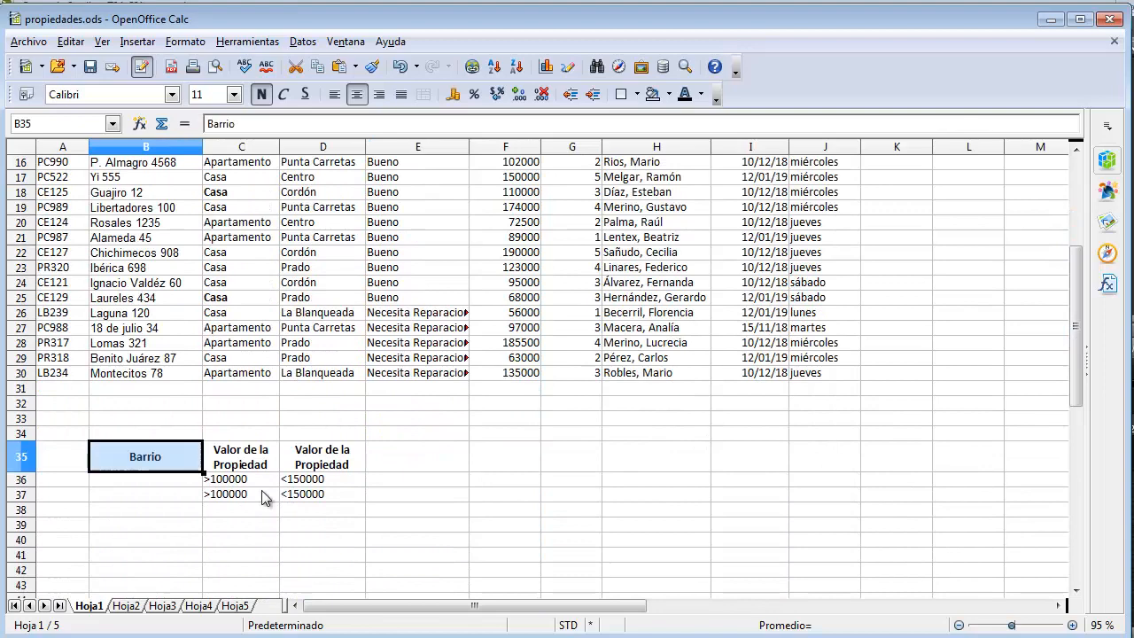
Step: Copy La Blanqueada and Punta Carretas from D15:D16 into B36:B37 under the criteria table's Barrio header
left_click_drag(1077, 406, 1079, 340)
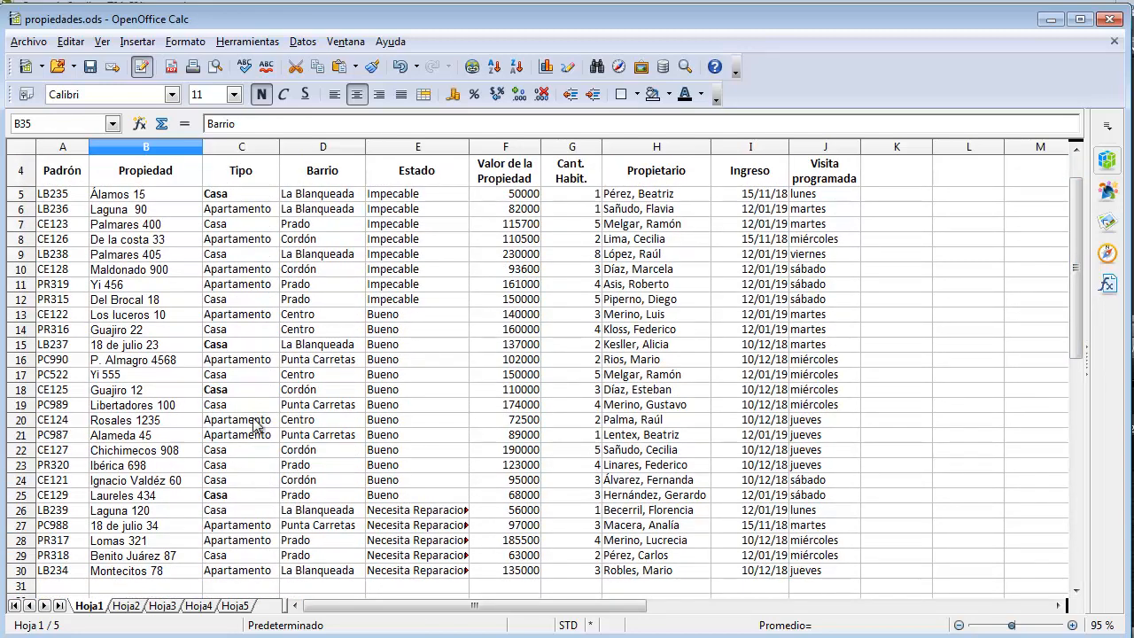
left_click_drag(347, 346, 336, 365)
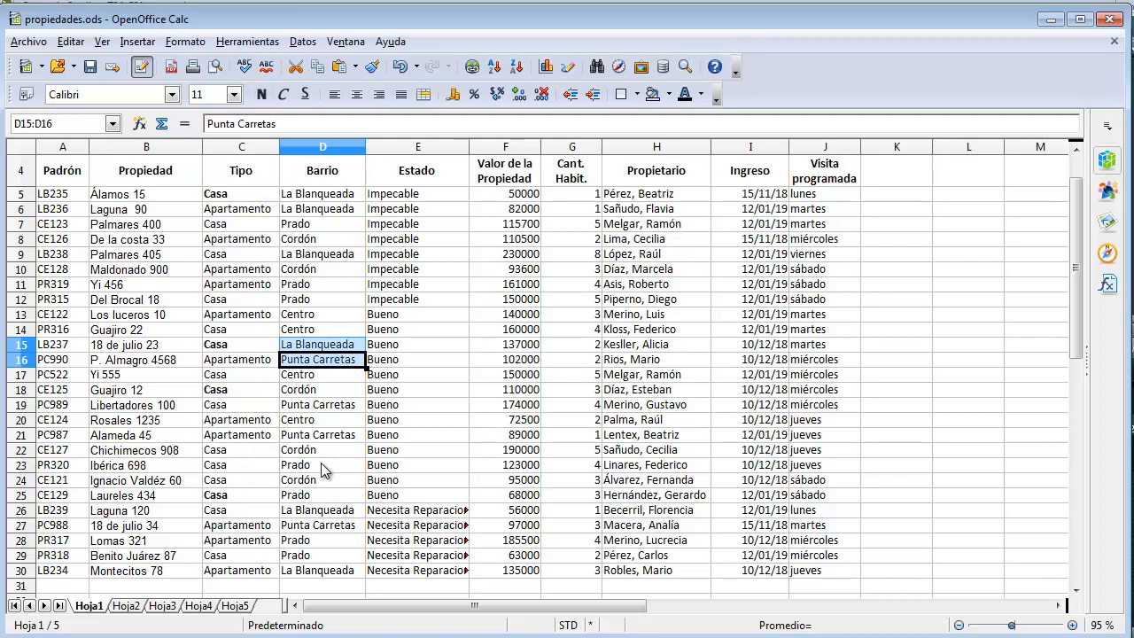
left_click_drag(1076, 358, 1068, 431)
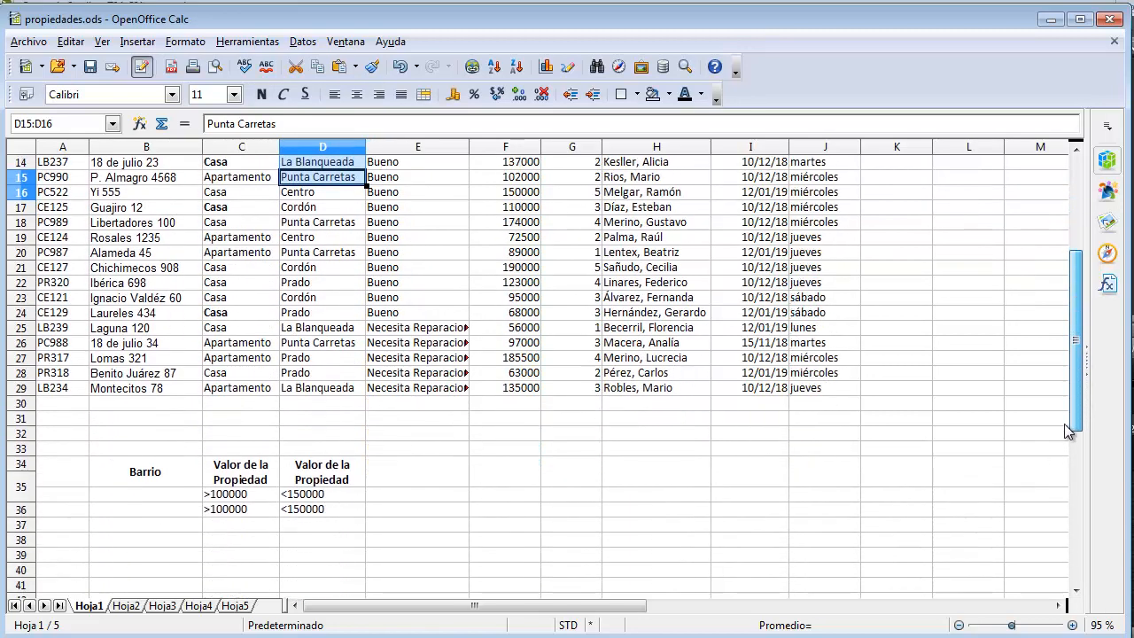
left_click(141, 477)
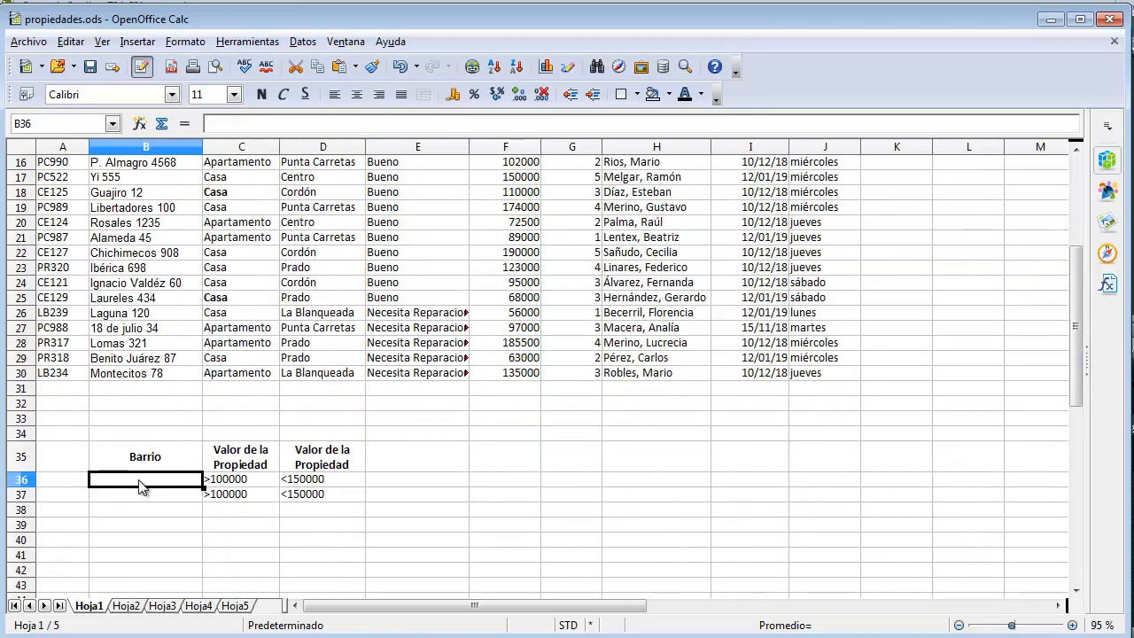
key("ctrl+v")
left_click(152, 512)
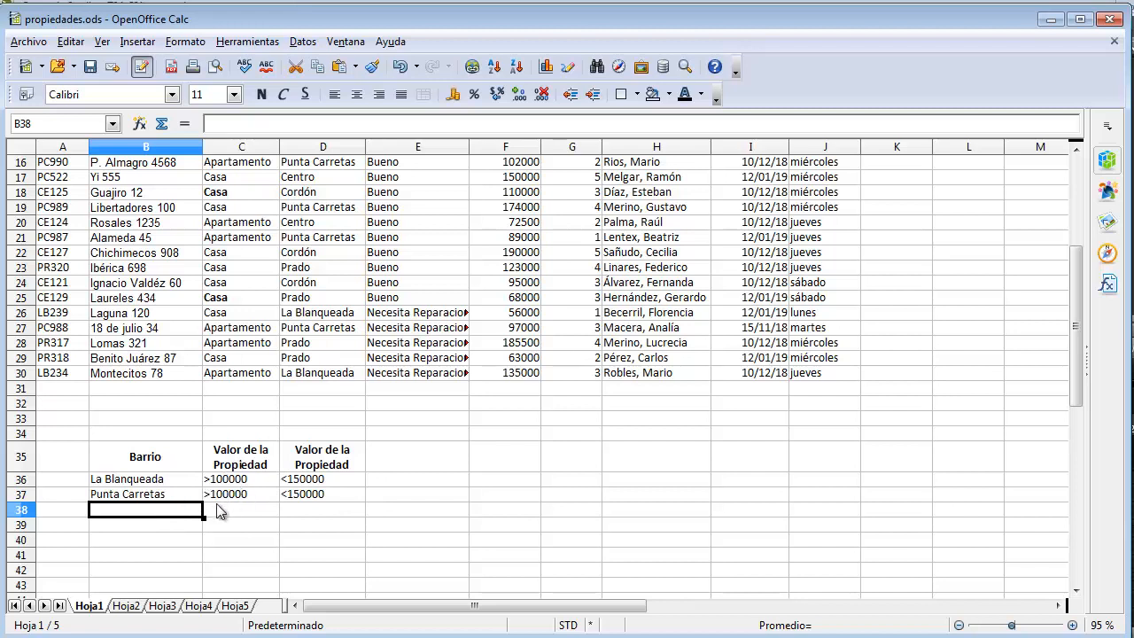
Step: Examine how the Barrio and Valor de la Propiedad conditions combine within each criteria row and between rows 36 and 37
left_click(113, 483)
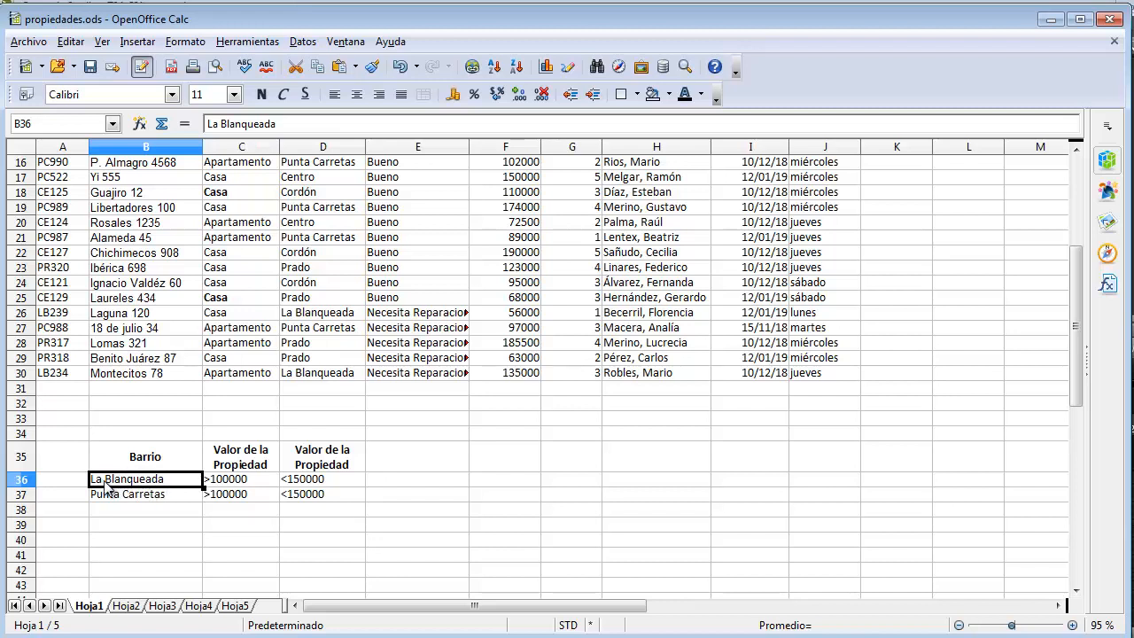
left_click(220, 482)
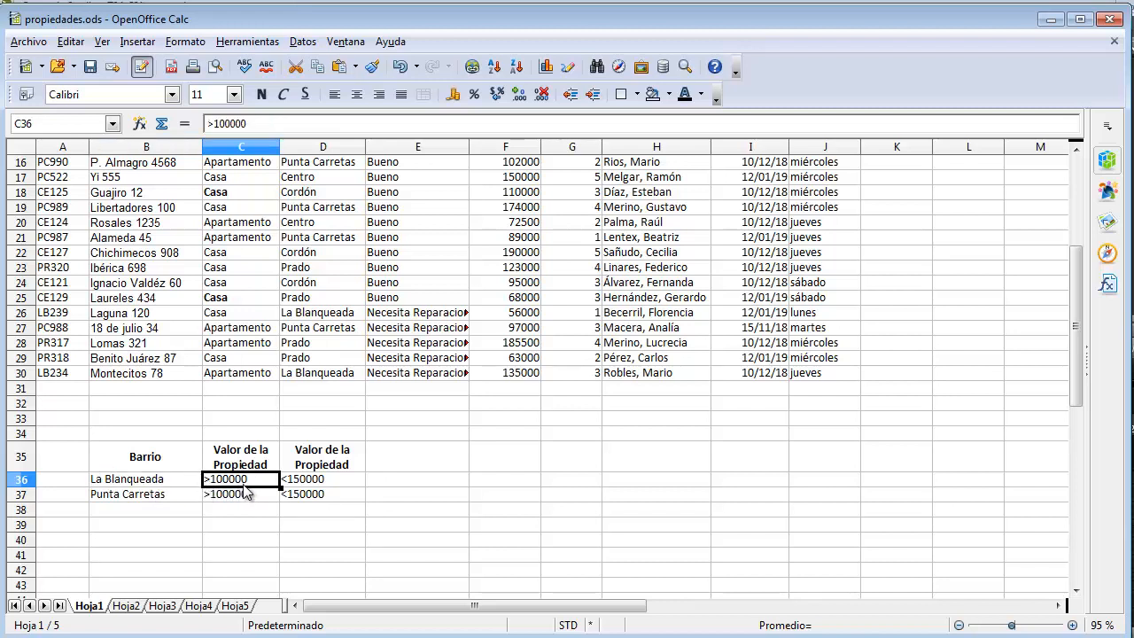
left_click(334, 482)
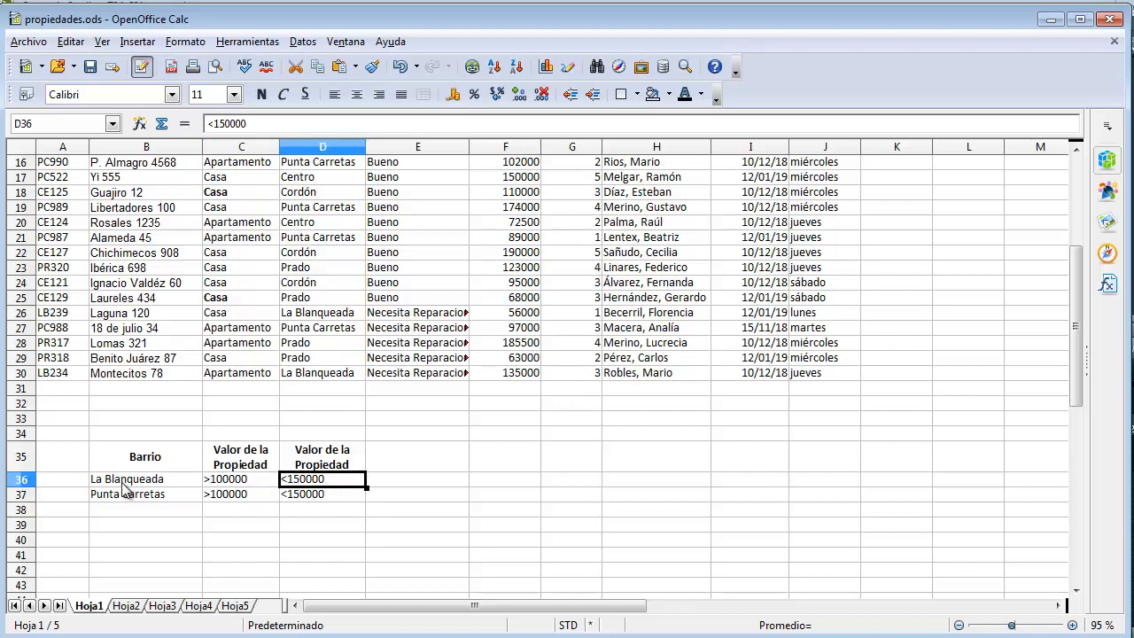
left_click_drag(126, 485, 317, 486)
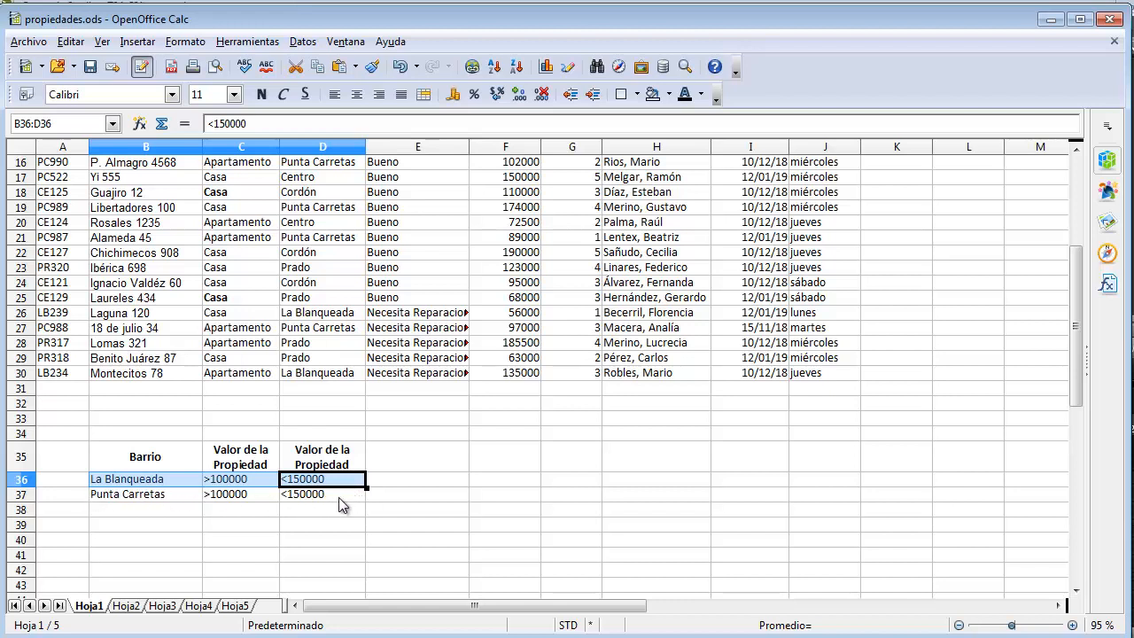
left_click(128, 500)
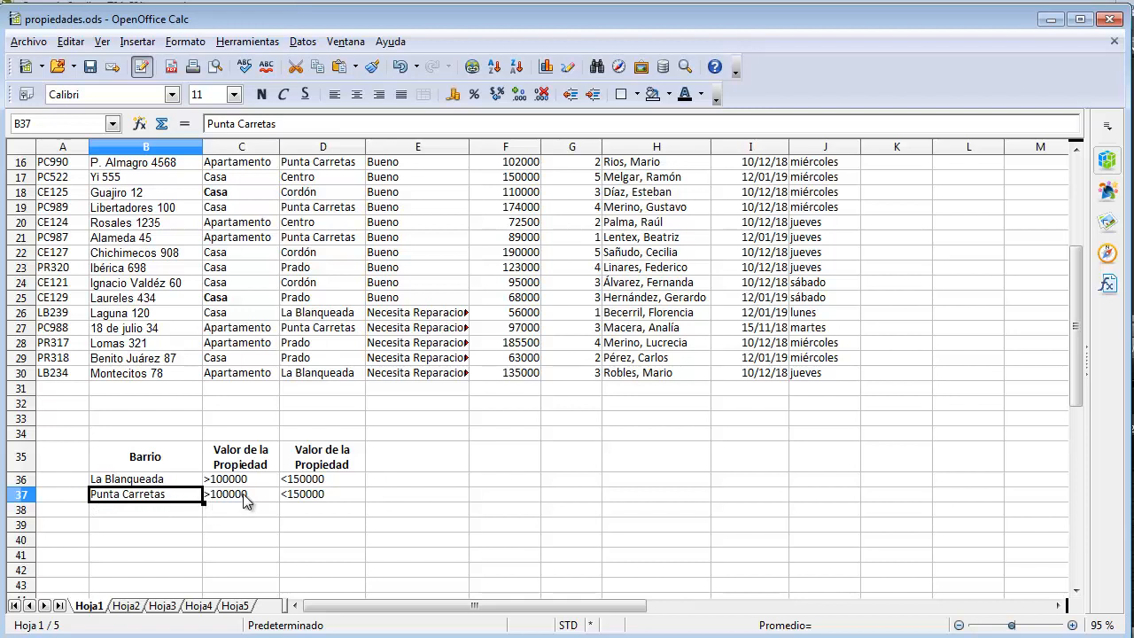
left_click(342, 495)
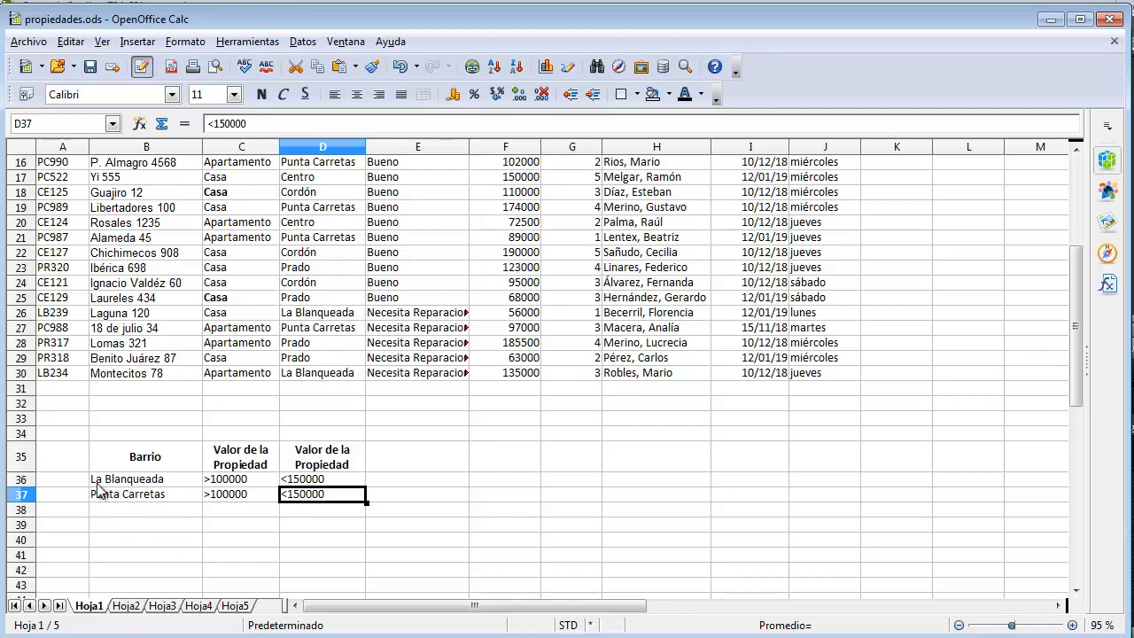
left_click_drag(100, 479, 321, 488)
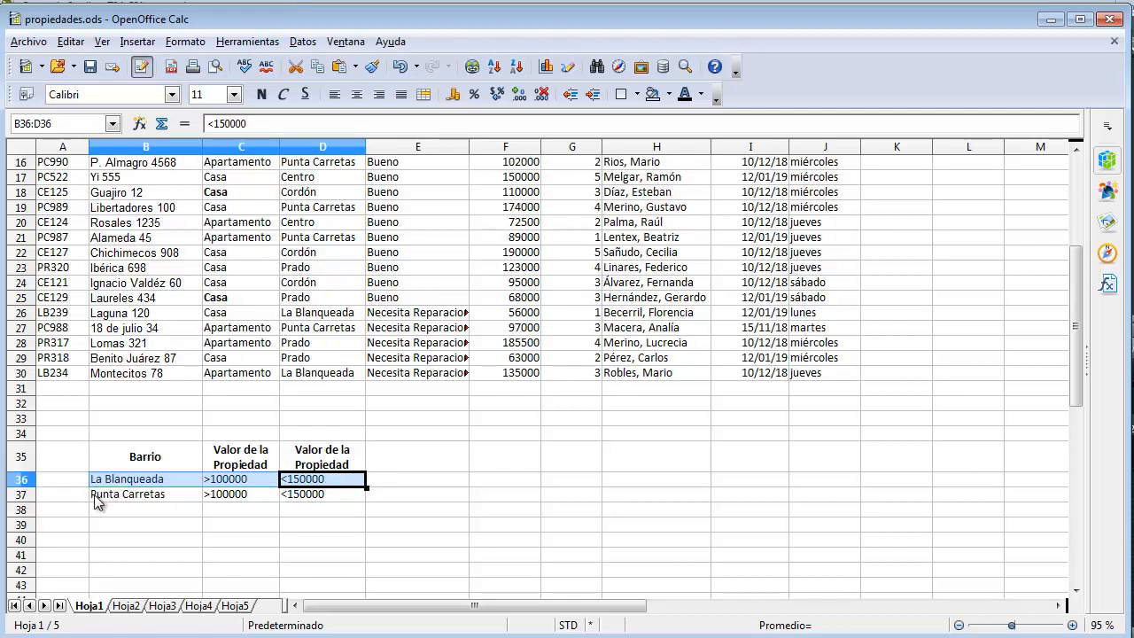
left_click_drag(98, 502, 325, 500)
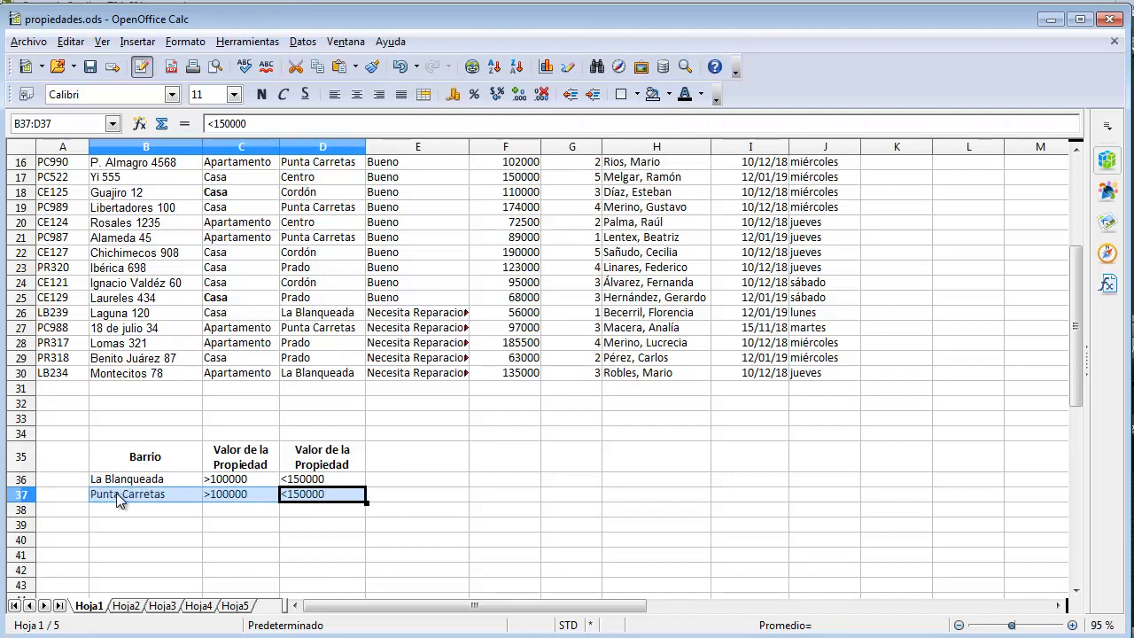
left_click(100, 479)
left_click(108, 496)
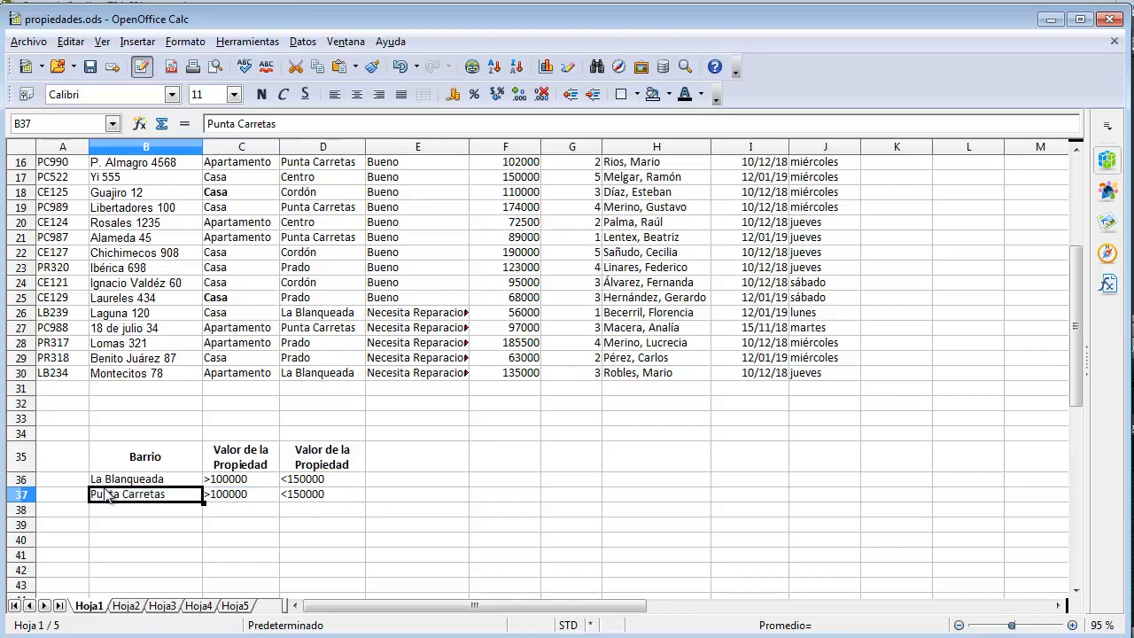
left_click(107, 480)
left_click(105, 495)
Step: Start a Filtro avanzado on the property table, set its criteria range to $Hoja1.$B$35:$D$37, and show the additional options
left_click_drag(1078, 367, 1078, 287)
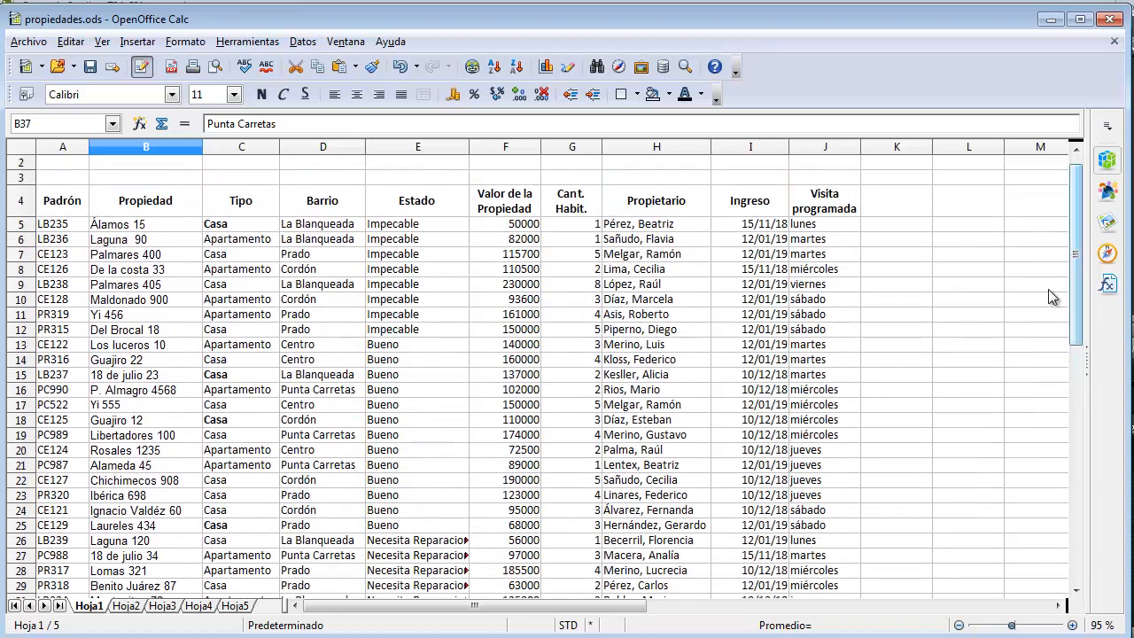
left_click(315, 315)
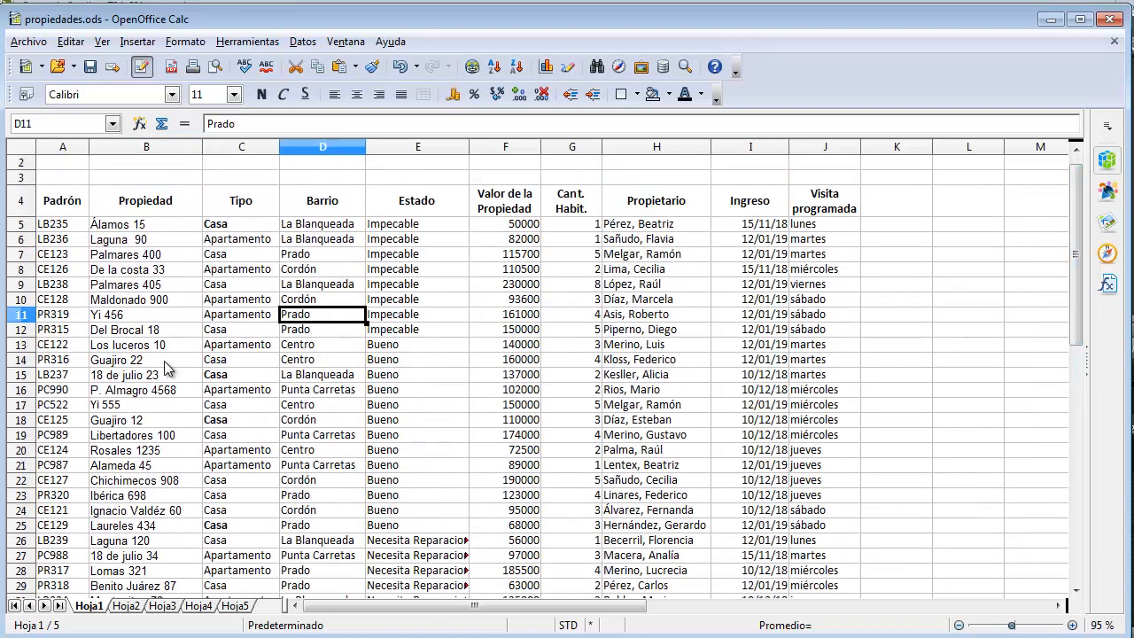
left_click(313, 46)
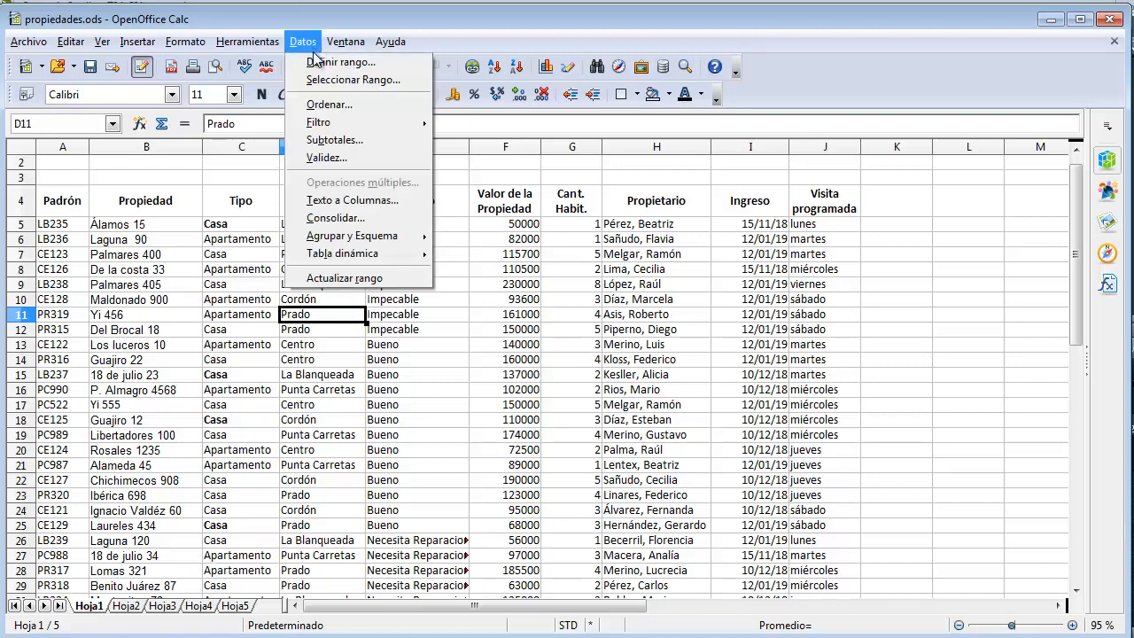
mouse_move(325, 127)
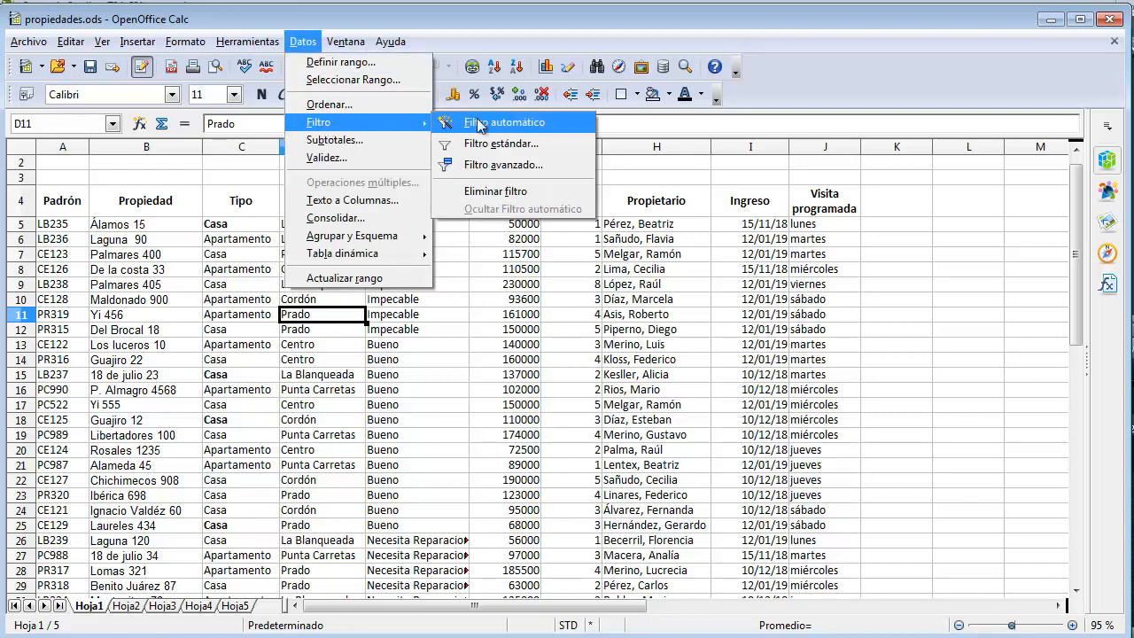
left_click(504, 164)
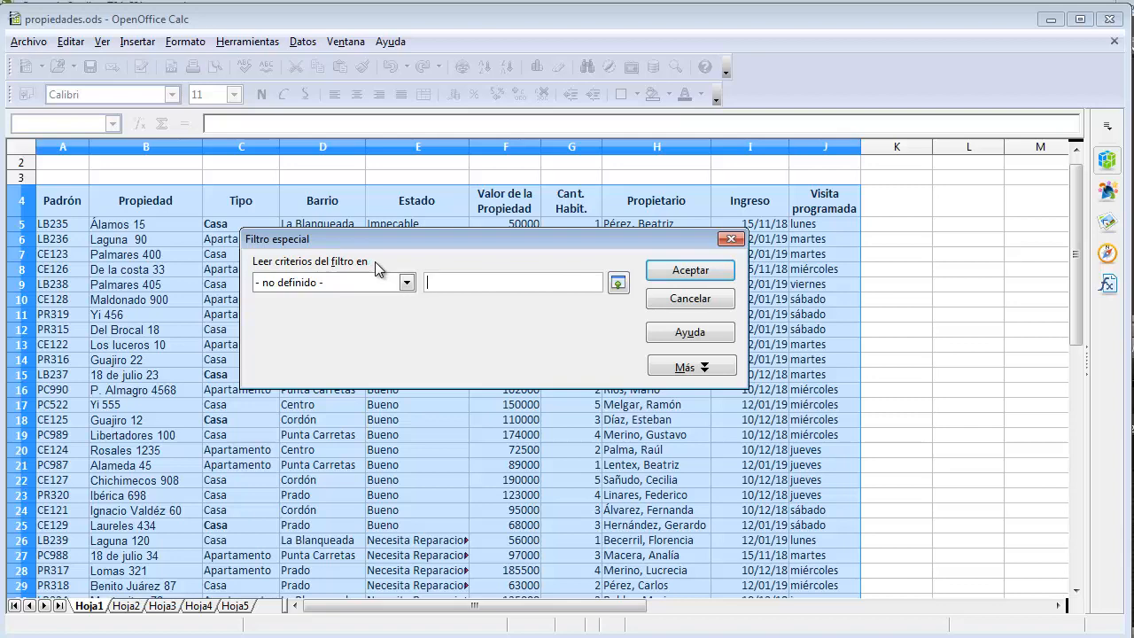
left_click(618, 284)
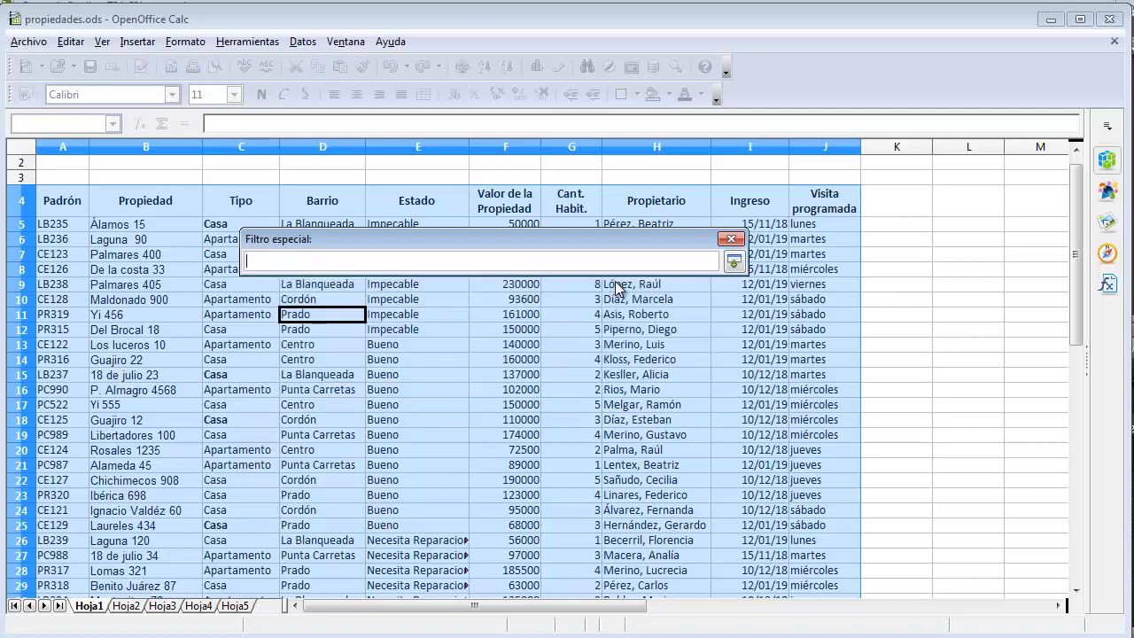
left_click_drag(1074, 302, 903, 422)
left_click(139, 418)
left_click_drag(139, 418, 318, 455)
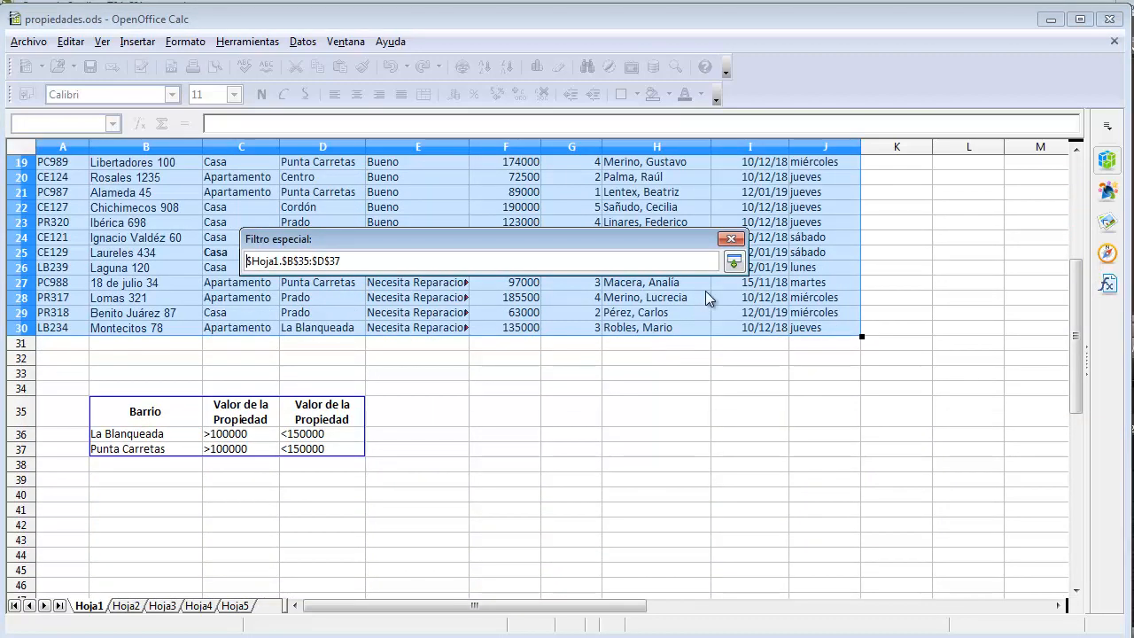
left_click(733, 261)
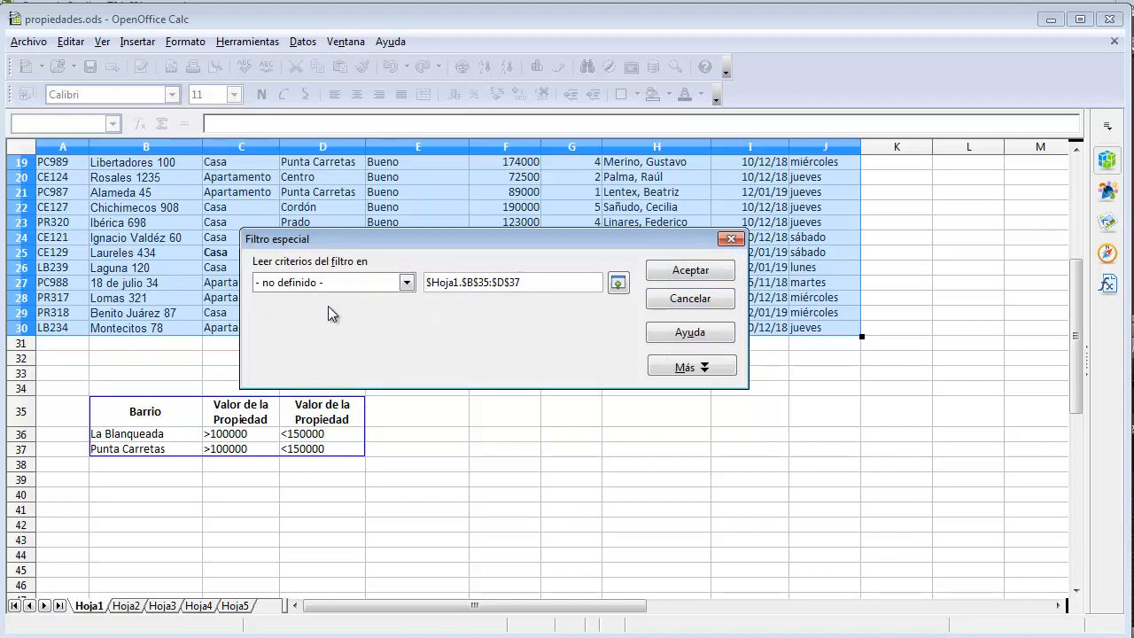
left_click(688, 370)
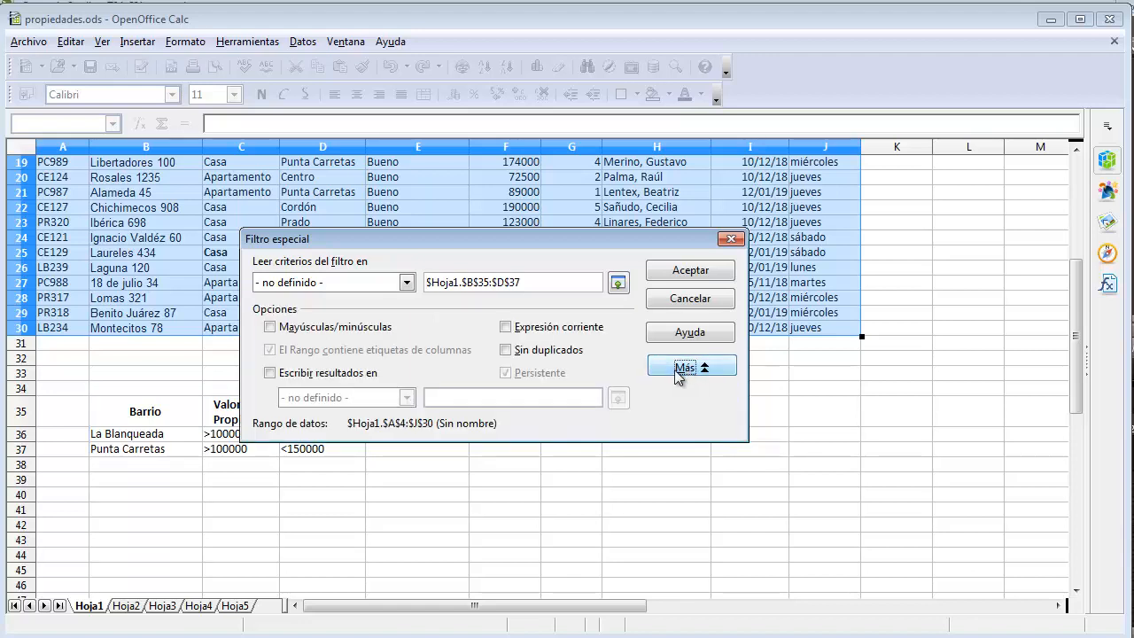
Step: Send the advanced filter's results to $Hoja2.$A$4 and apply the filter
left_click(271, 374)
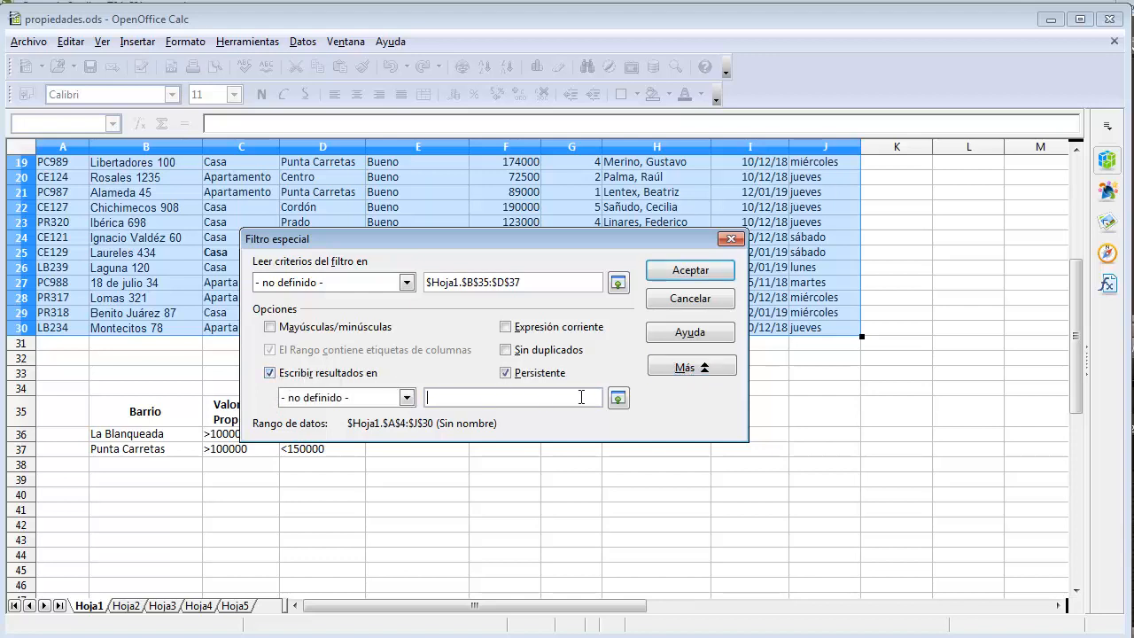
left_click(618, 400)
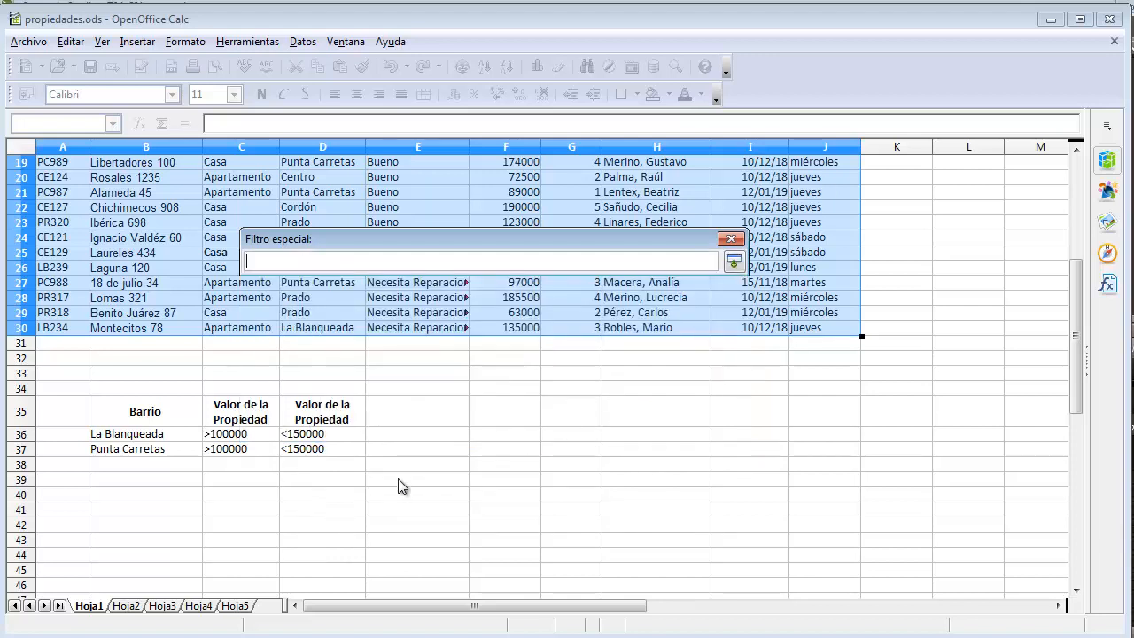
left_click(126, 605)
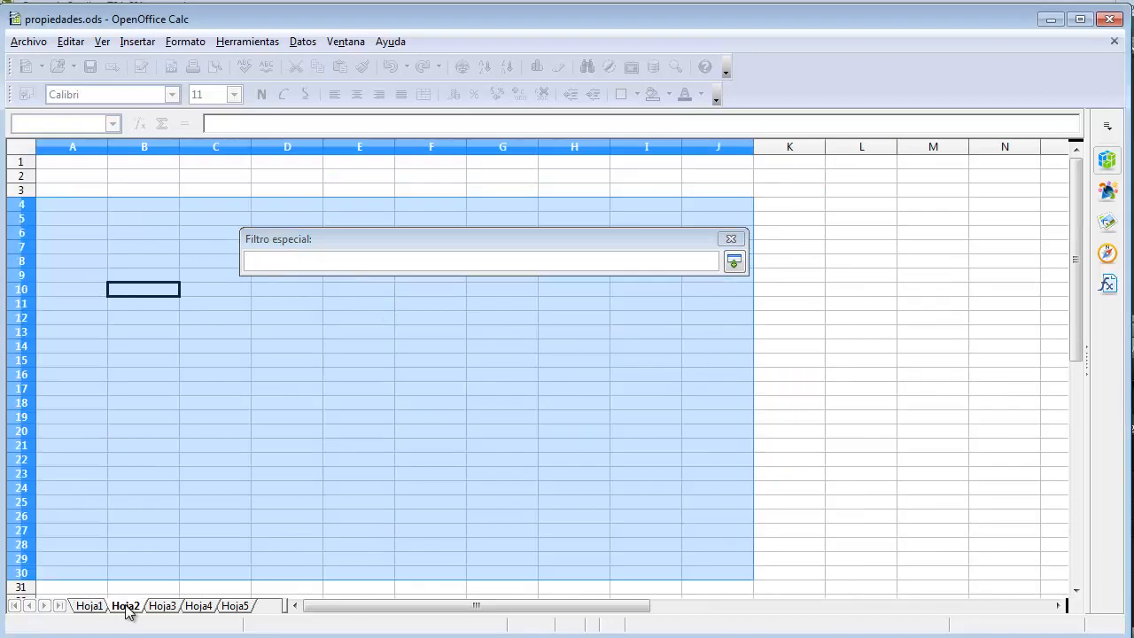
left_click(67, 204)
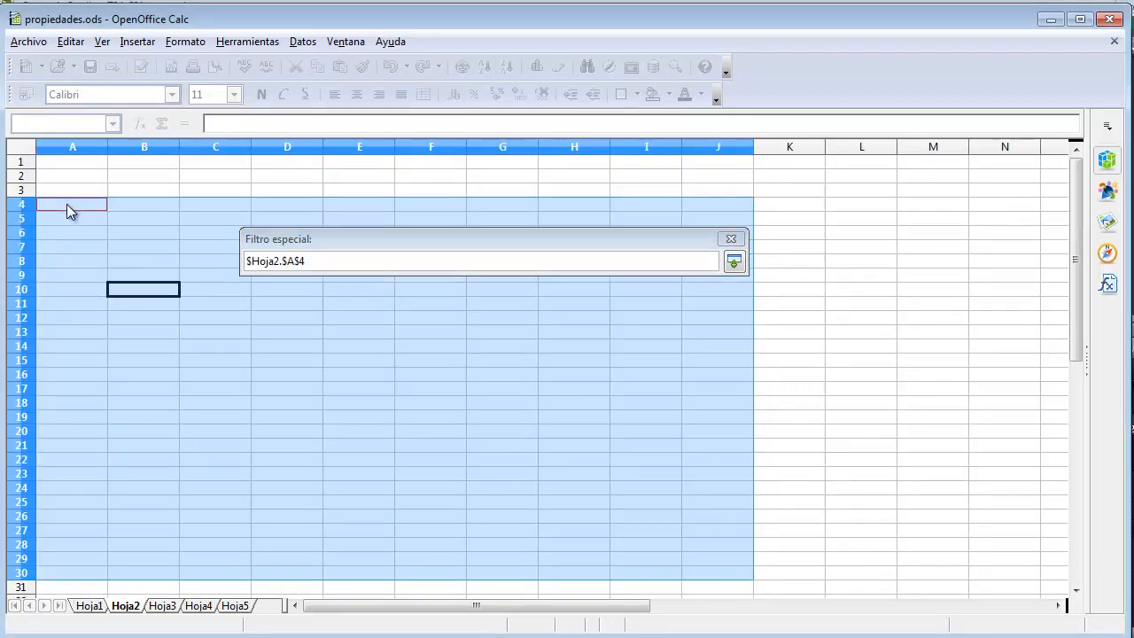
left_click(734, 262)
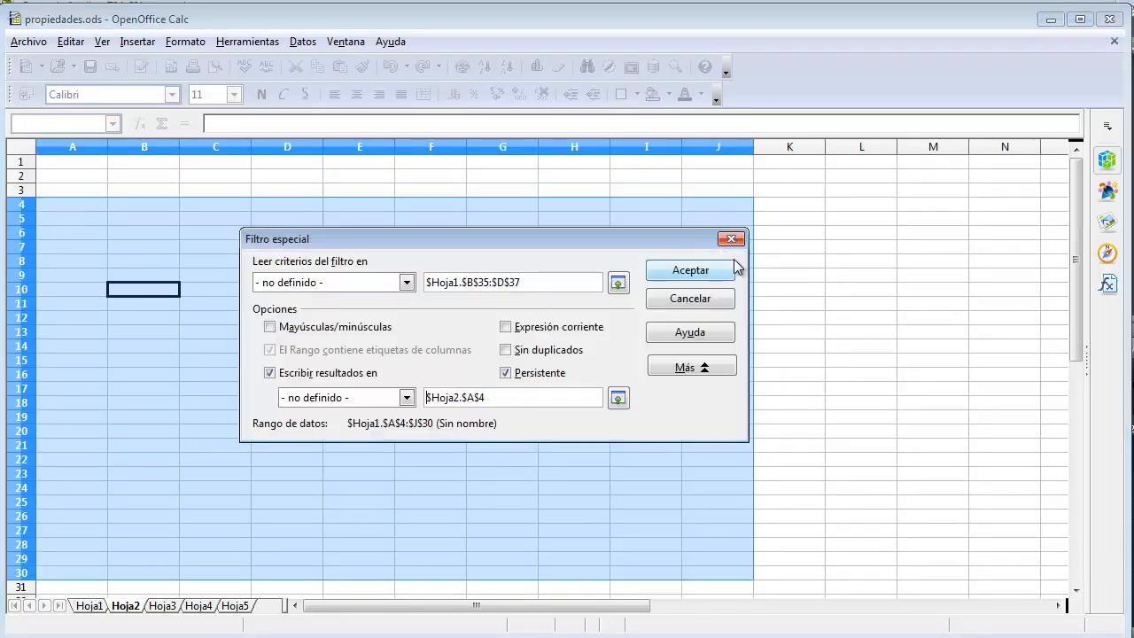
left_click(690, 270)
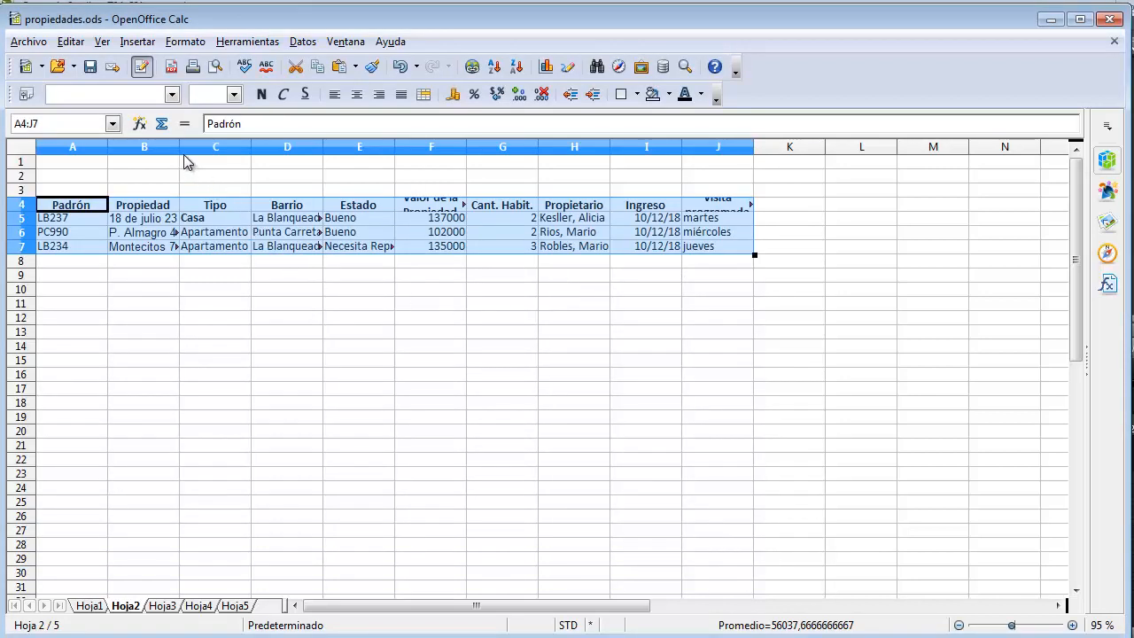
Step: Widen the Propiedad, Barrio and Valor de la Propiedad columns of the filtered table on Hoja2 so their contents fit
left_click_drag(179, 149, 267, 153)
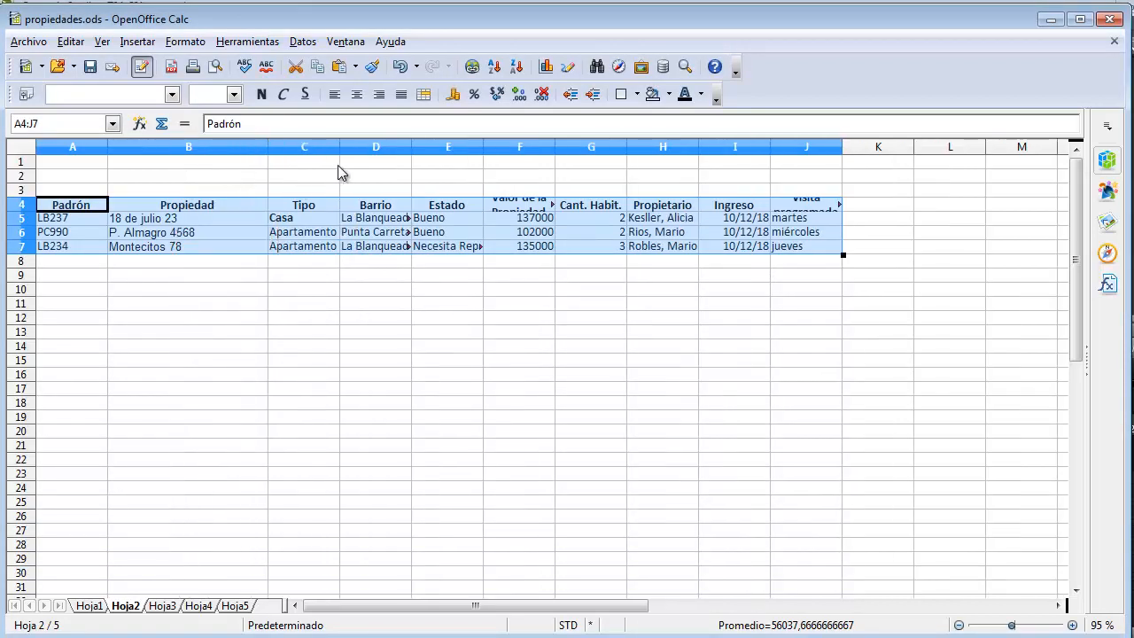
left_click_drag(412, 150, 473, 149)
left_click_drag(270, 153, 238, 153)
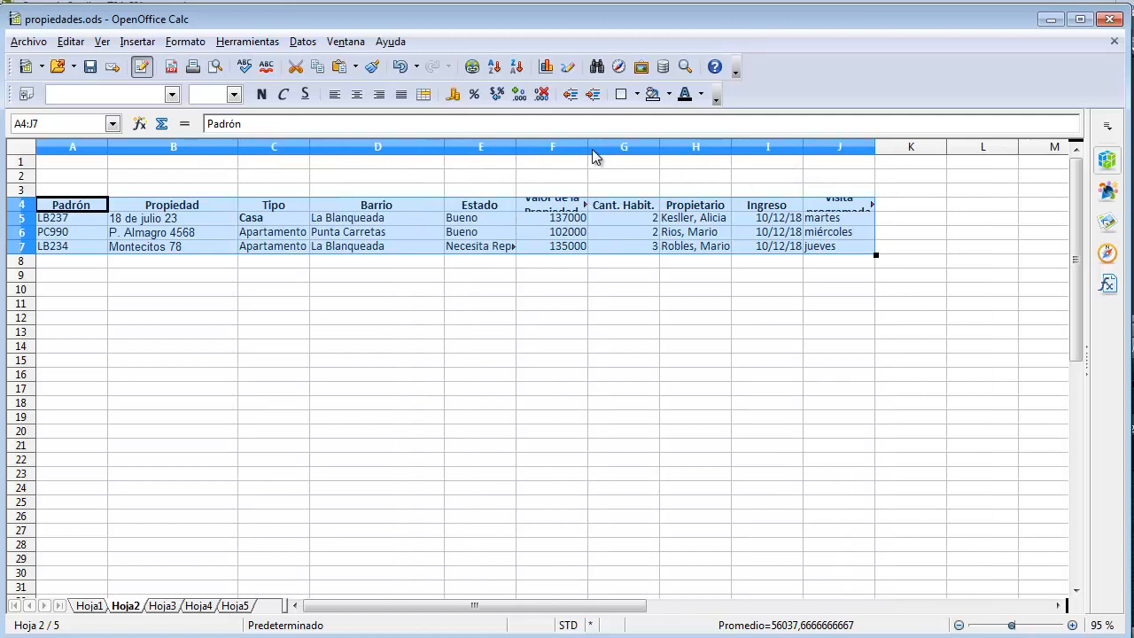
left_click_drag(588, 148, 639, 148)
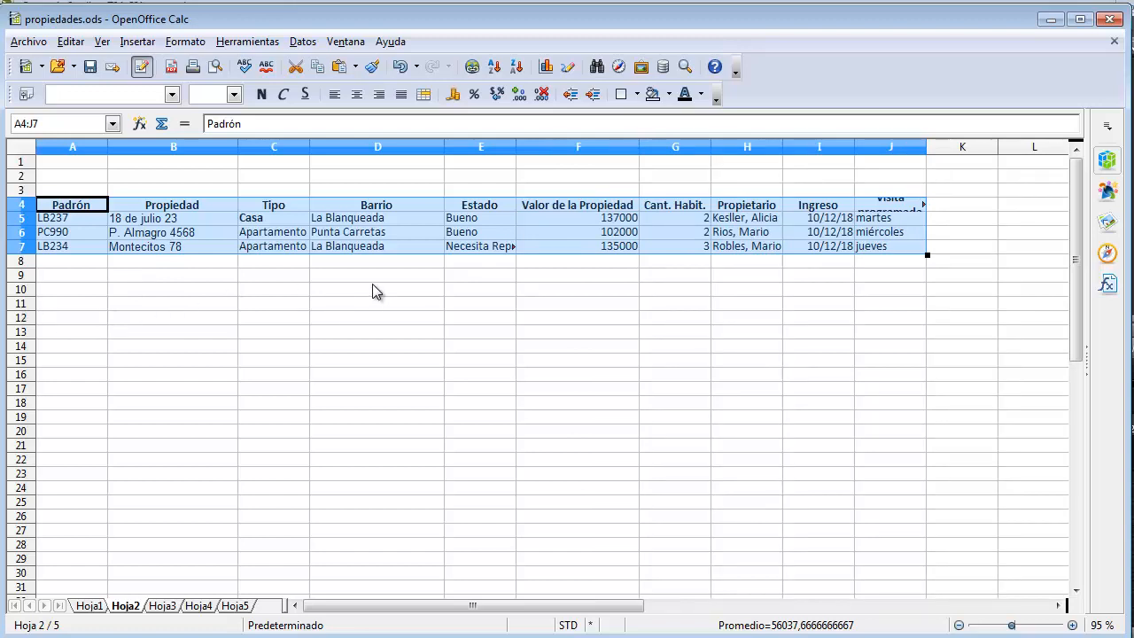
Step: Check the Barrio and Valor de la Propiedad of each filtered row on Hoja2 against the criteria
left_click(367, 226)
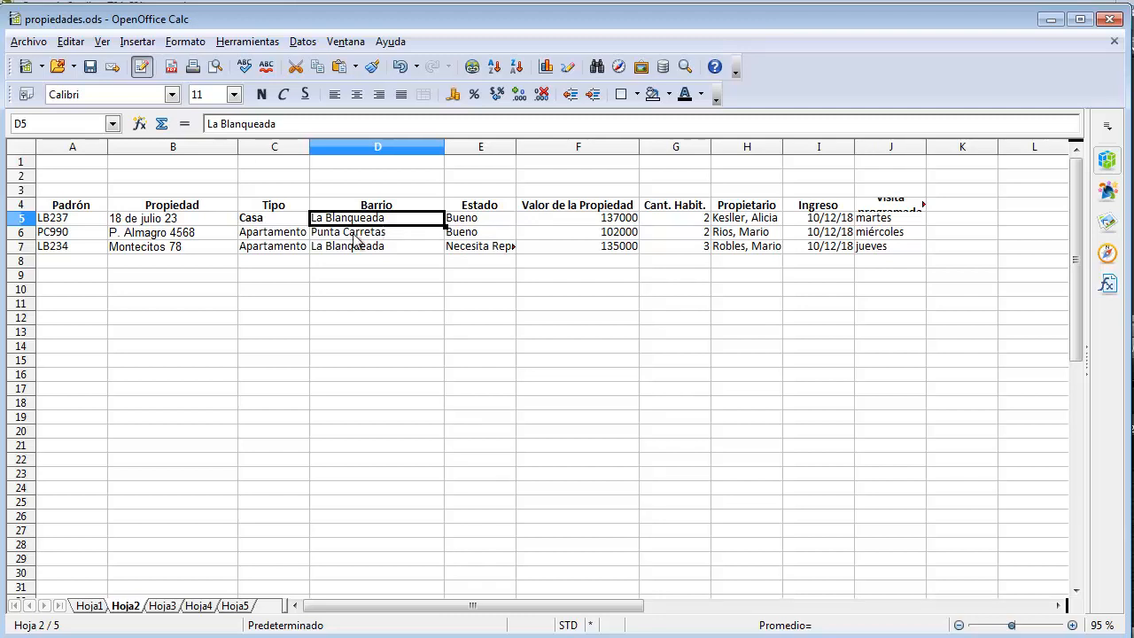
left_click(320, 235)
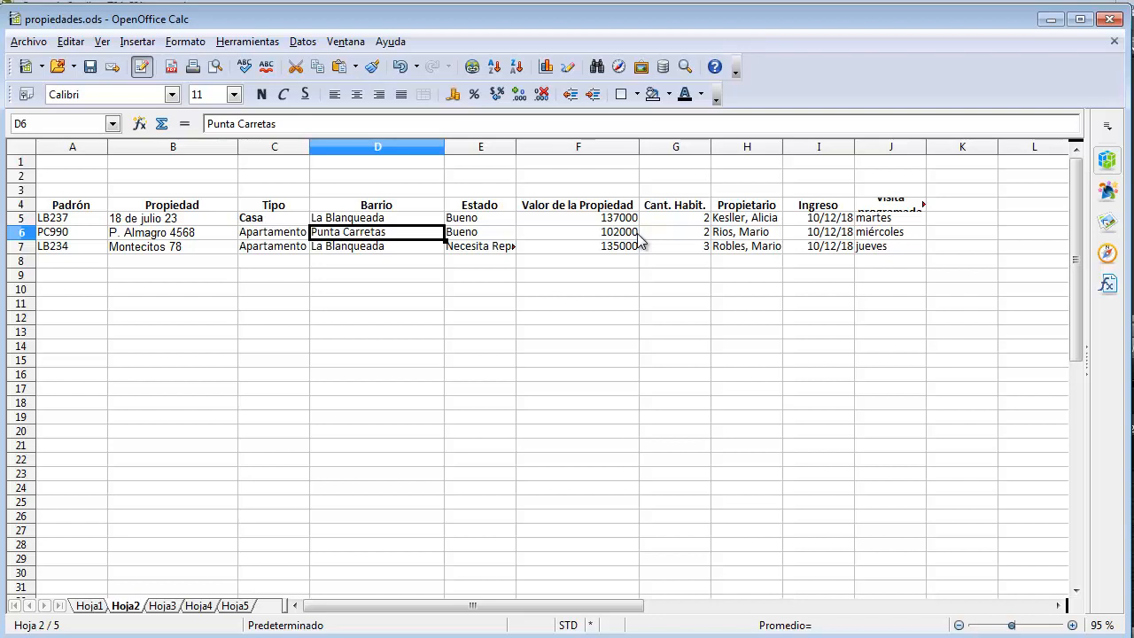
left_click(324, 252)
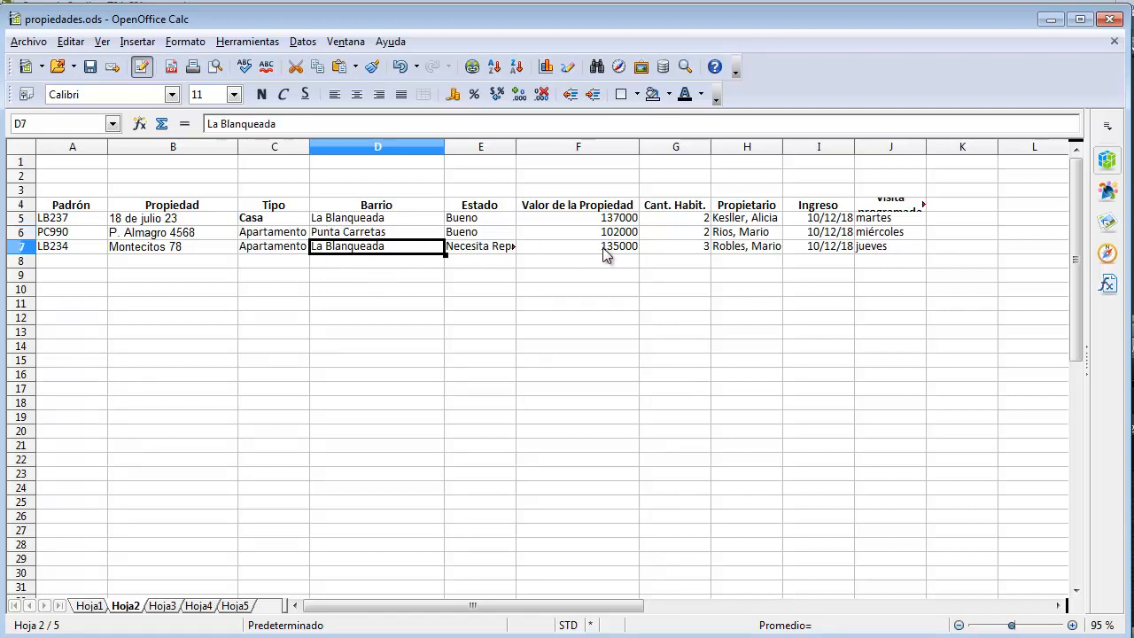
Step: Return to Hoja1 and compare the original La Blanqueada and Punta Carretas rows, such as rows 26:27, with the price criteria
left_click(89, 607)
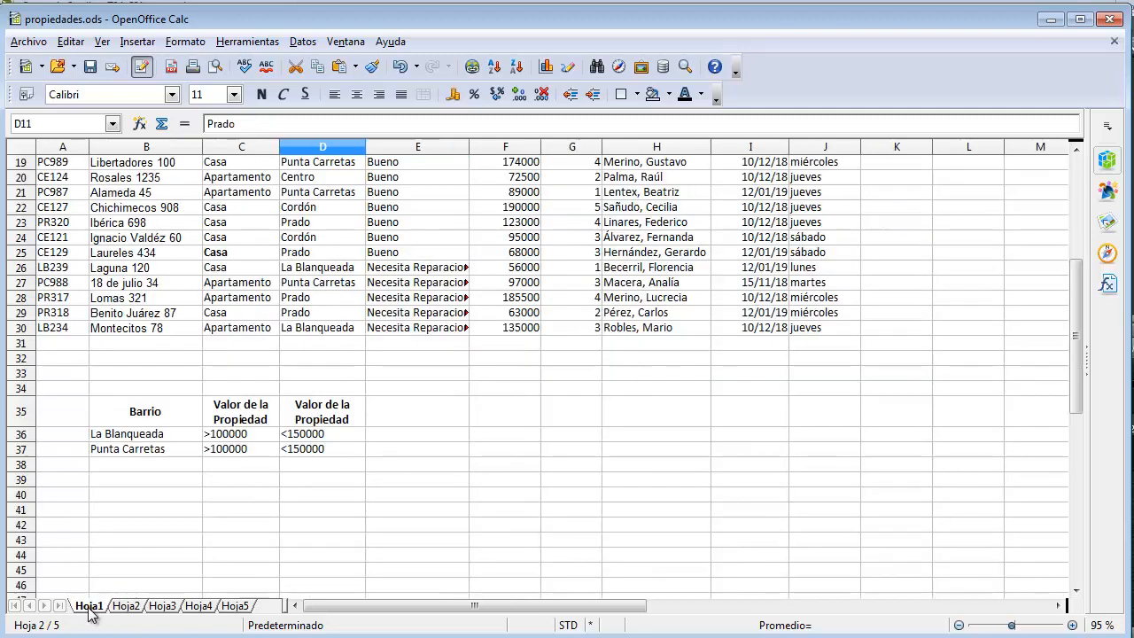
left_click(349, 268)
left_click(347, 240)
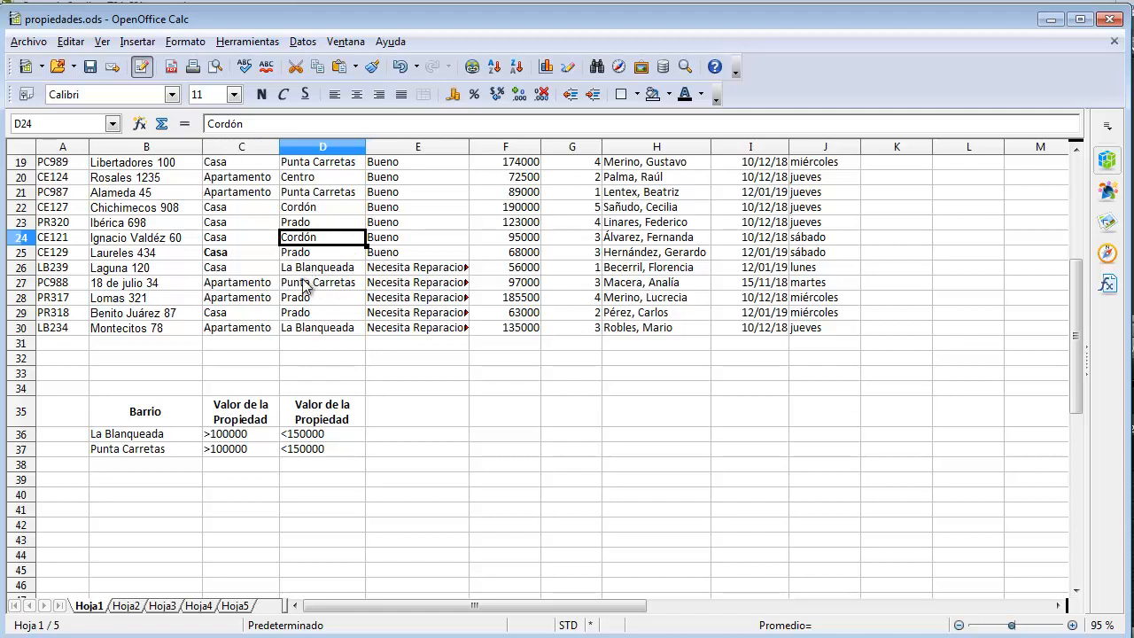
left_click_drag(16, 268, 17, 283)
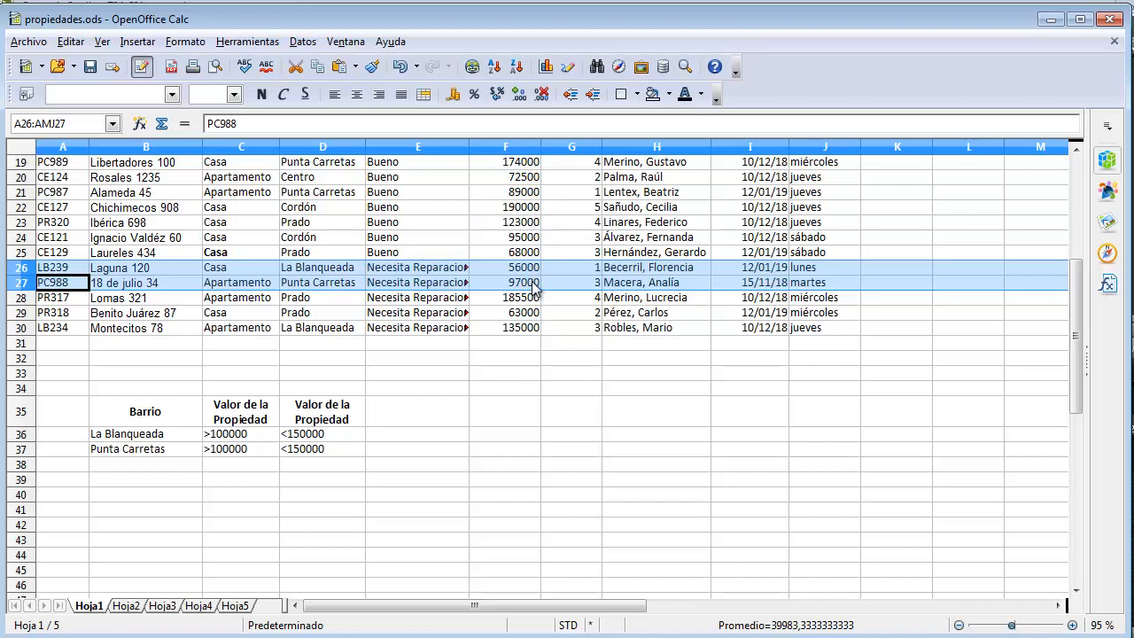
left_click(464, 282)
key("Up")
key("Up")
key("Up")
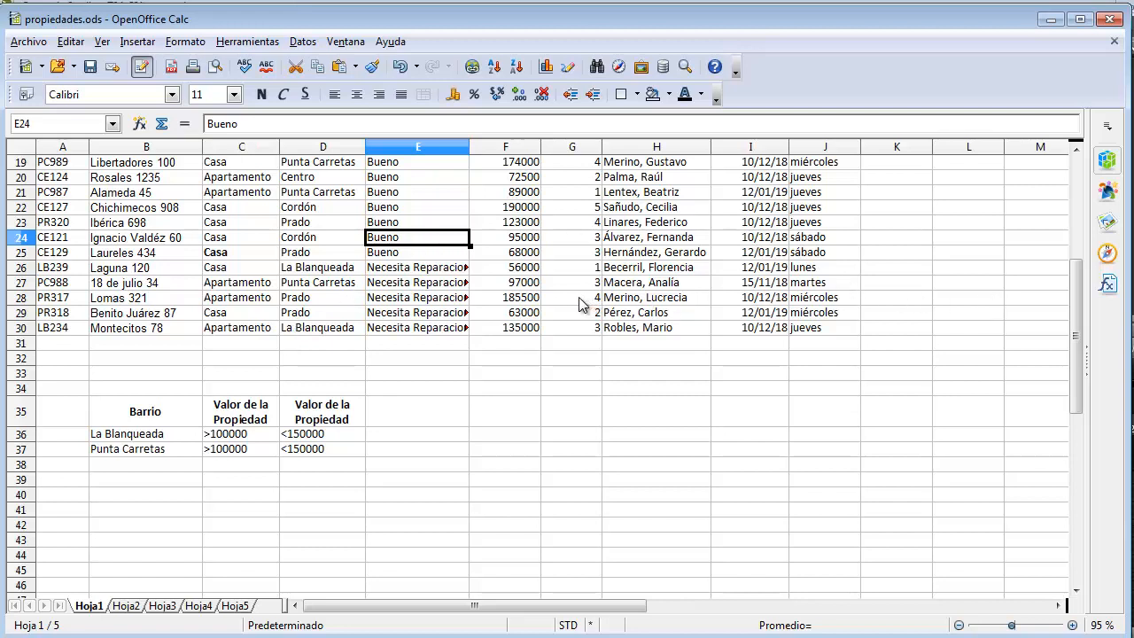
left_click(543, 310)
key("Up")
key("Up")
key("Up")
key("Up")
key("Up")
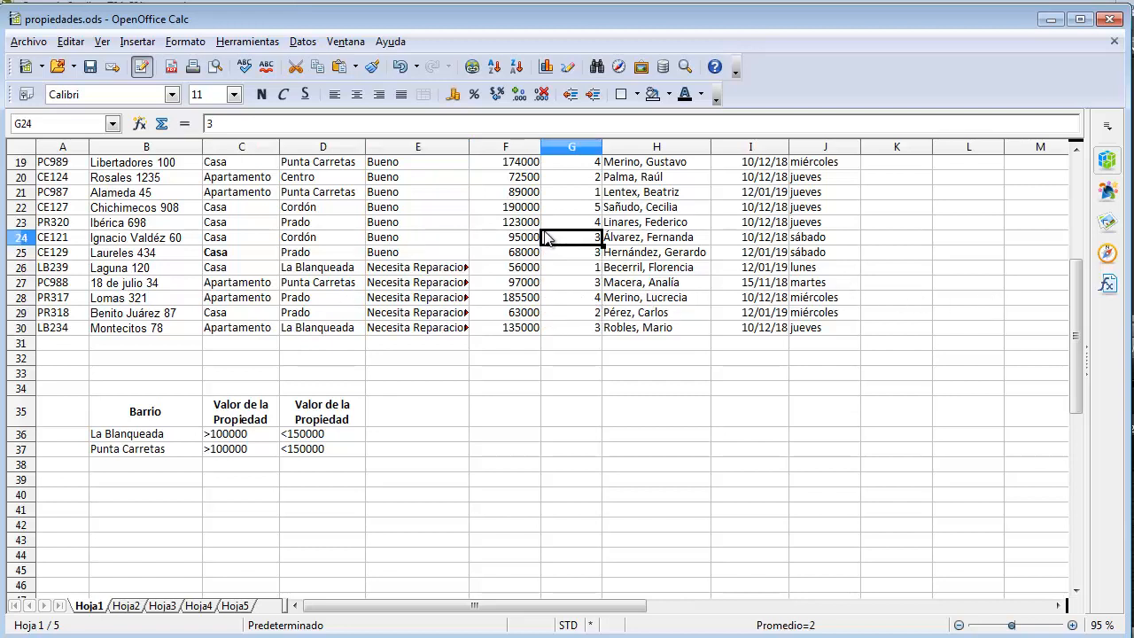